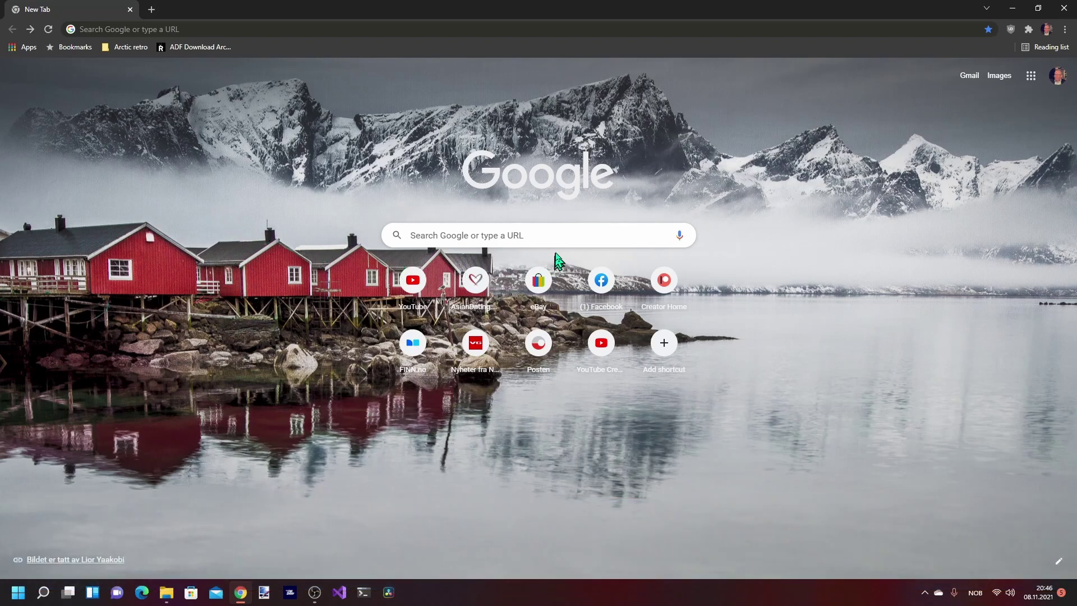
Search the web for "vice emulator" and look through the download section of the VICE website
{"action": "left_click", "coordinate": [554, 236]}
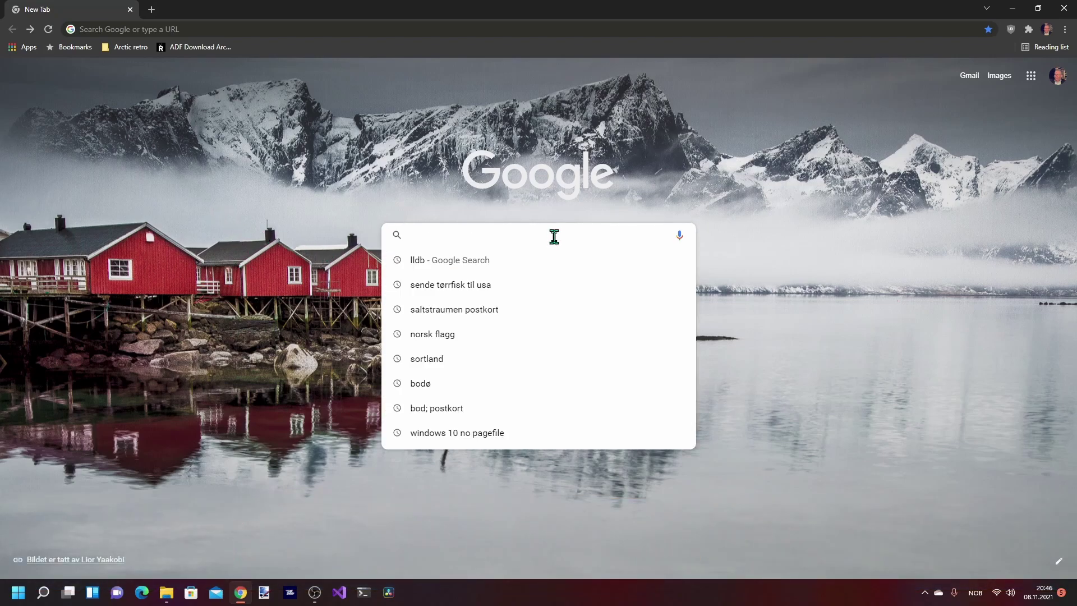
{"action": "type", "text": "vice emulator"}
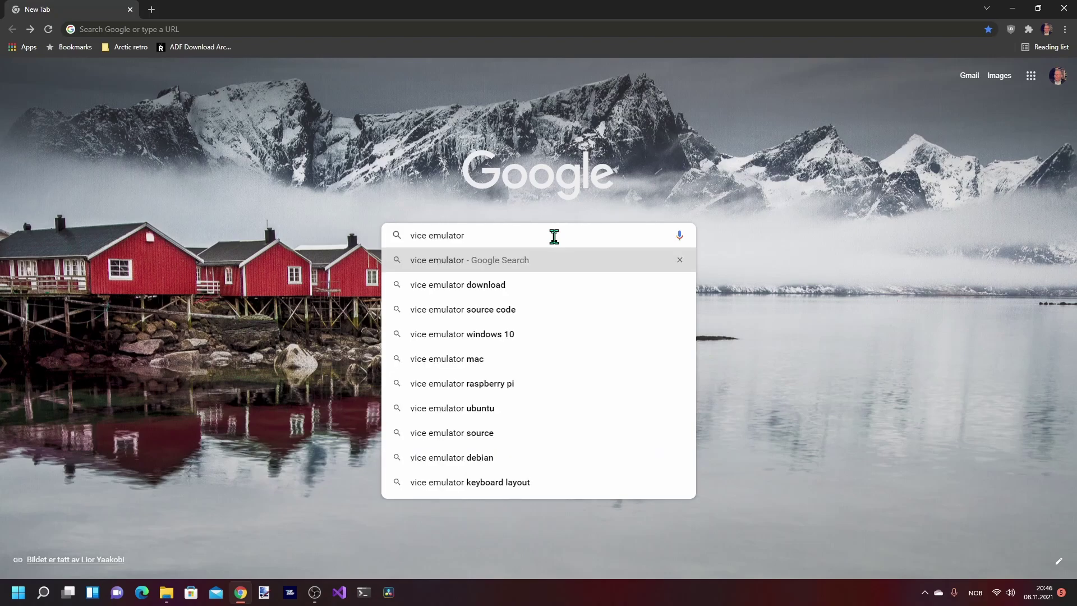
{"action": "key", "text": "Return"}
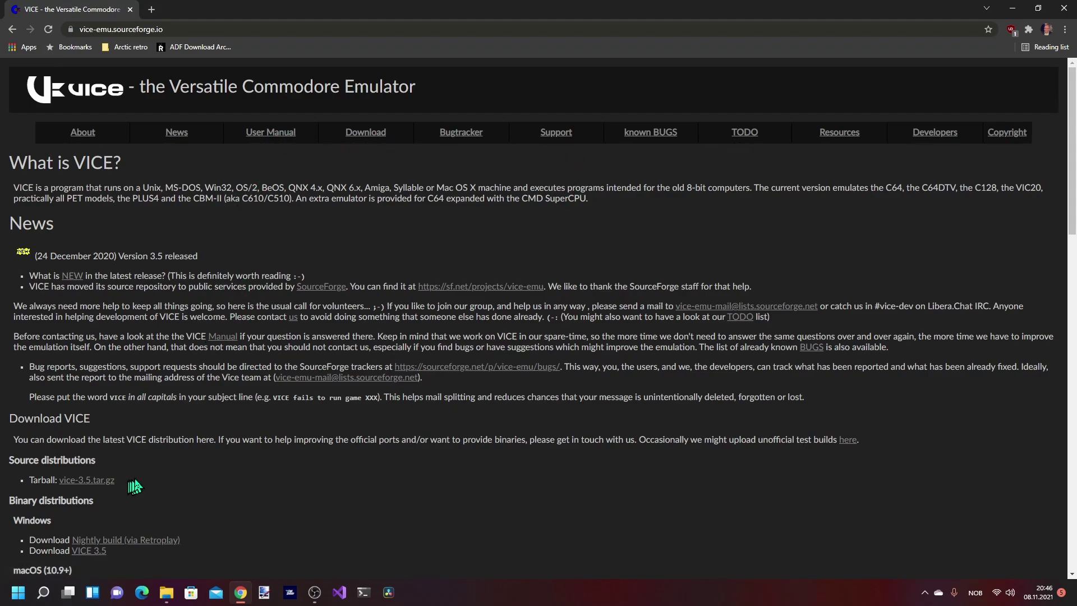
{"action": "scroll", "coordinate": [140, 486], "scroll_direction": "down", "scroll_amount": 1}
{"action": "scroll", "coordinate": [227, 484], "scroll_direction": "down", "scroll_amount": 1}
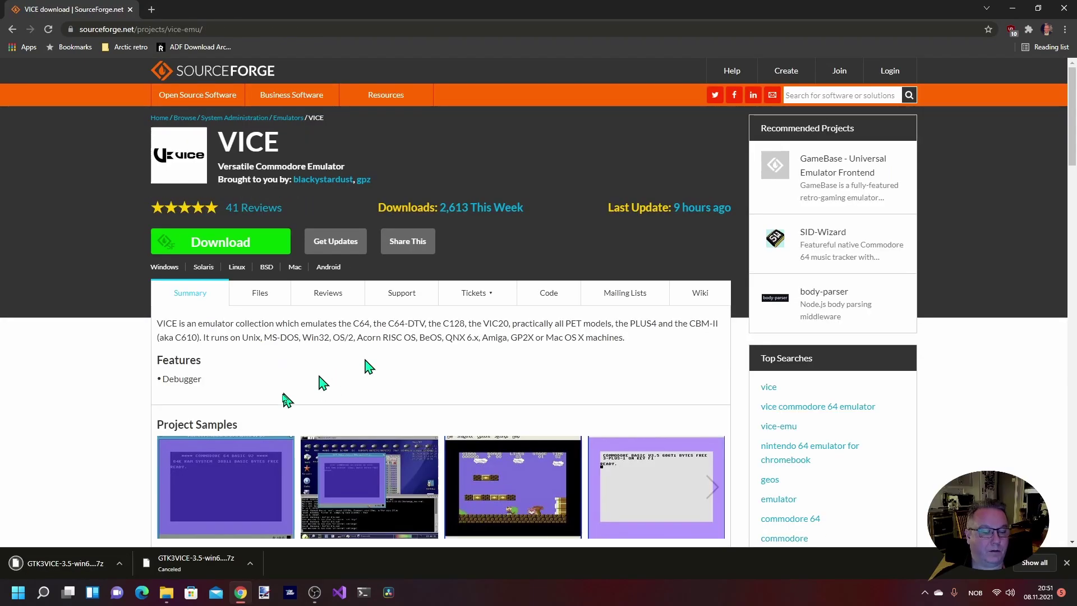
Show the downloaded GTK3VICE-3.5-win64 archive in its folder and extract it with 7-Zip into a subfolder of the same name
{"action": "left_click", "coordinate": [119, 564]}
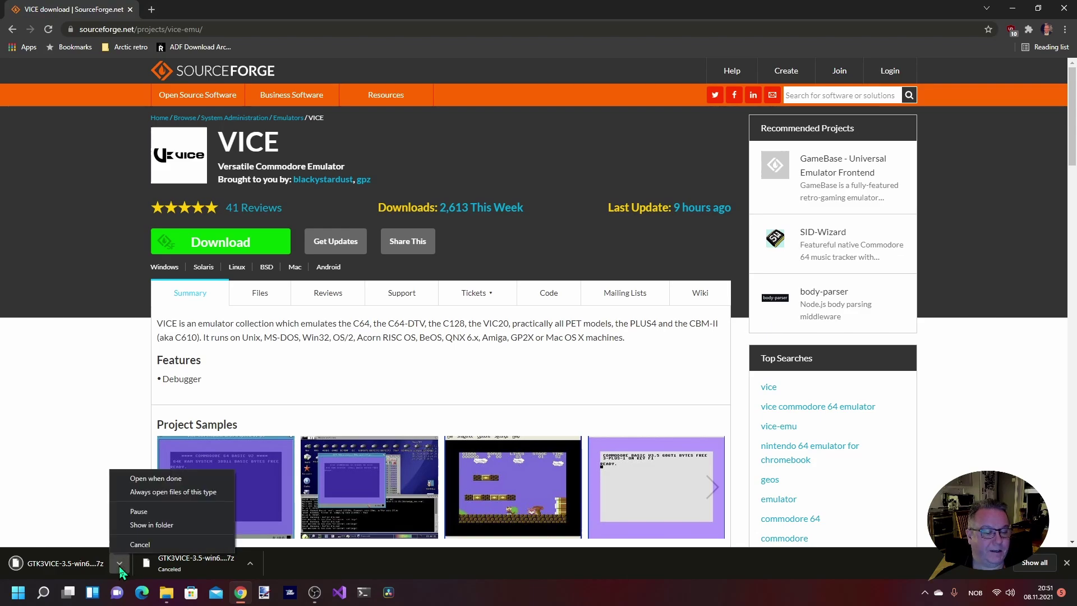
{"action": "left_click", "coordinate": [166, 524]}
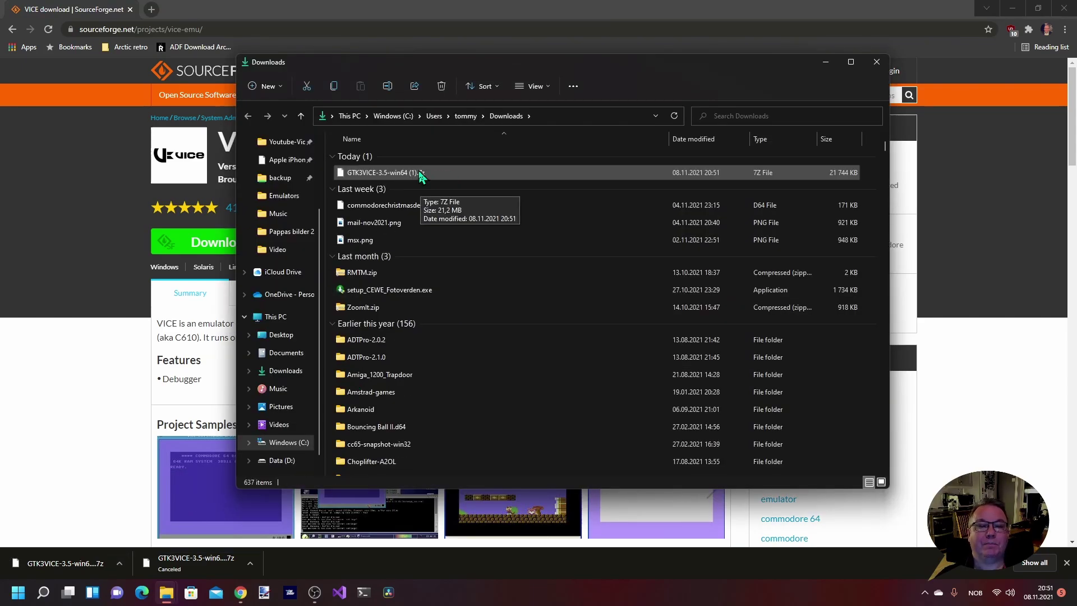
{"action": "right_click", "coordinate": [420, 175]}
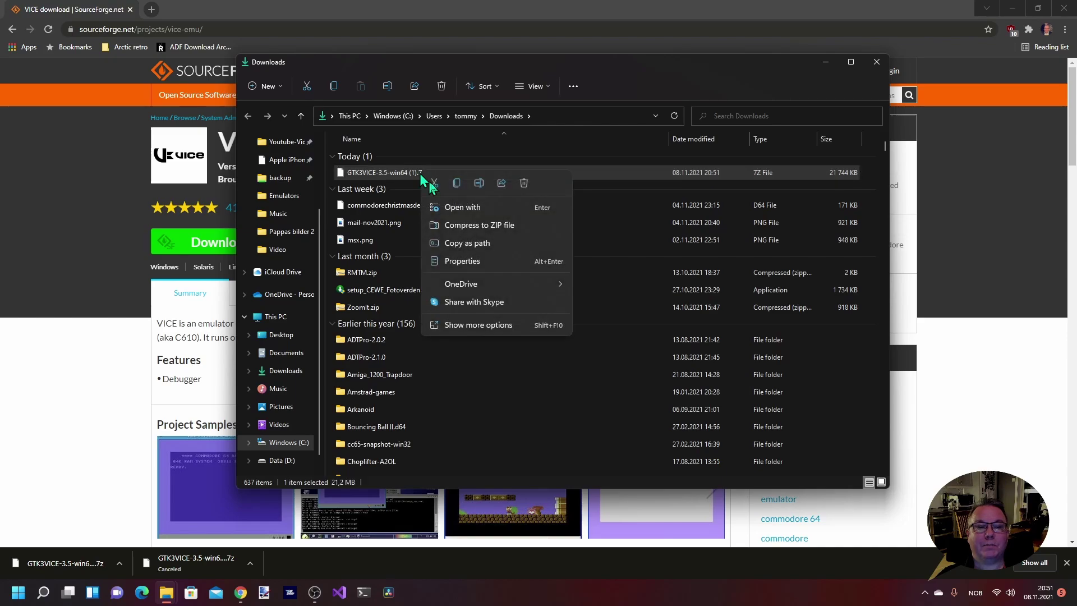
{"action": "left_click", "coordinate": [477, 323]}
{"action": "mouse_move", "coordinate": [507, 377]}
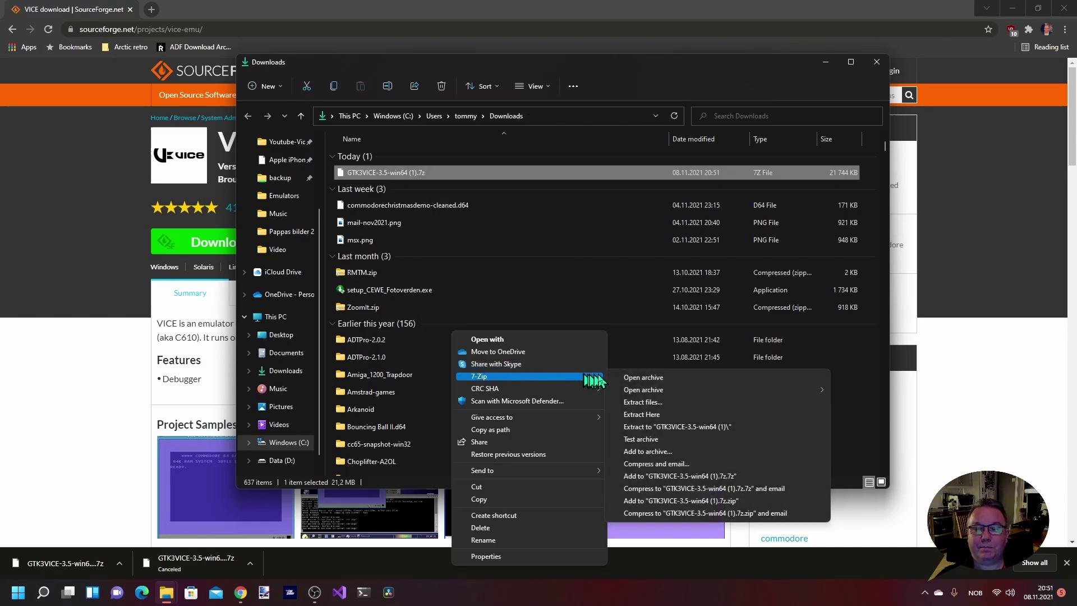
{"action": "left_click", "coordinate": [700, 427]}
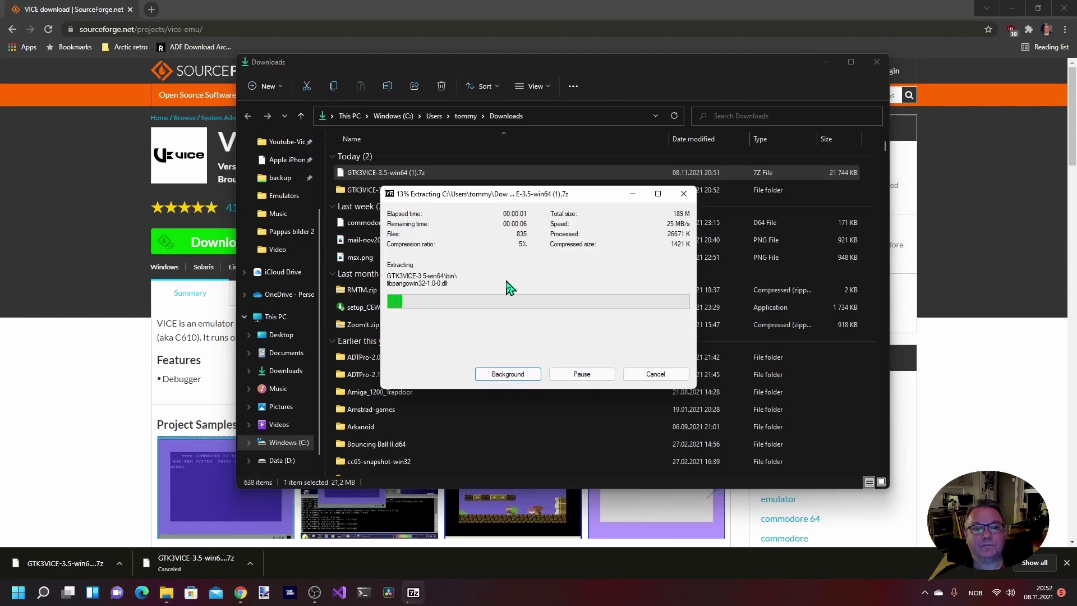
Rename the extracted folder as GTK3VICE-3.5-win64, removing the "(1)" suffix
{"action": "left_click", "coordinate": [405, 174]}
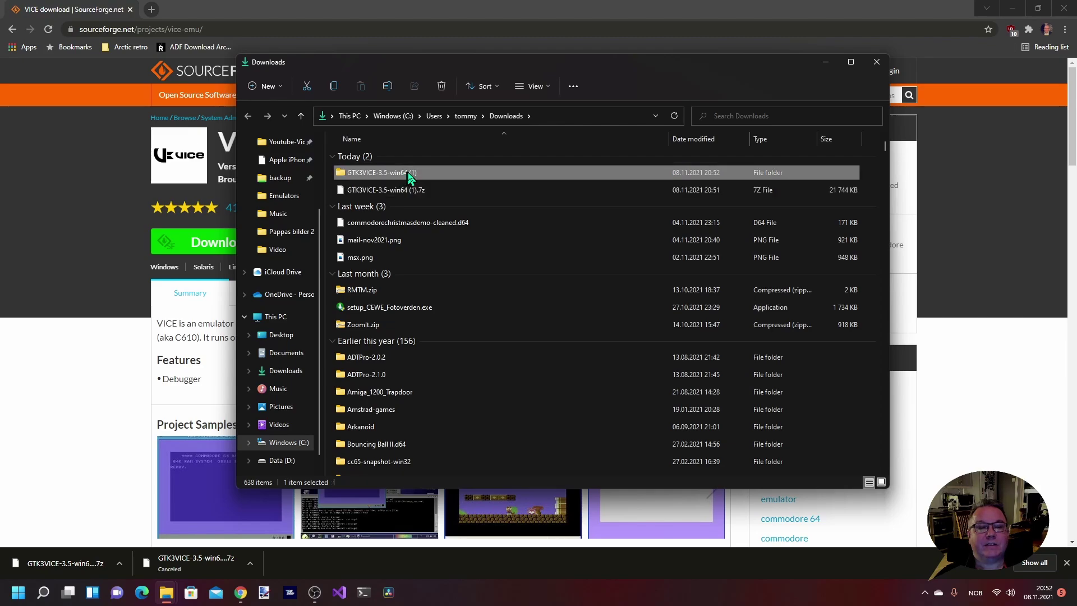
{"action": "left_click", "coordinate": [409, 175]}
{"action": "left_click", "coordinate": [408, 174]}
{"action": "key", "text": "Delete"}
{"action": "key", "text": "Delete"}
{"action": "key", "text": "Delete"}
{"action": "key", "text": "Delete"}
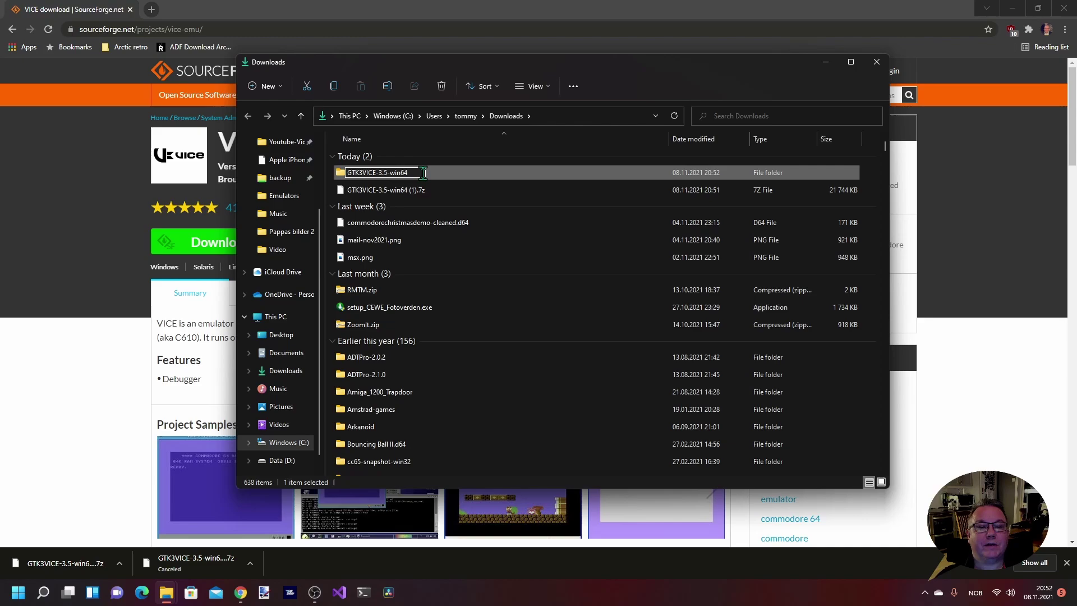
{"action": "key", "text": "Return"}
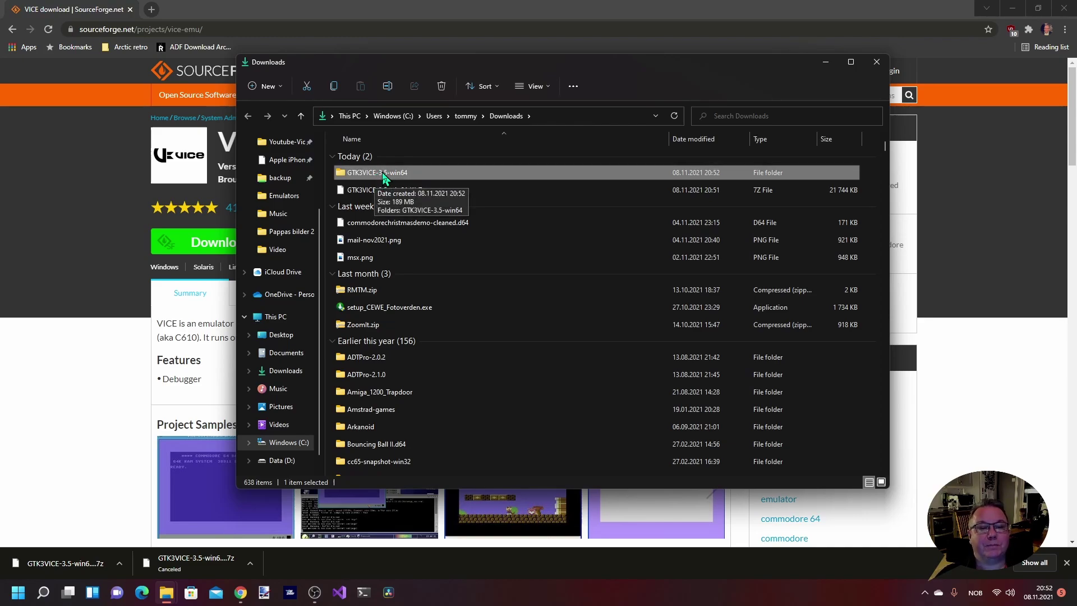
Move the inner GTK3VICE-3.5-win64 folder from the extracted folder to the root of the C: drive
{"action": "double_click", "coordinate": [382, 173]}
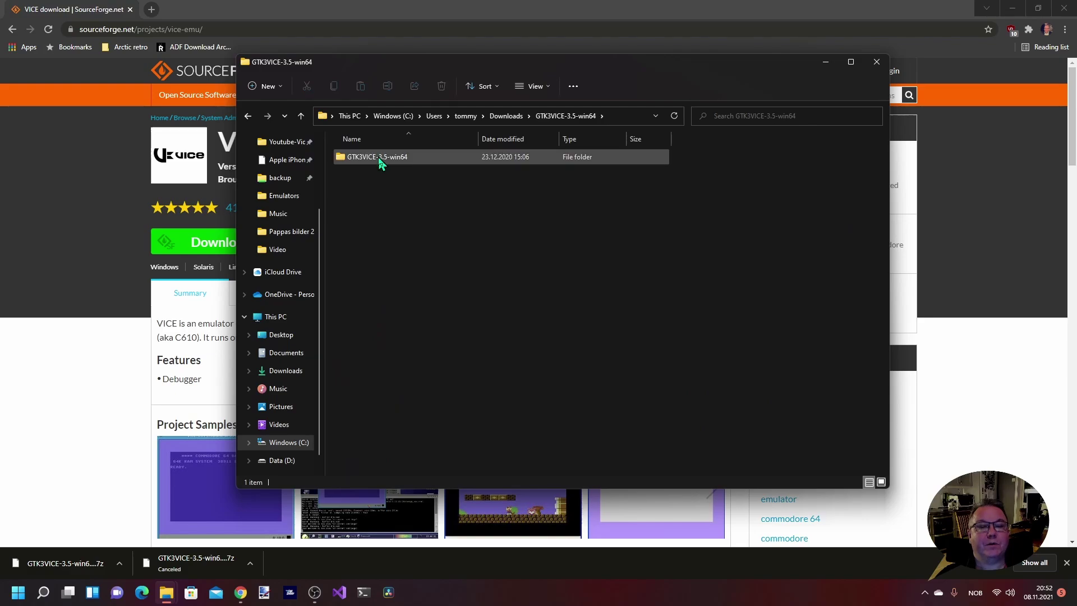
{"action": "left_click", "coordinate": [379, 160]}
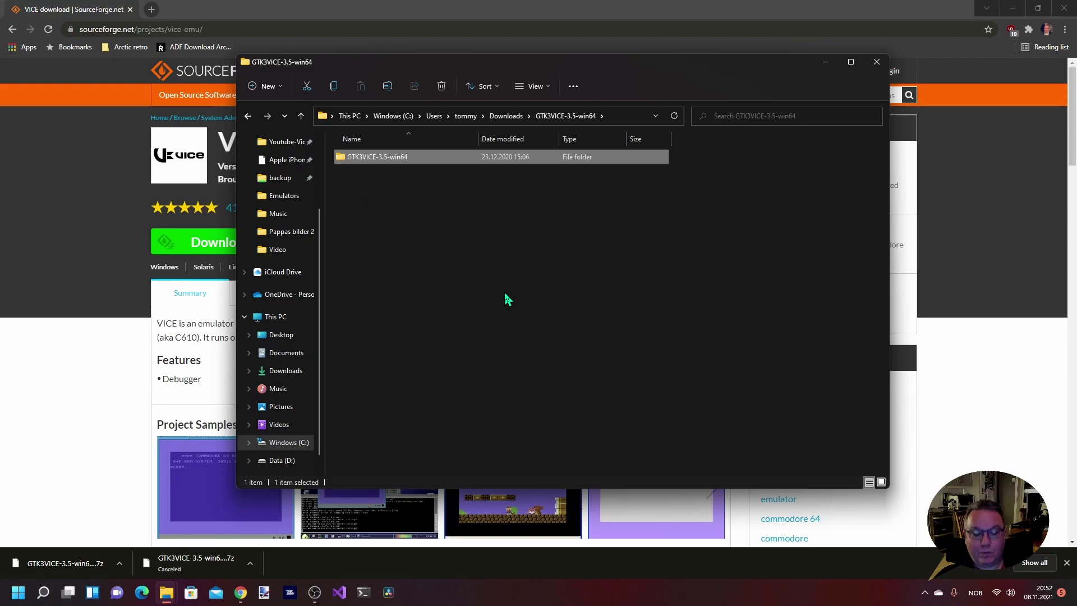
{"action": "key", "text": "ctrl+c"}
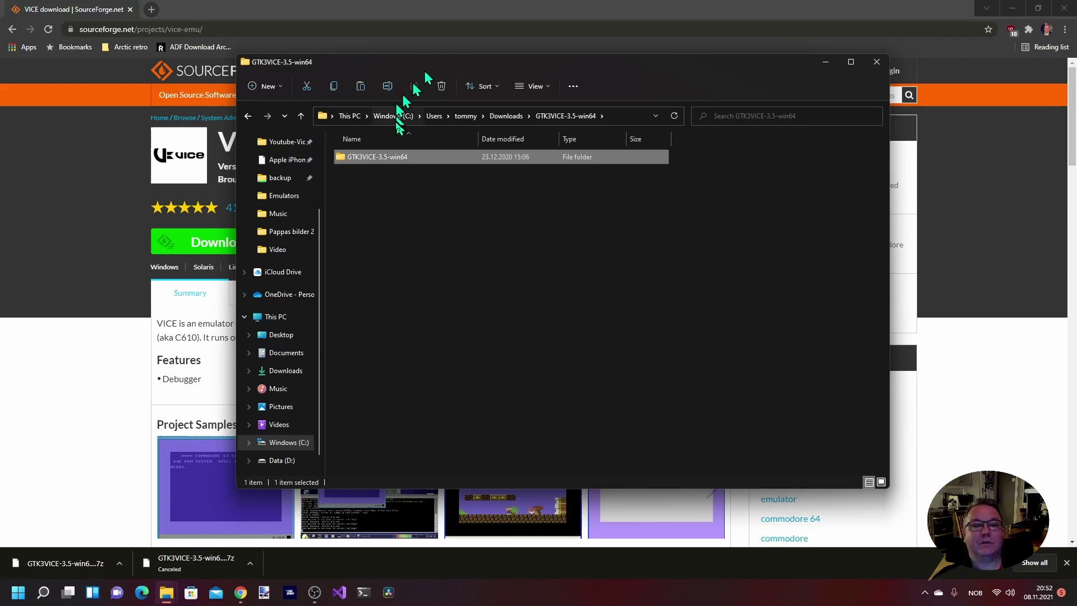
{"action": "key", "text": "ctrl+x"}
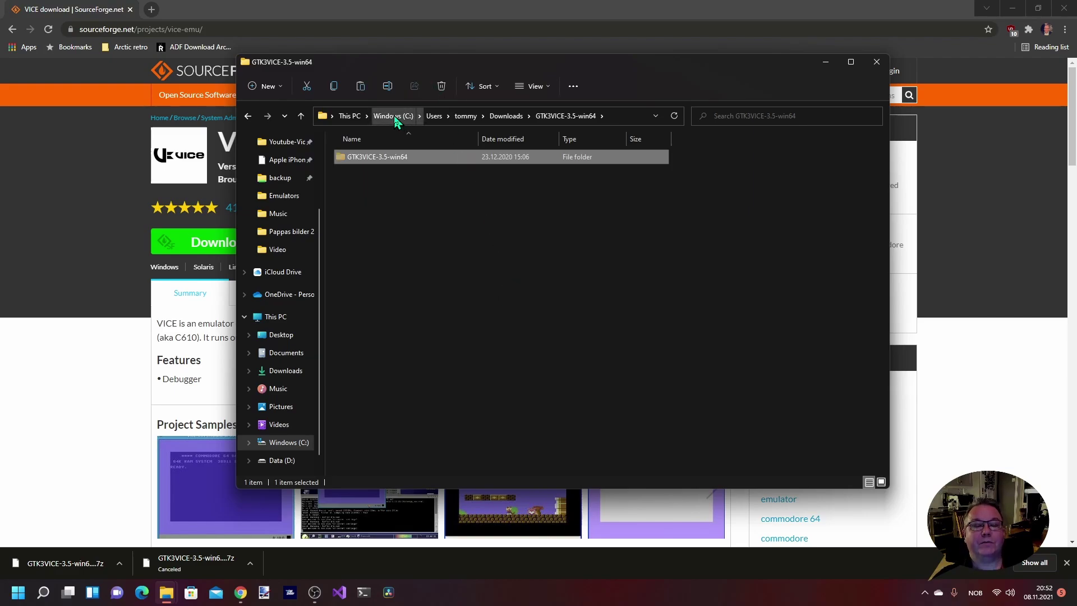
{"action": "left_click", "coordinate": [393, 116]}
{"action": "key", "text": "ctrl+v"}
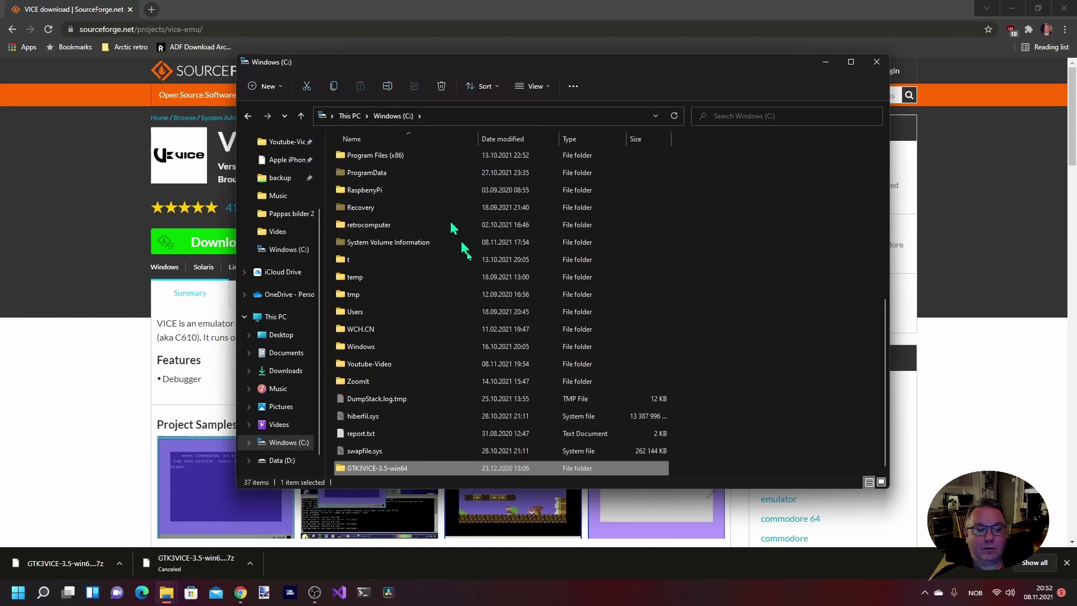
Launch x64sc.exe from the bin folder of the moved GTK3VICE-3.5-win64 and enter HKAKFAKFJAHFKF as a test line in C64 BASIC
{"action": "double_click", "coordinate": [396, 470]}
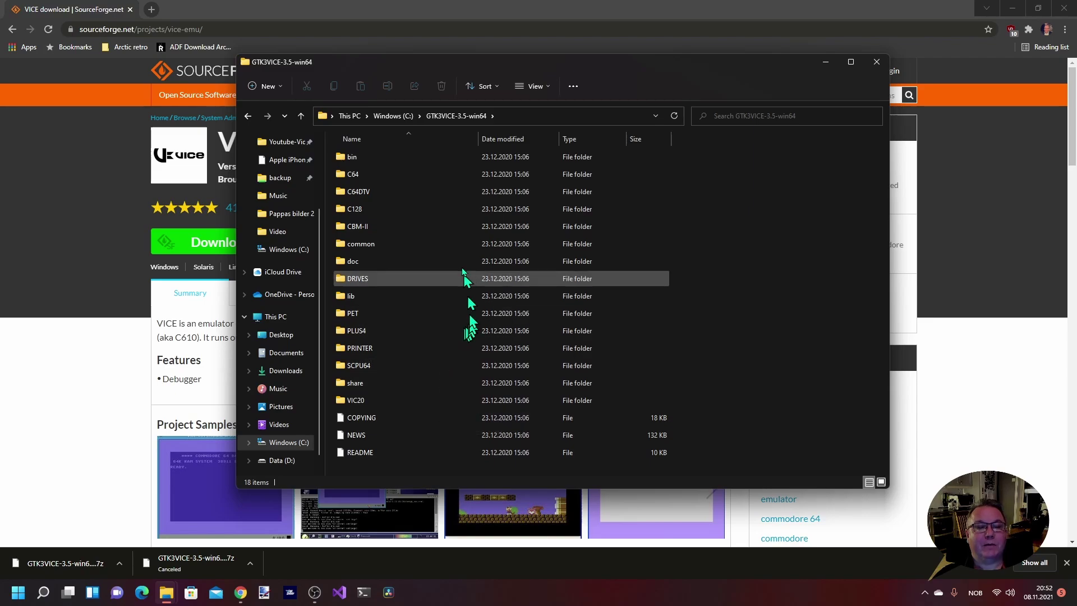
{"action": "double_click", "coordinate": [352, 160]}
{"action": "scroll", "coordinate": [411, 288], "scroll_direction": "down", "scroll_amount": 10}
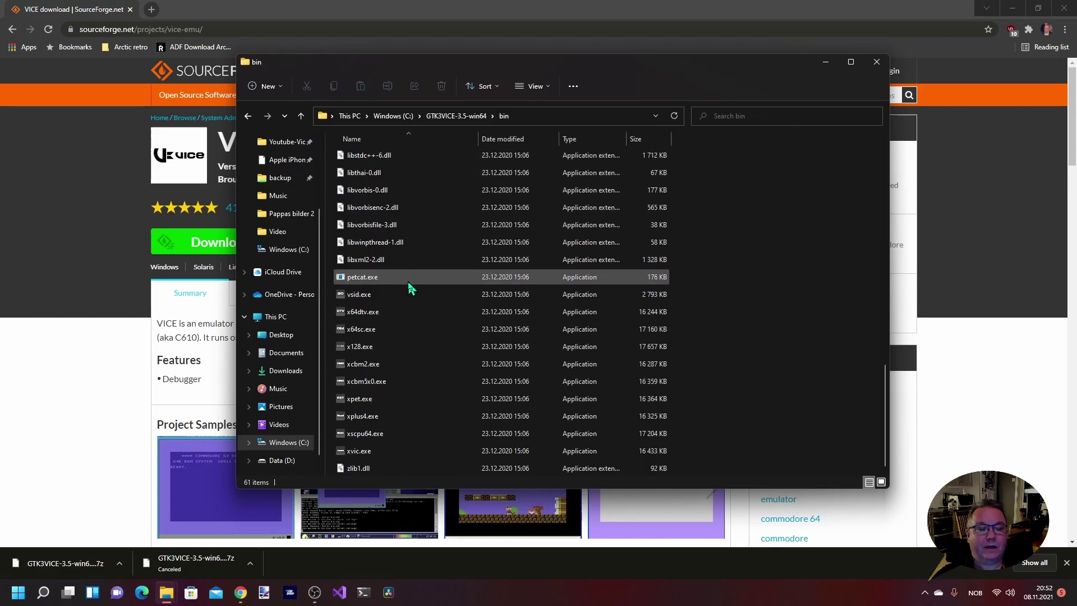
{"action": "double_click", "coordinate": [380, 315]}
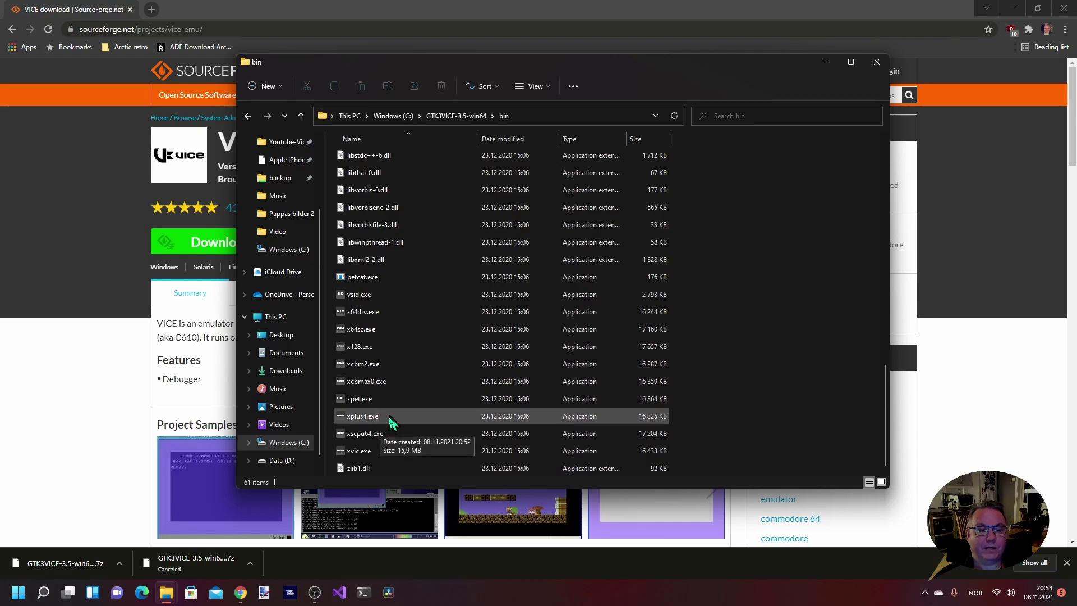
{"action": "double_click", "coordinate": [369, 332]}
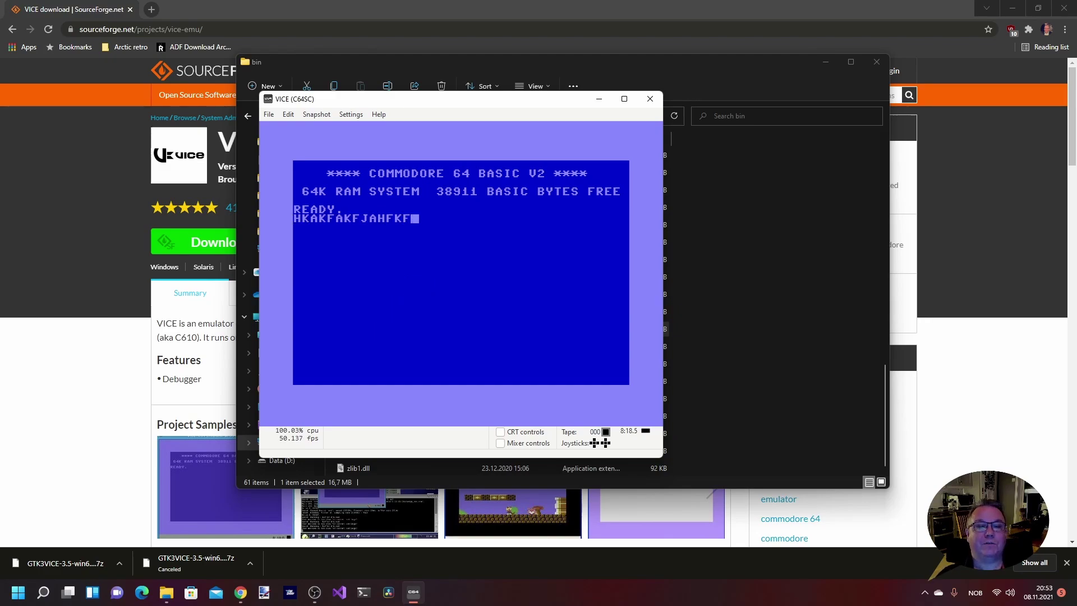
{"action": "key", "text": "Return"}
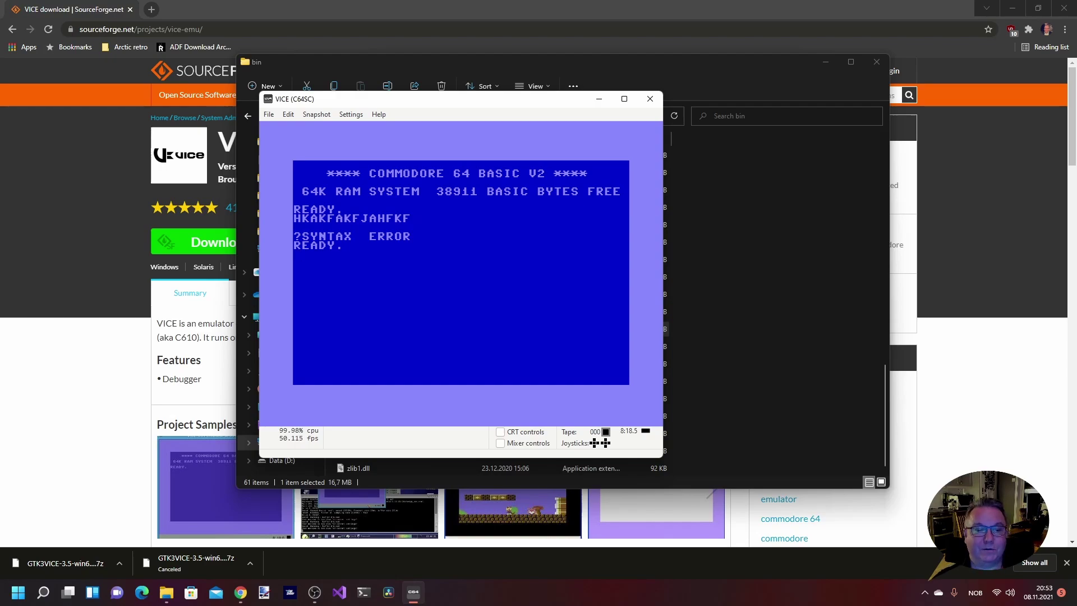
Return to File Explorer and review where the bin folder sits inside GTK3VICE-3.5-win64 on the C: drive
{"action": "key", "text": "alt+Tab"}
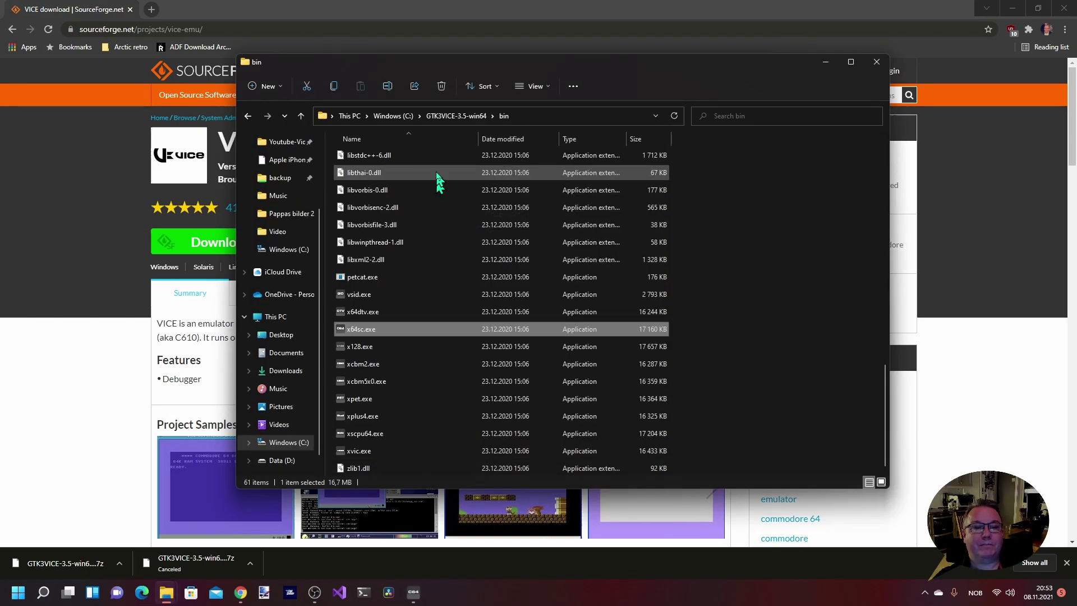
{"action": "left_click", "coordinate": [457, 116]}
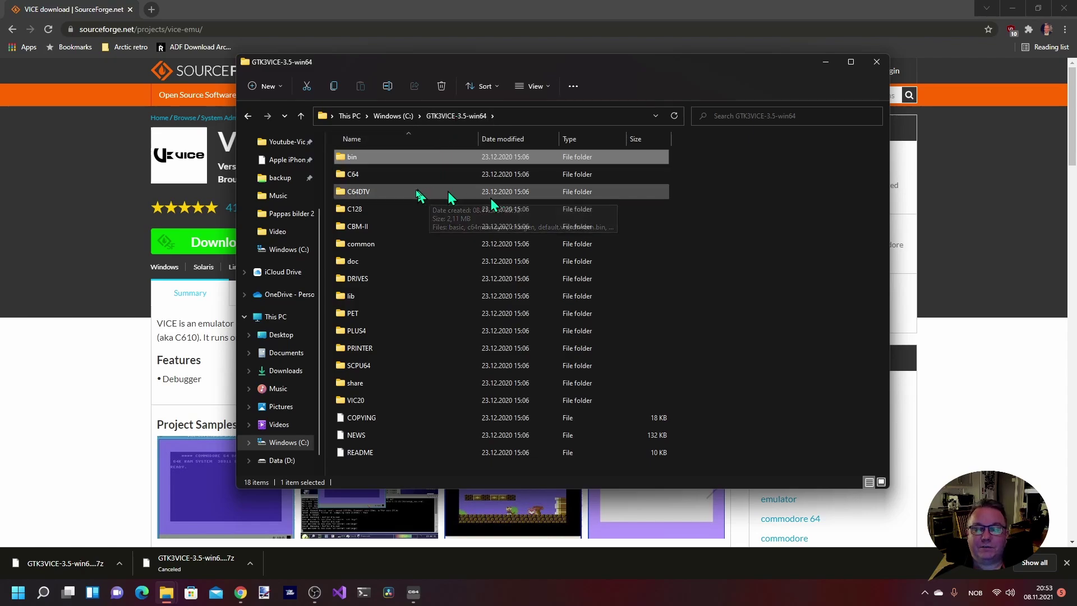
{"action": "left_click", "coordinate": [384, 117]}
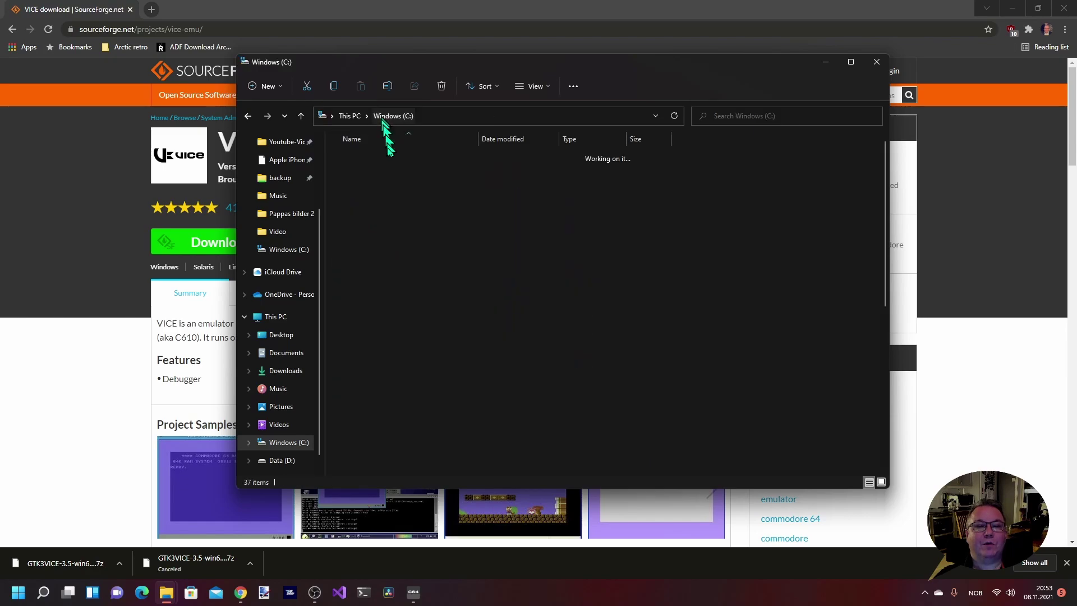
{"action": "double_click", "coordinate": [376, 327]}
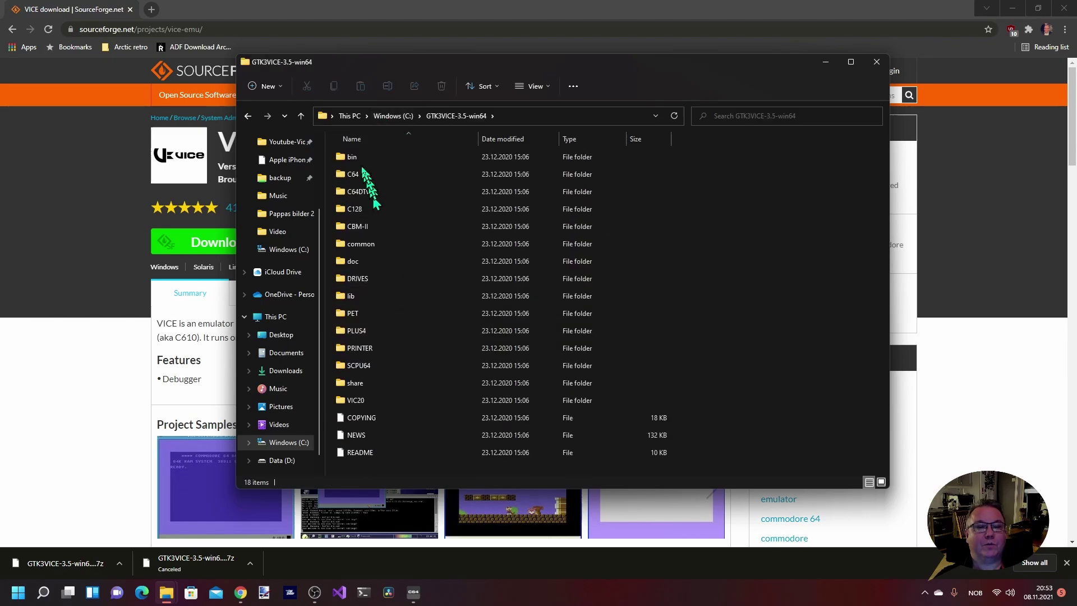
{"action": "double_click", "coordinate": [359, 159]}
{"action": "left_click", "coordinate": [248, 115]}
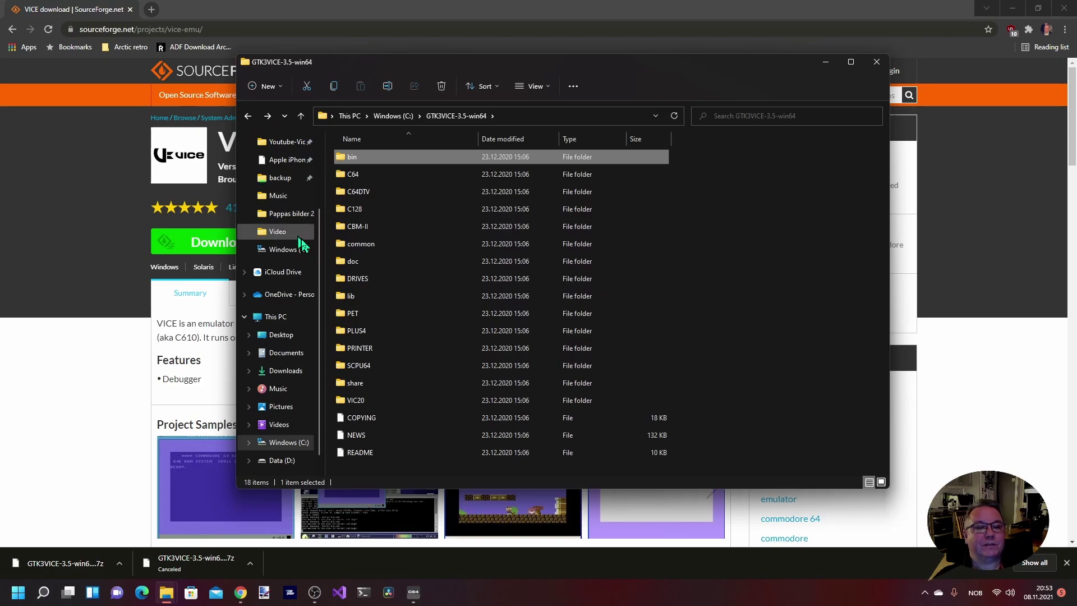
Start a second C64 emulator from the x64sc.exe shortcut in the Desktop's Emulators folder
{"action": "scroll", "coordinate": [302, 239], "scroll_direction": "up", "scroll_amount": 1}
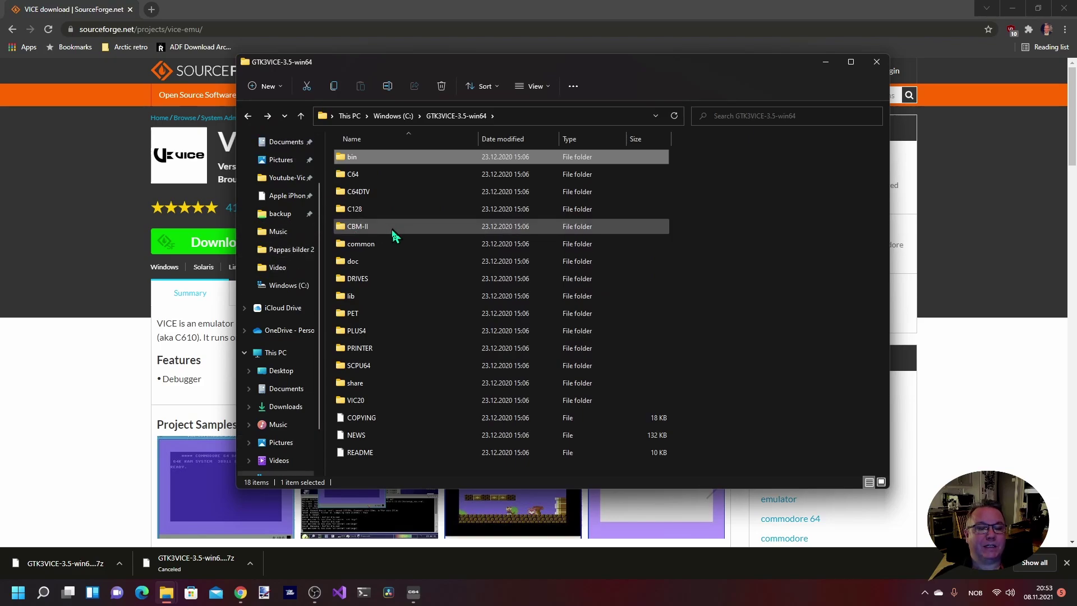
{"action": "scroll", "coordinate": [292, 239], "scroll_direction": "up", "scroll_amount": 1}
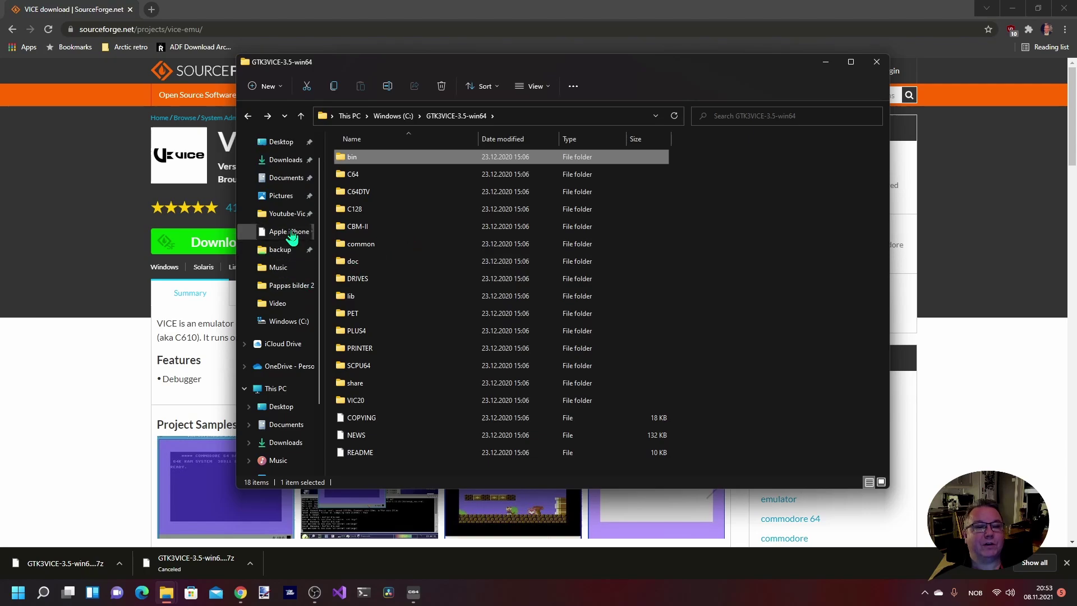
{"action": "left_click", "coordinate": [281, 141]}
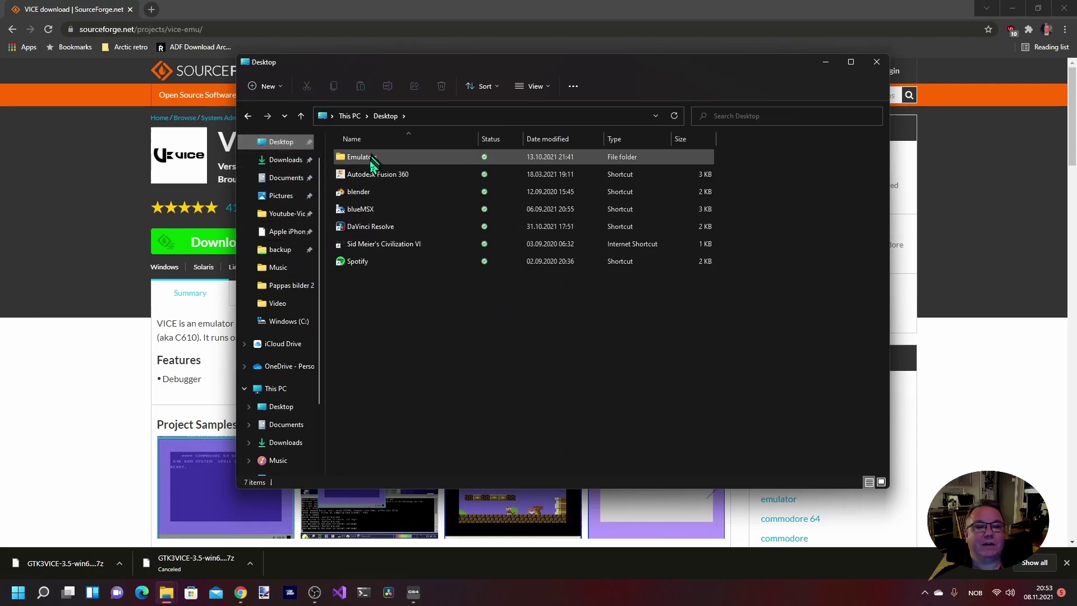
{"action": "double_click", "coordinate": [362, 157]}
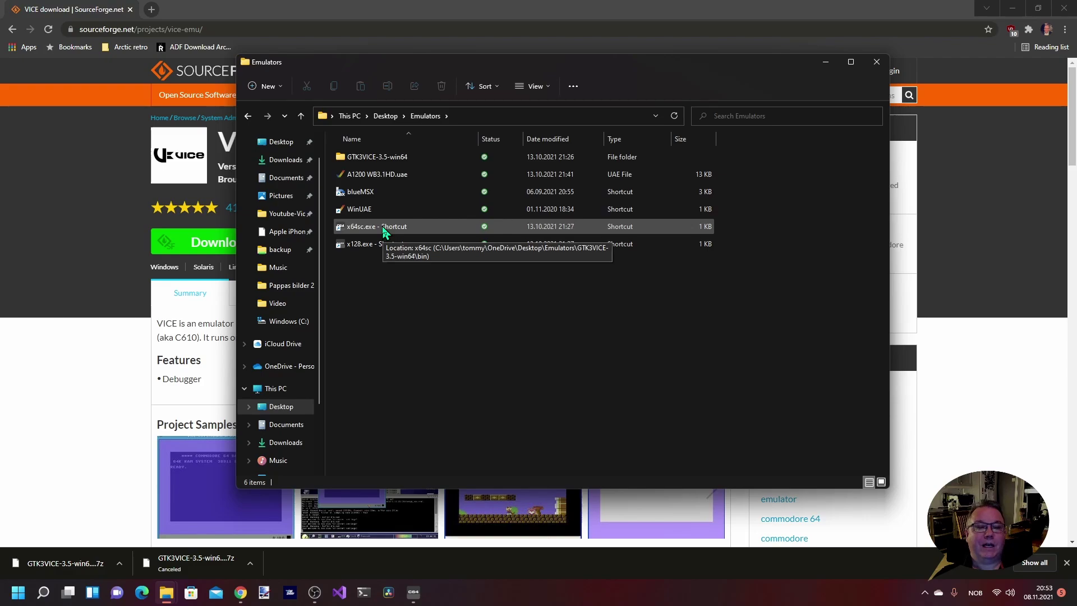
{"action": "double_click", "coordinate": [383, 227]}
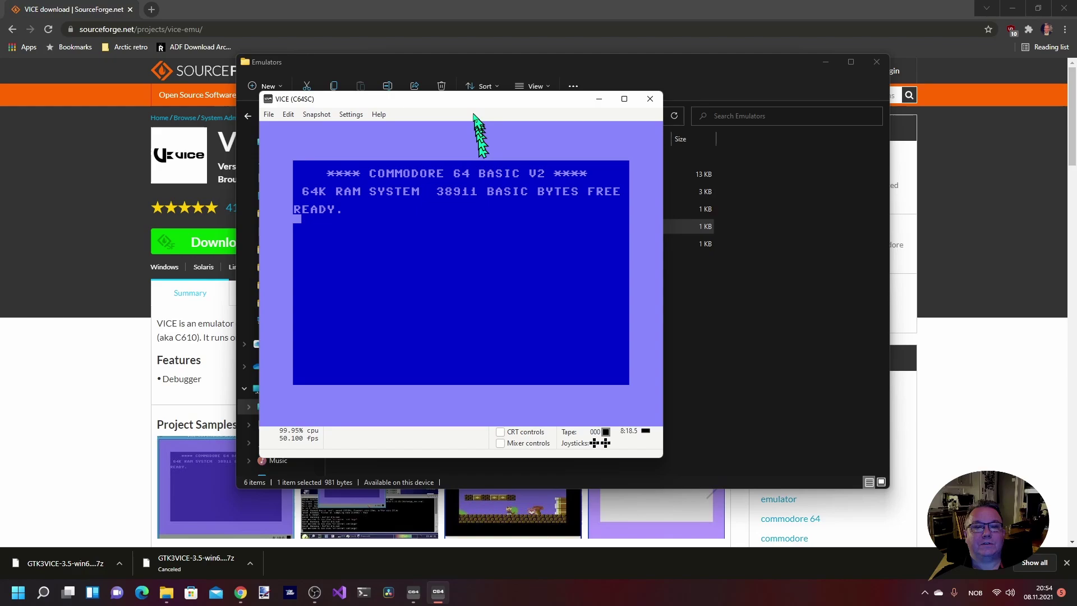
Move the two running VICE (C64SC) windows apart so both emulator instances can be viewed side by side
{"action": "left_click_drag", "start_coordinate": [469, 100], "coordinate": [298, 101]}
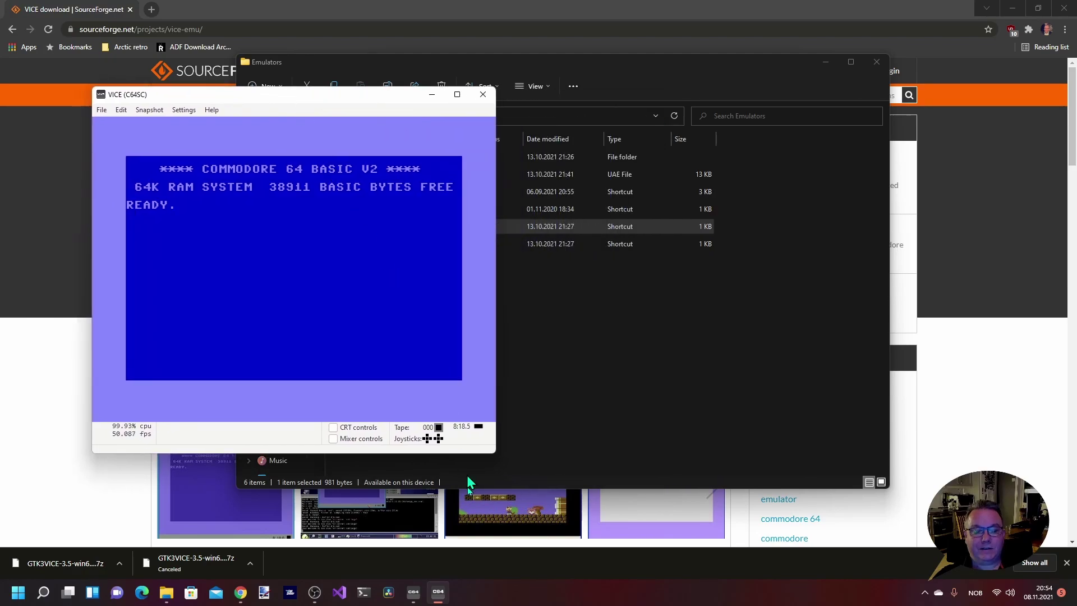
{"action": "left_click", "coordinate": [414, 592]}
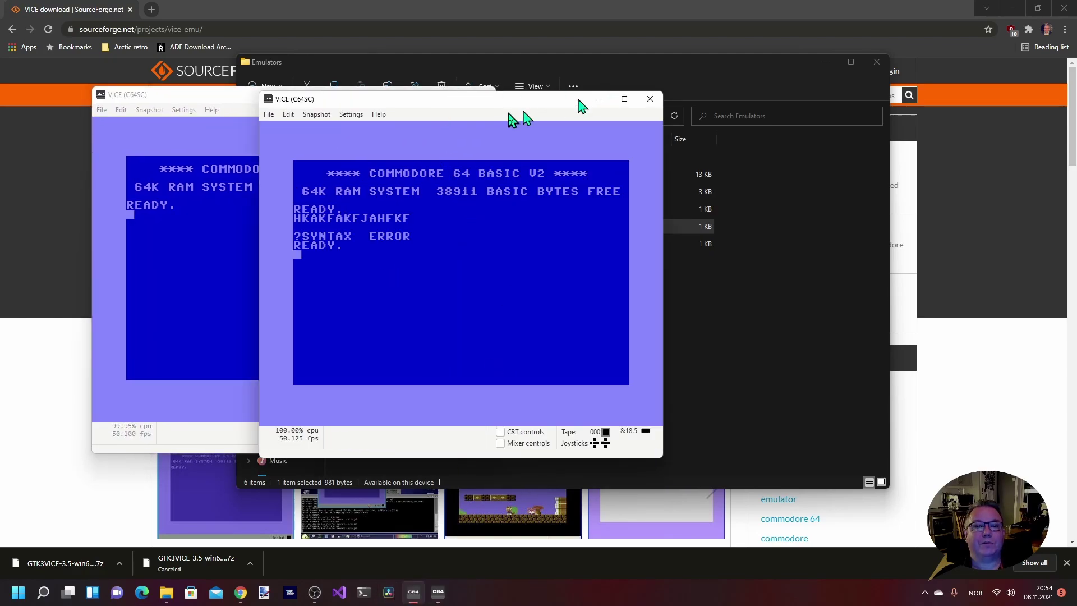
{"action": "left_click_drag", "start_coordinate": [531, 100], "coordinate": [785, 99]}
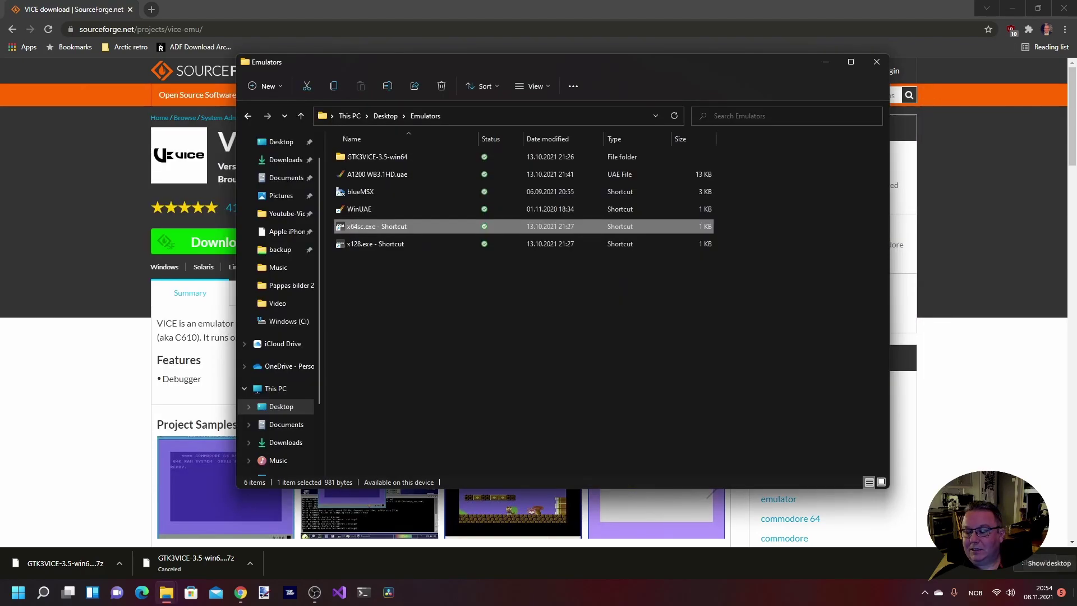
Start the C64 emulator from the x64sc.exe shortcut in the Emulators folder on the desktop
{"action": "key", "text": "super+d"}
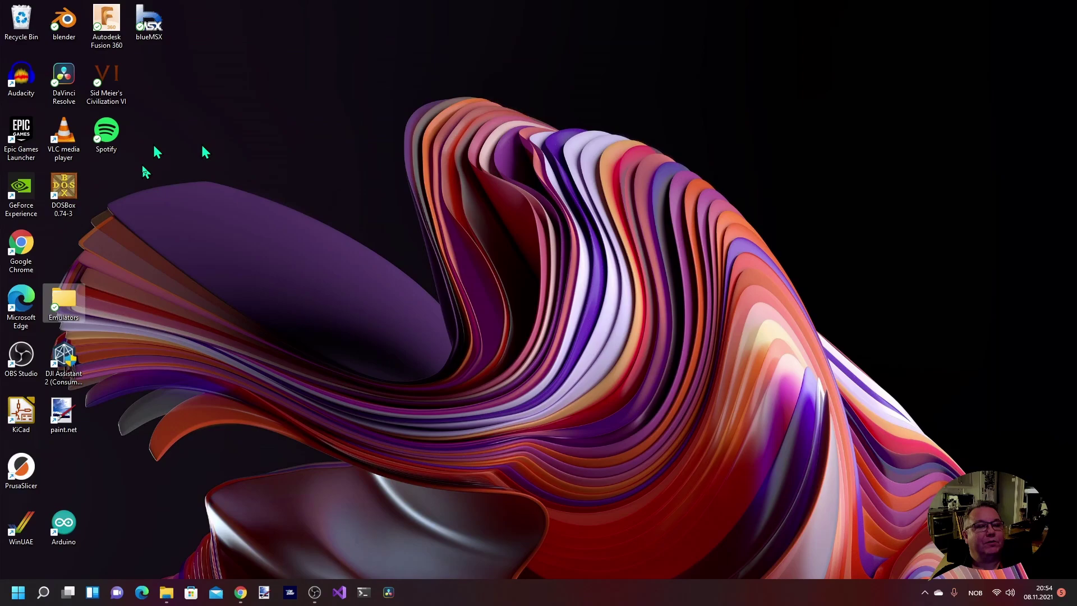
{"action": "double_click", "coordinate": [72, 304]}
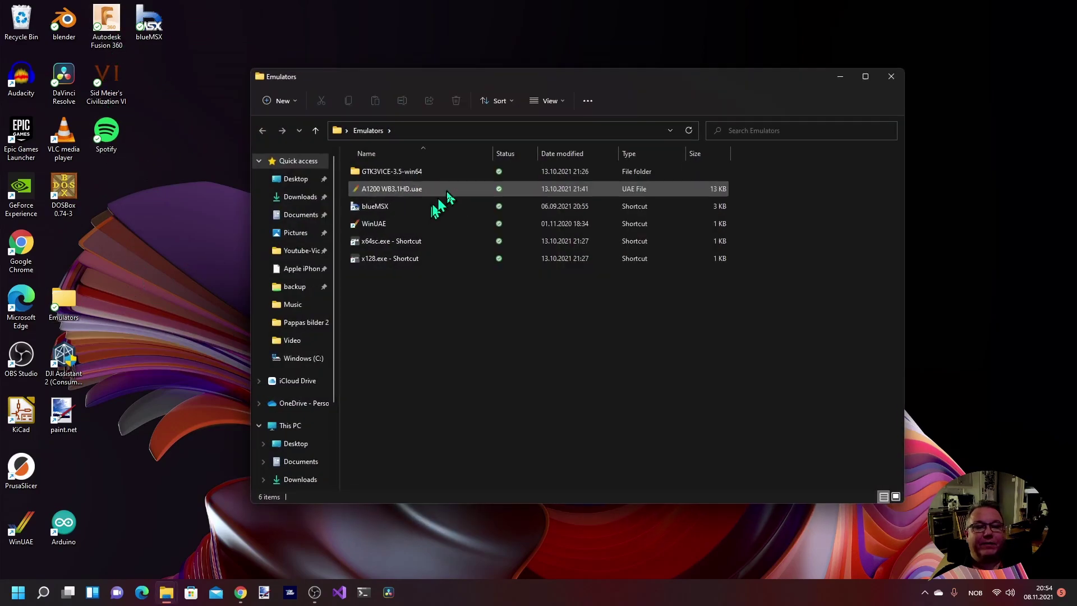
{"action": "double_click", "coordinate": [387, 245]}
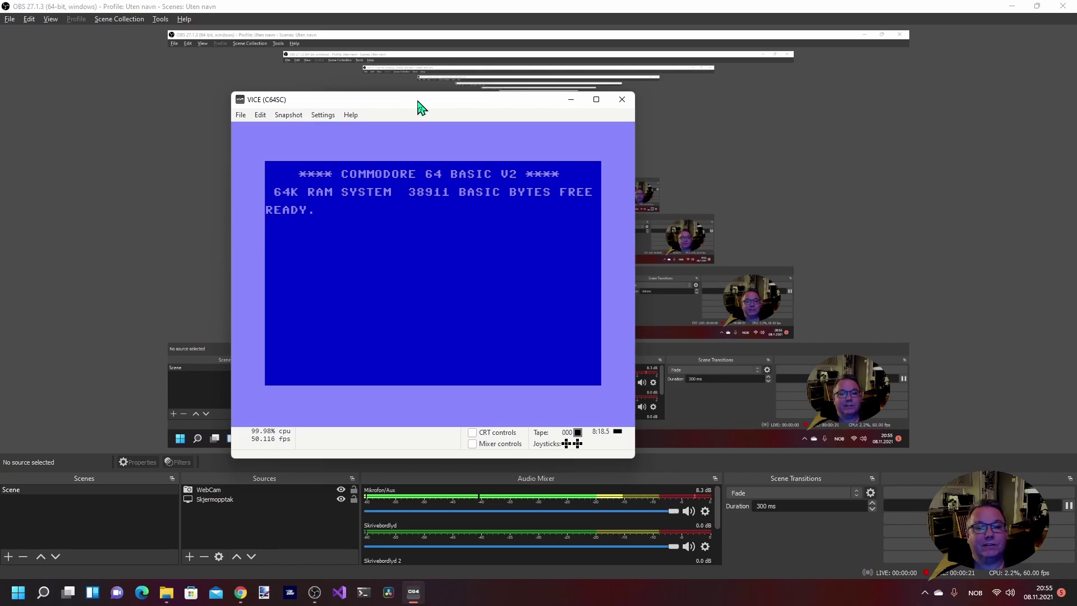
Switch the emulator to full screen and enter HDFHKFASF and DFKJFHF as test lines in C64 BASIC
{"action": "key", "text": "alt+Return"}
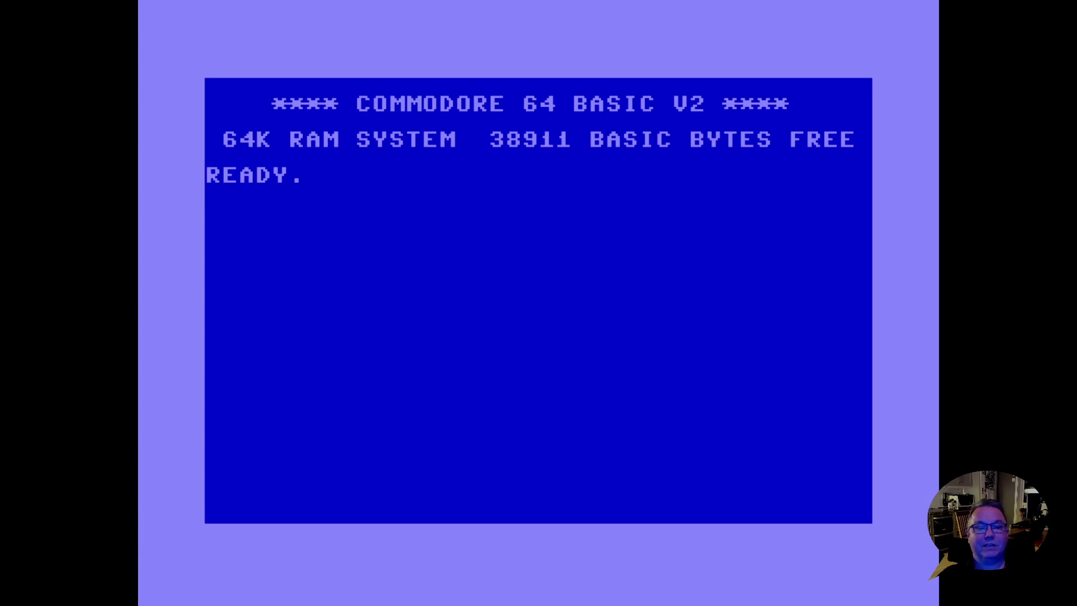
{"action": "type", "text": "HDFHKFASF"}
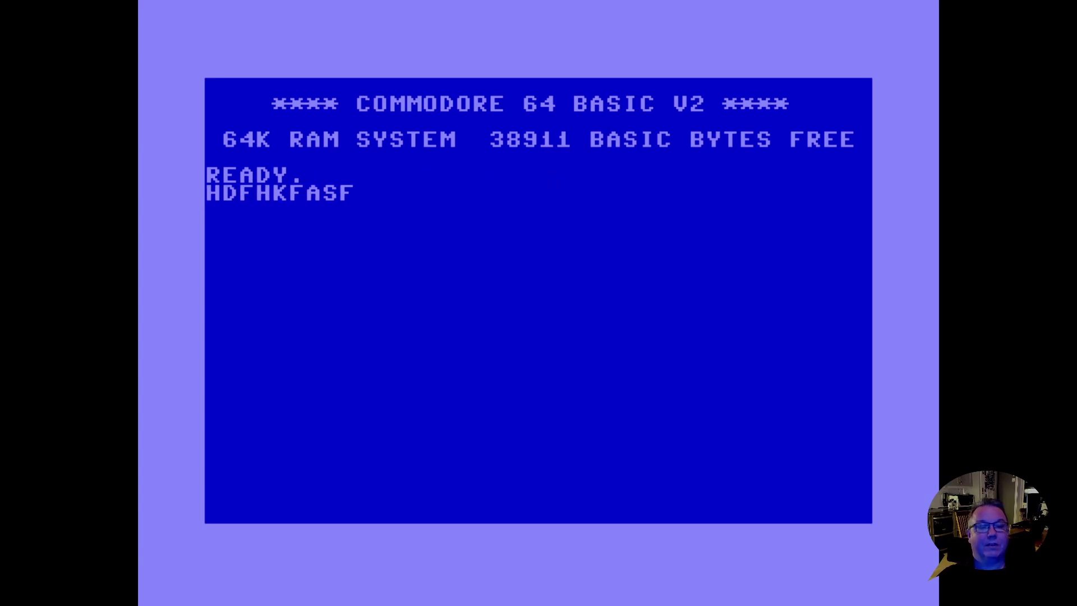
{"action": "key", "text": "Return"}
{"action": "type", "text": "DFKJFHF"}
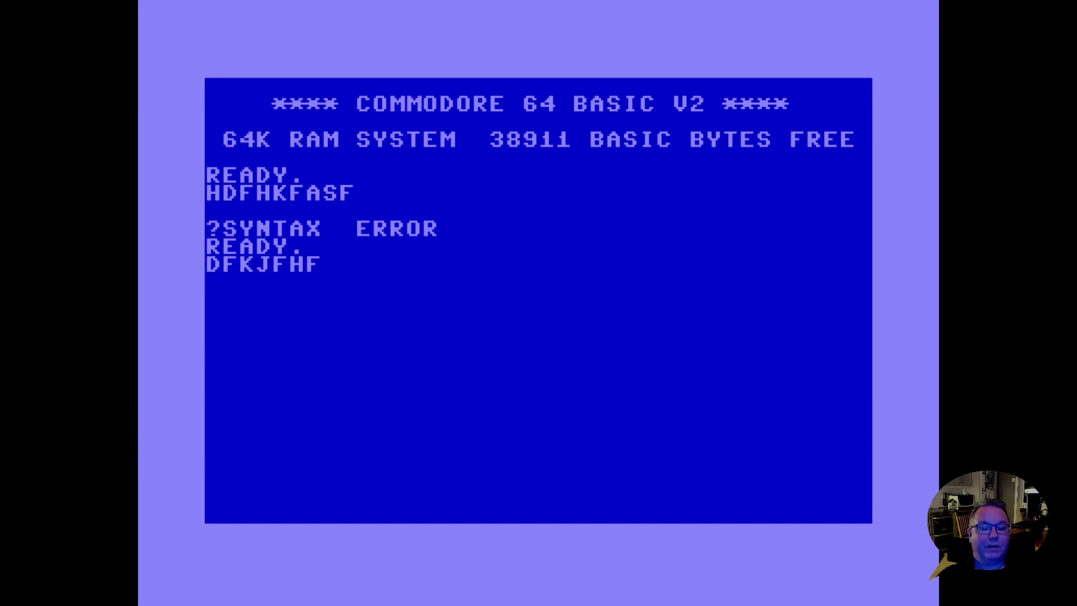
{"action": "key", "text": "Return"}
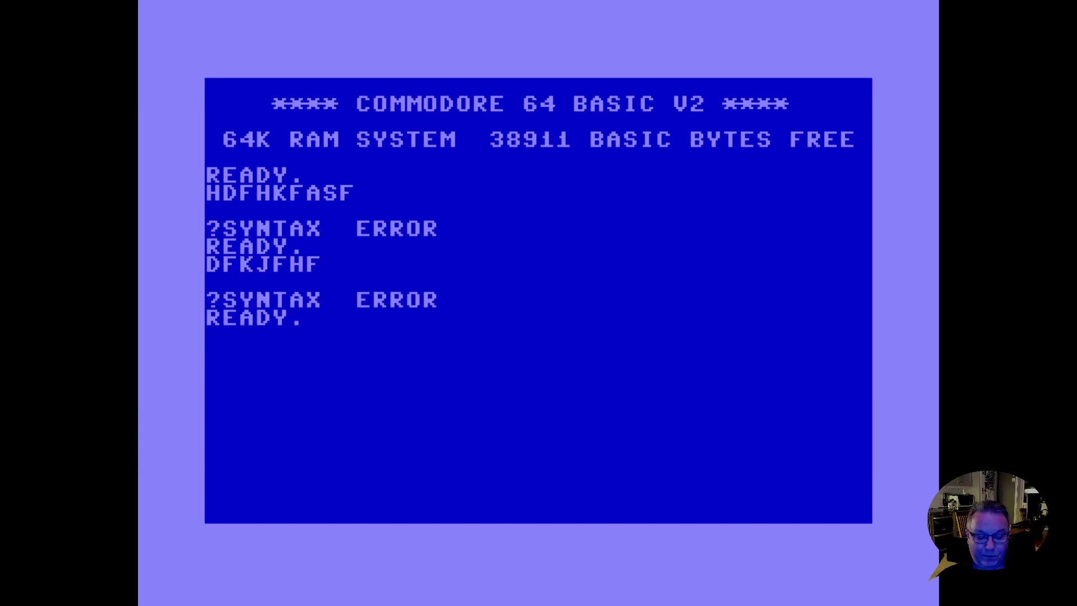
Enter the BASIC program 10 PRINT "HELLO" and 20 GOTO 20, run it and break its execution
{"action": "type", "text": "10 PRINT \"HELLO\""}
{"action": "key", "text": "Return"}
{"action": "type", "text": "20 GOTO 20 "}
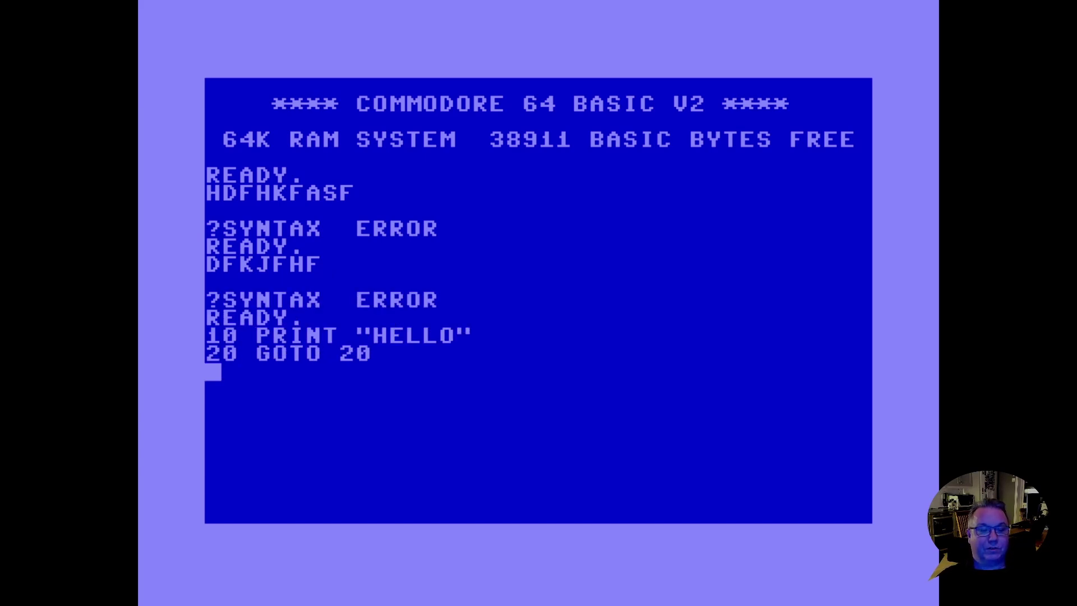
{"action": "type", "text": "RUN"}
{"action": "key", "text": "Return"}
{"action": "key", "text": "Escape"}
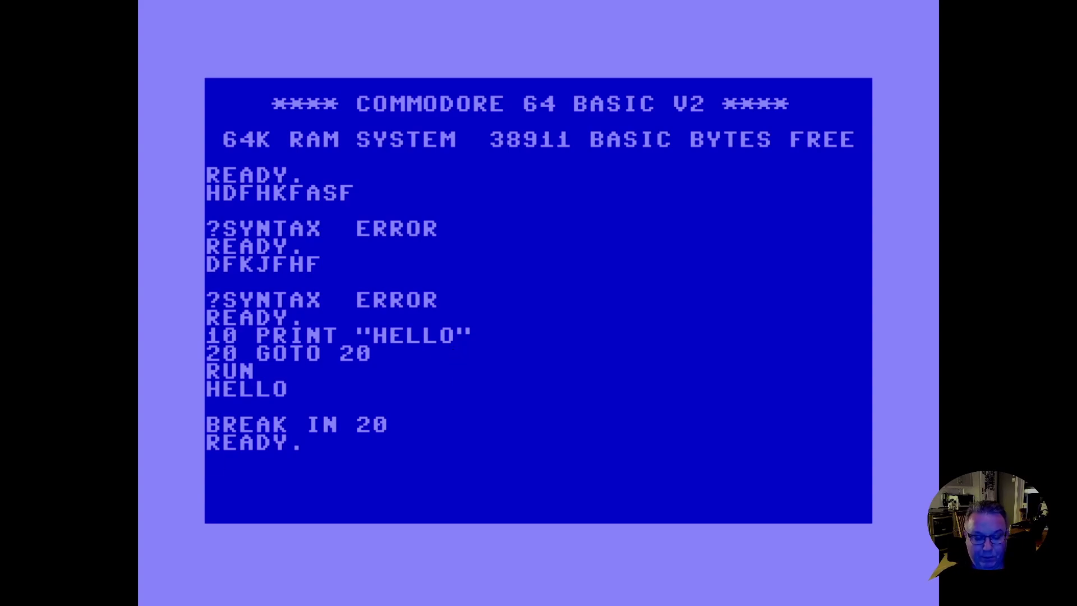
Replace program line 20 with GOTO 10, run the program and break out of the loop
{"action": "type", "text": "20"}
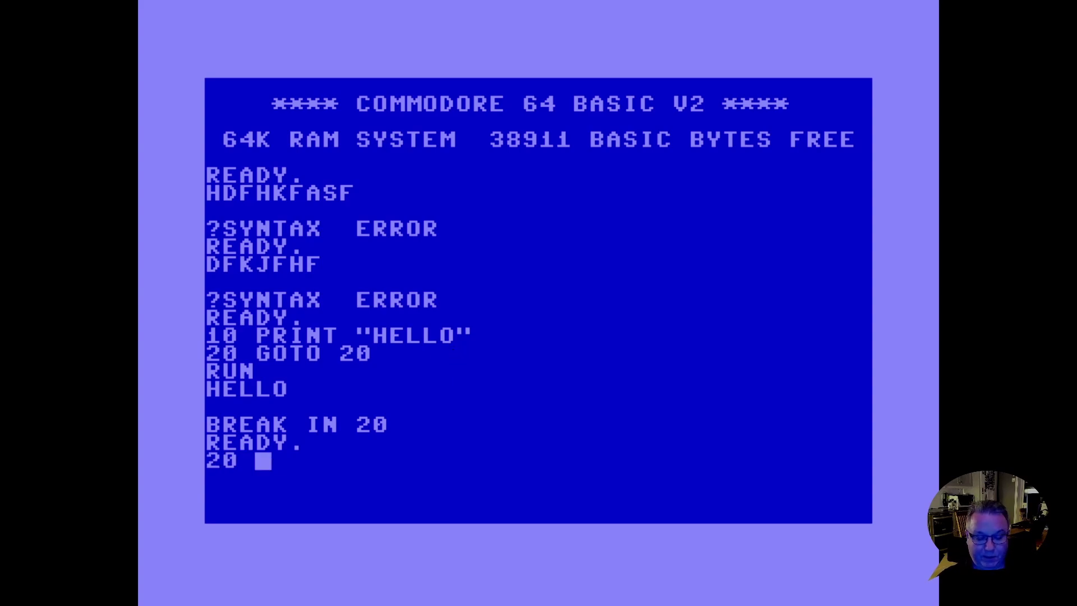
{"action": "type", "text": " GOTO"}
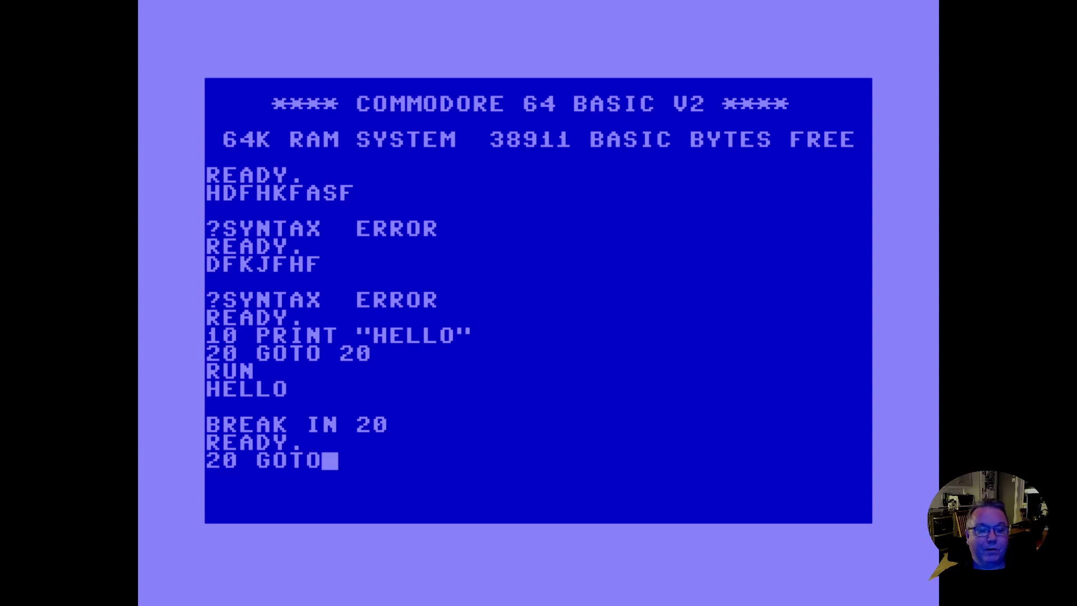
{"action": "type", "text": " 10"}
{"action": "key", "text": "Return"}
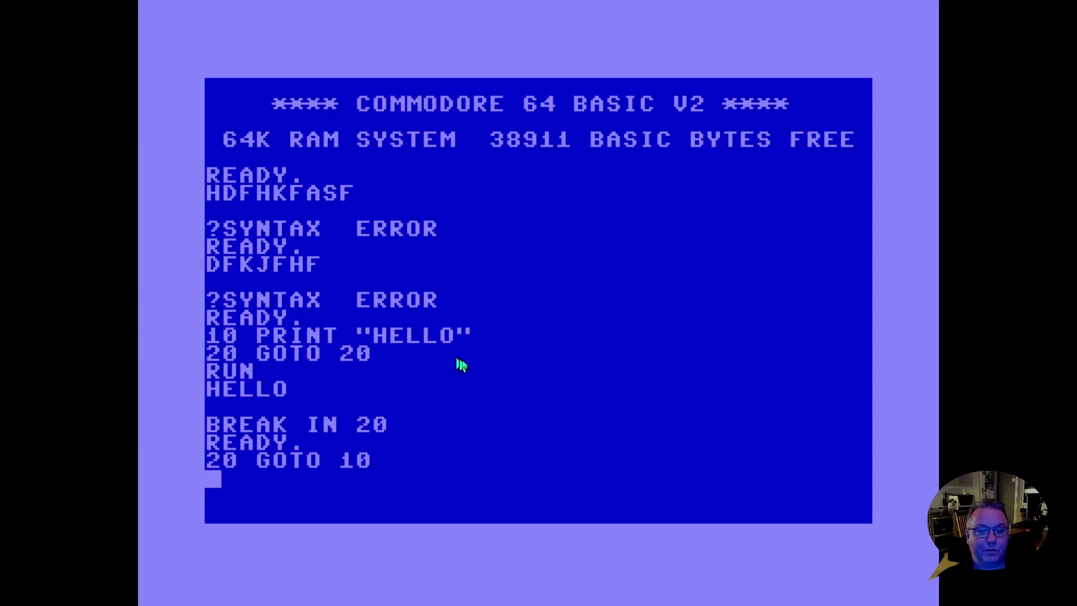
{"action": "type", "text": "RUN"}
{"action": "key", "text": "Return"}
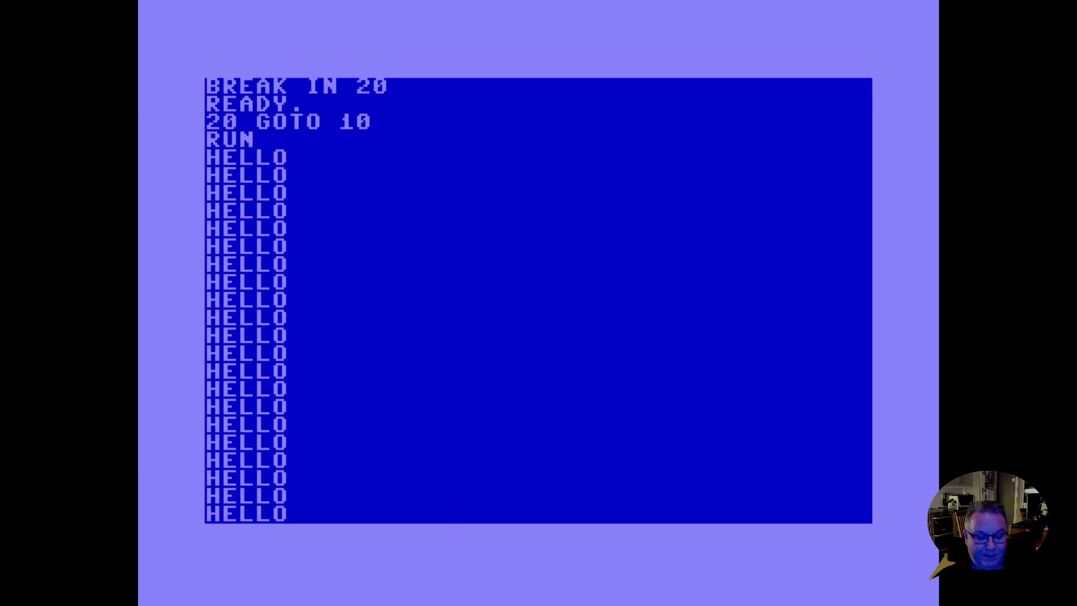
{"action": "key", "text": "Escape"}
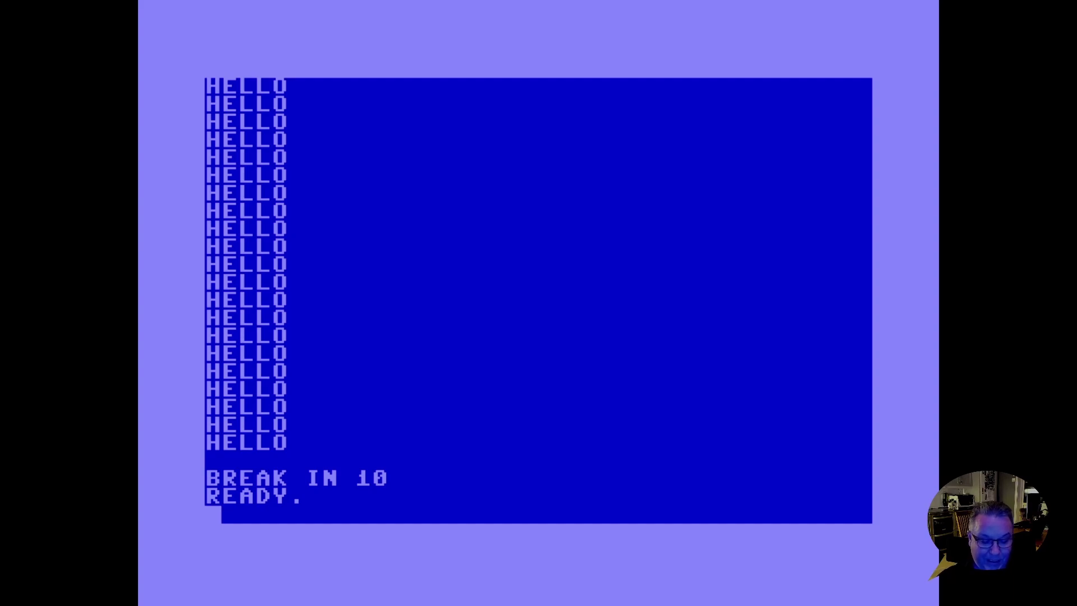
Leave full screen and attach the cartridge image Ghostbusters (1984)(Activision).crt from the Downloads folder
{"action": "key", "text": "alt+d"}
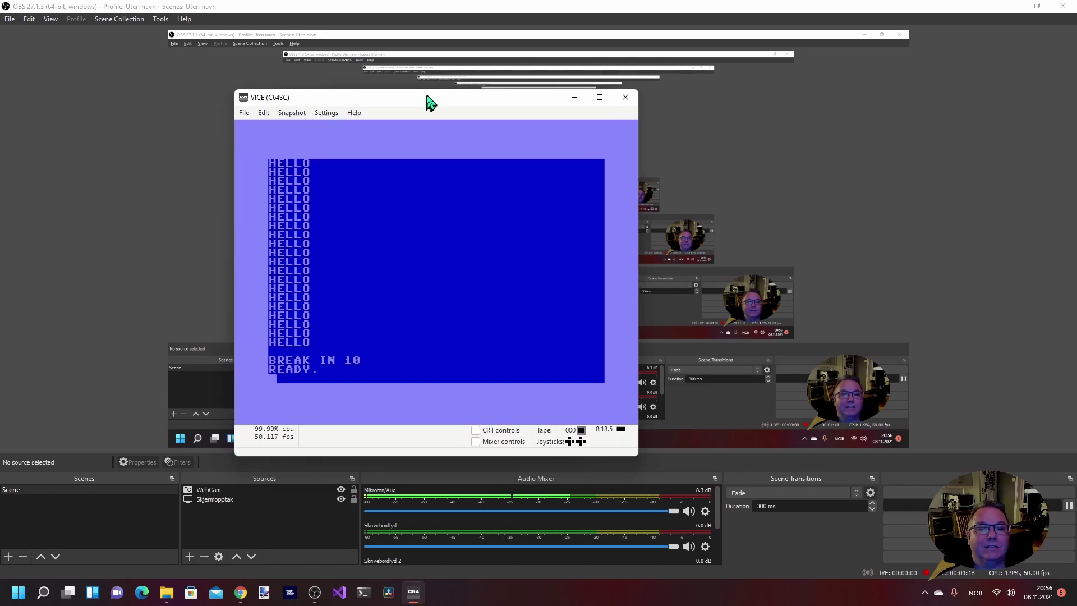
{"action": "left_click_drag", "start_coordinate": [423, 101], "coordinate": [402, 96]}
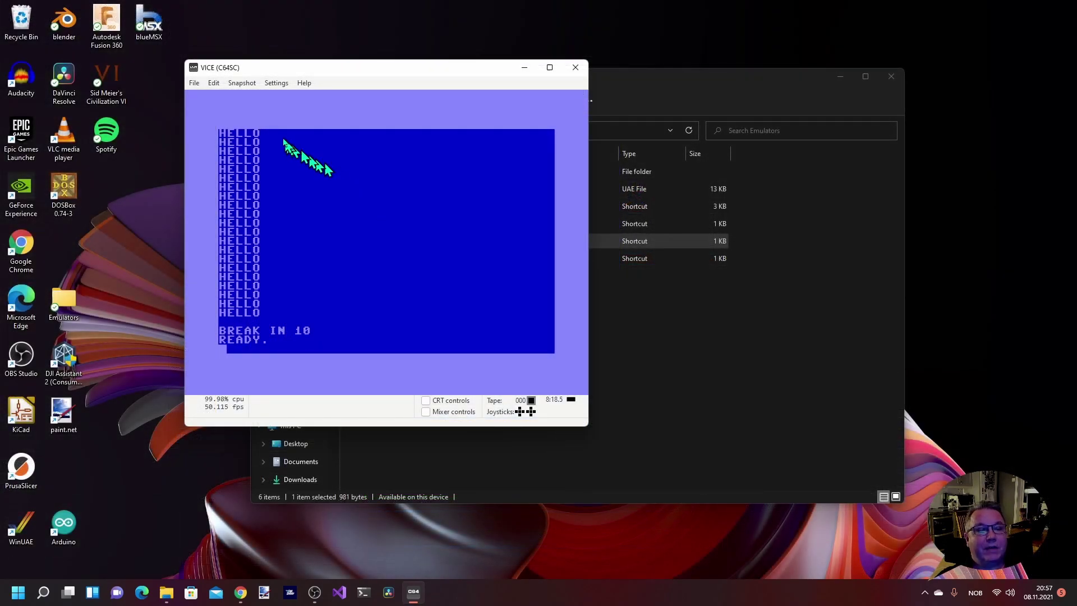
{"action": "left_click", "coordinate": [194, 83]}
{"action": "mouse_move", "coordinate": [249, 115]}
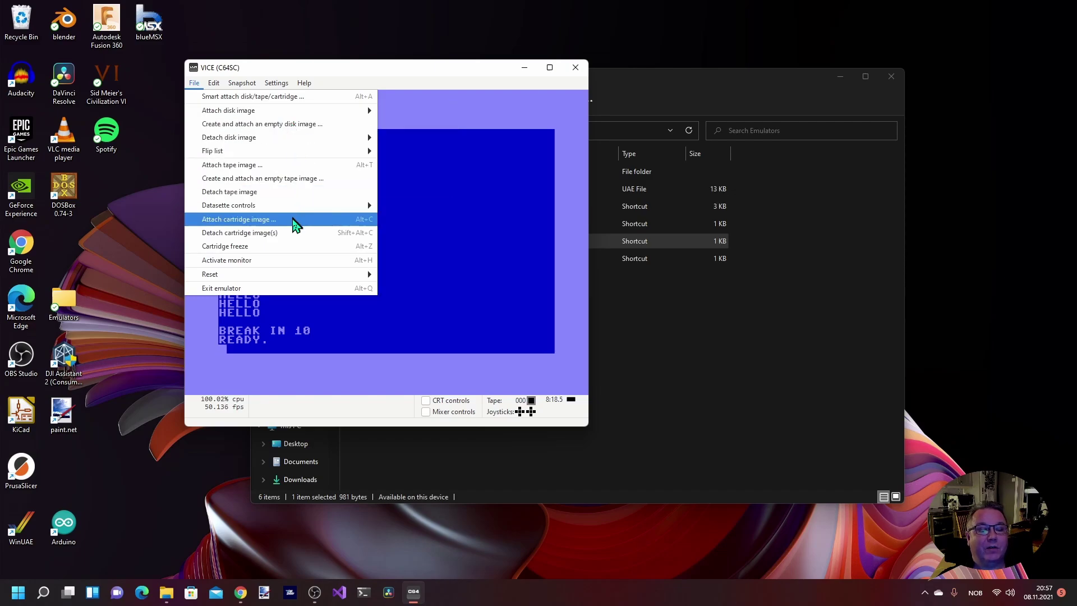
{"action": "left_click", "coordinate": [292, 220]}
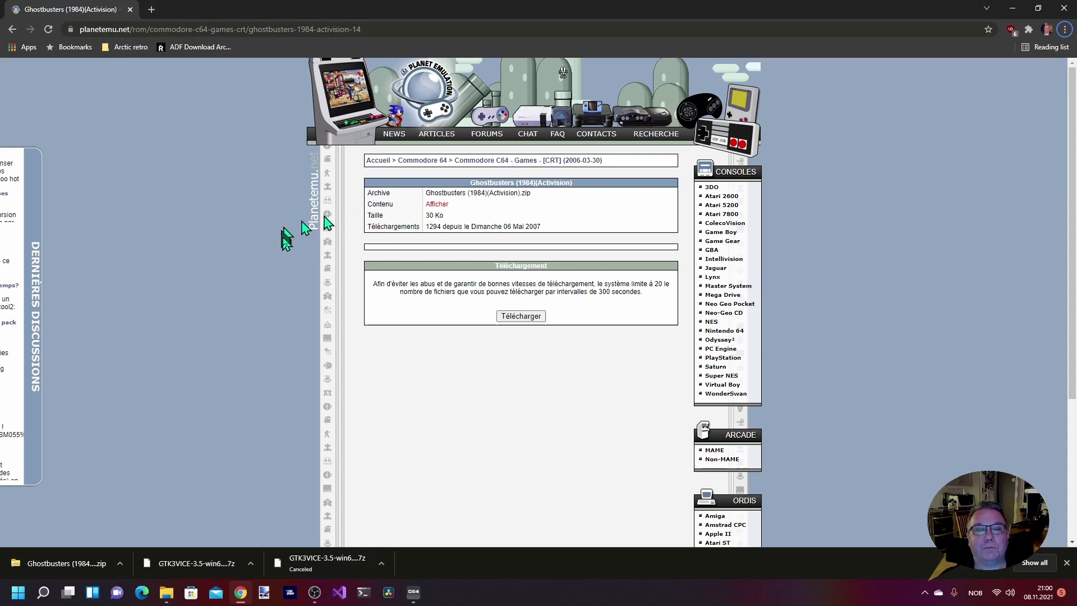
{"action": "key", "text": "alt+Tab"}
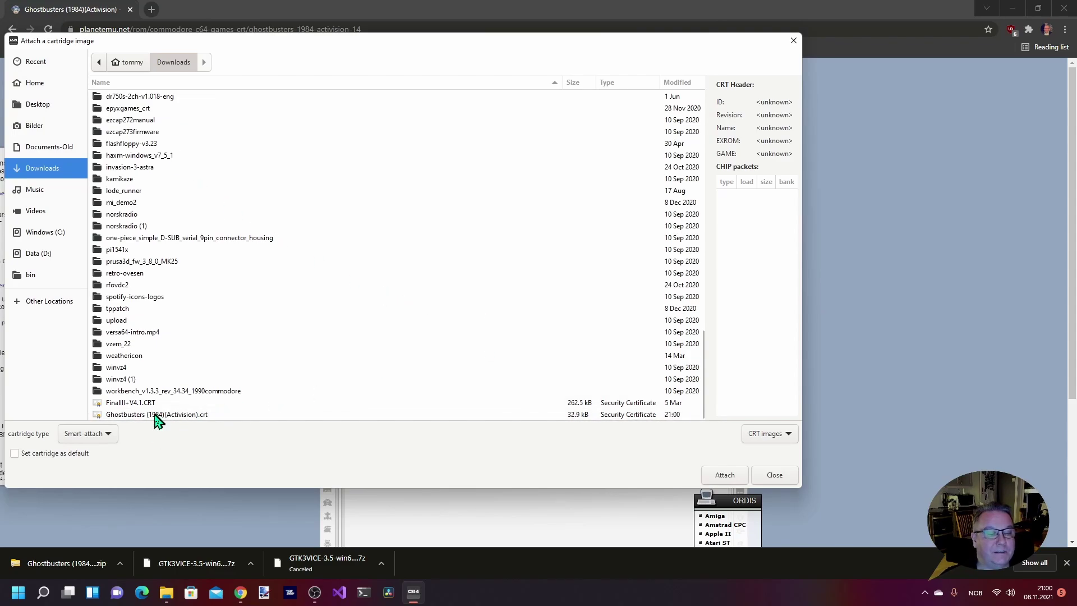
{"action": "left_click", "coordinate": [156, 416]}
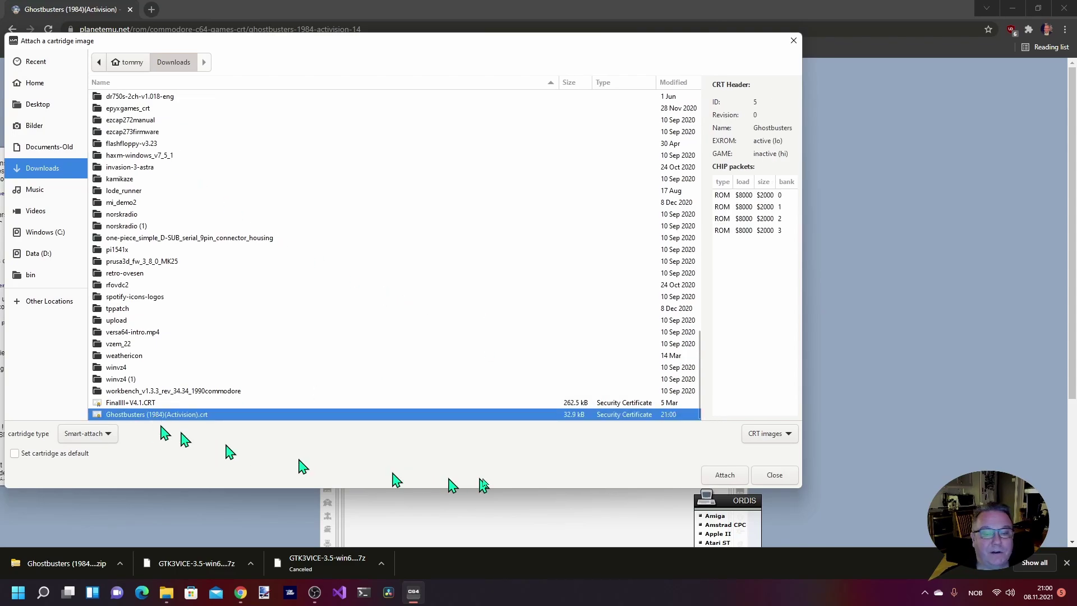
{"action": "left_click", "coordinate": [726, 477]}
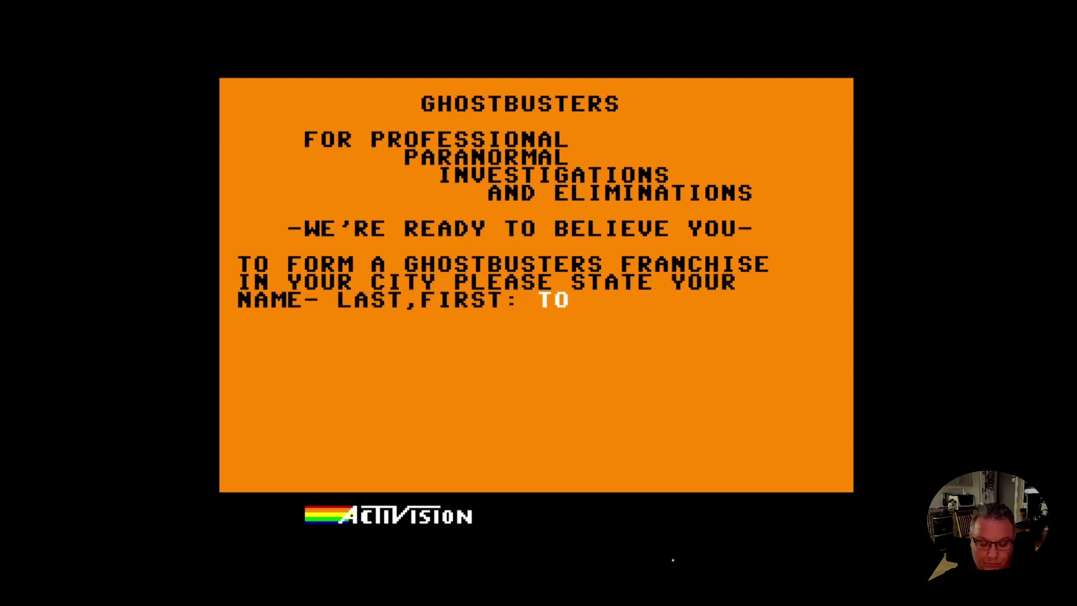
Confirm the player name and the 1963 Hearse purchase in Ghostbusters, and return the emulator to windowed mode
{"action": "key", "text": "Return"}
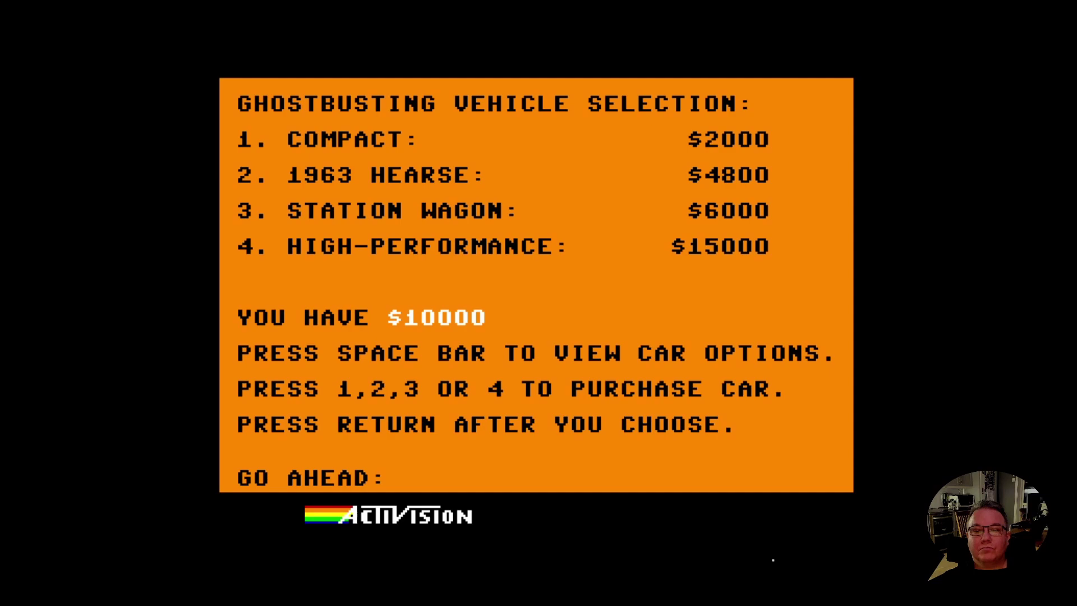
{"action": "key", "text": "Return"}
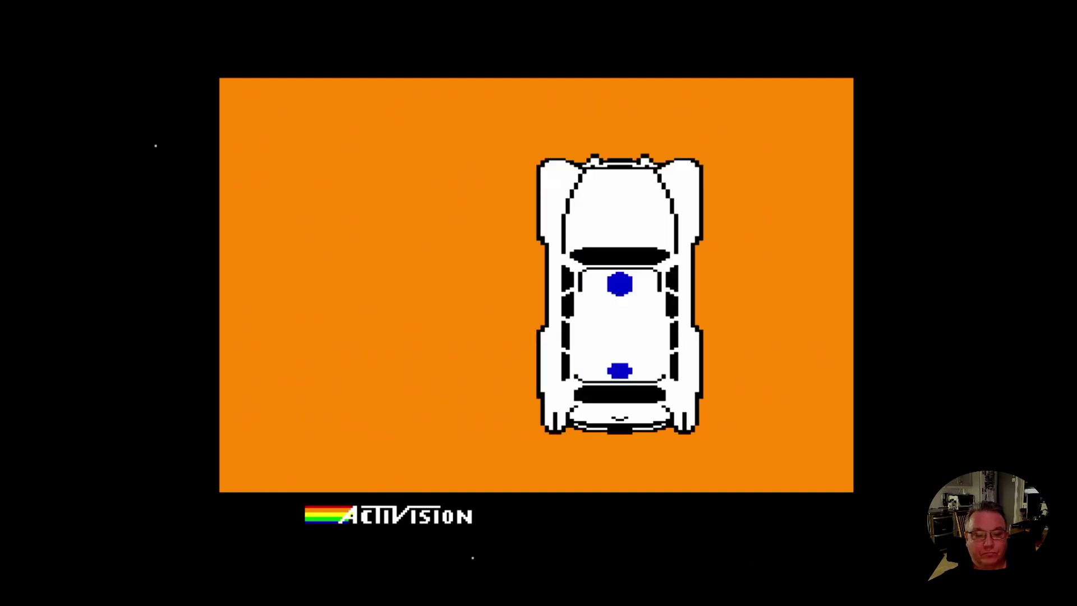
{"action": "key", "text": "alt+d"}
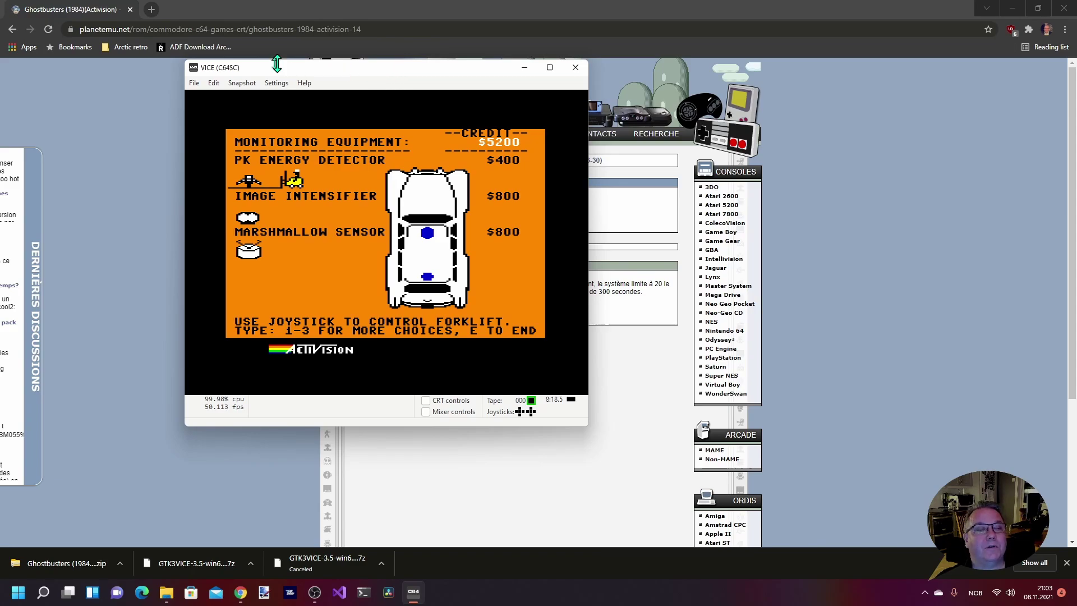
Perform a hard reset of the emulated C64 with the Ghostbusters cartridge attached
{"action": "left_click", "coordinate": [193, 87]}
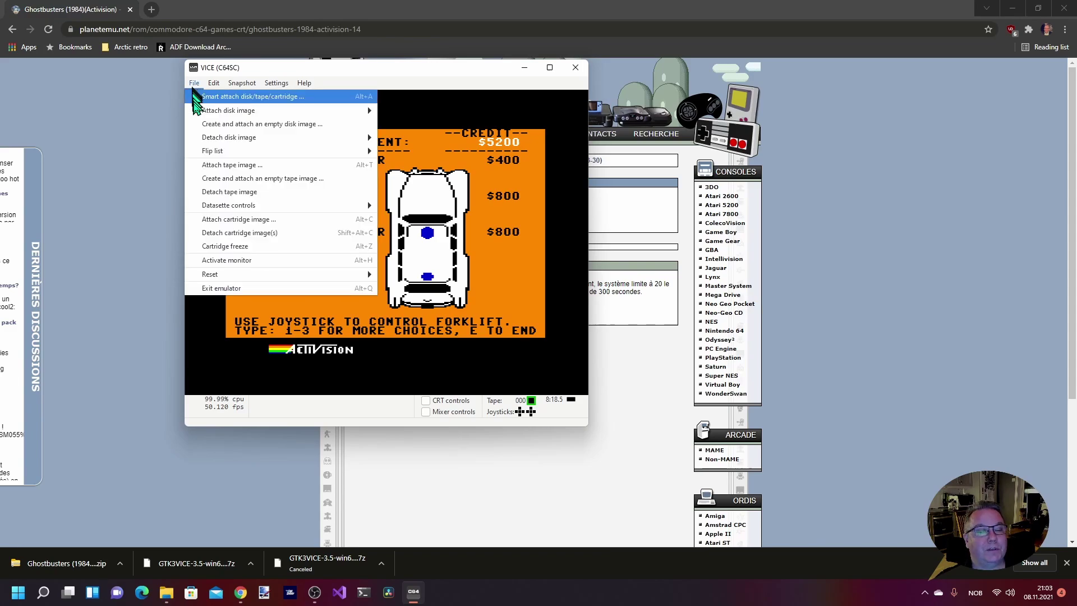
{"action": "mouse_move", "coordinate": [238, 276]}
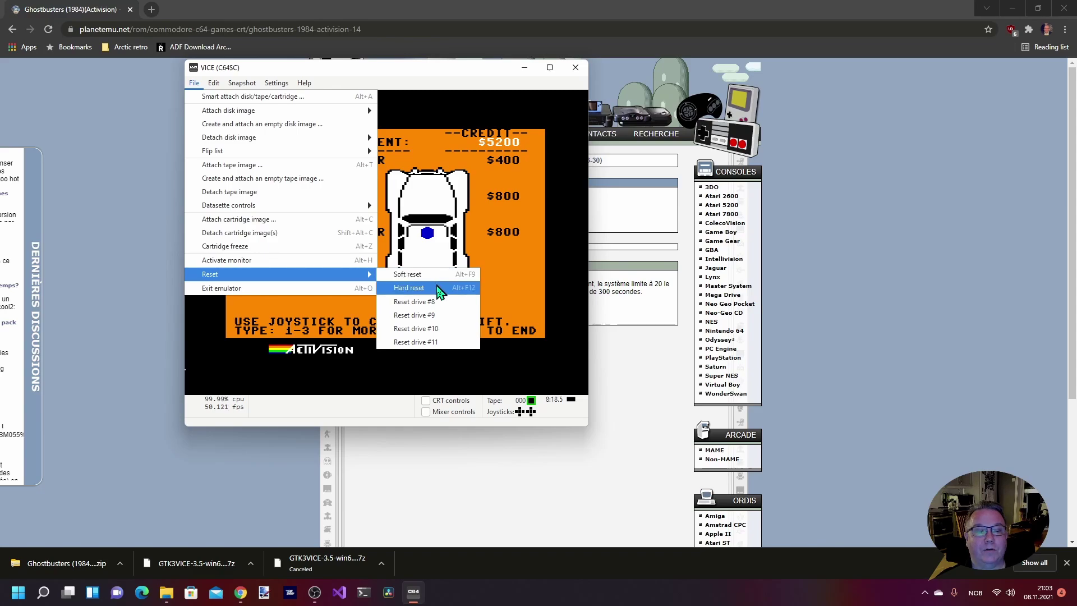
{"action": "left_click", "coordinate": [439, 292]}
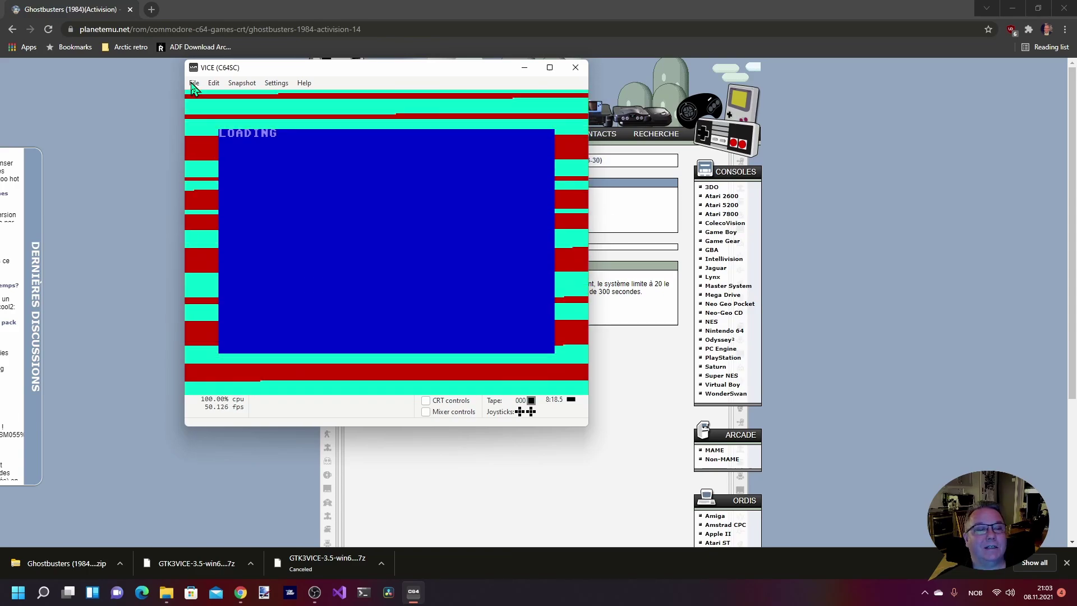
Activate the VICE monitor, disassemble the running code with the d command, and close the monitor
{"action": "left_click", "coordinate": [193, 84]}
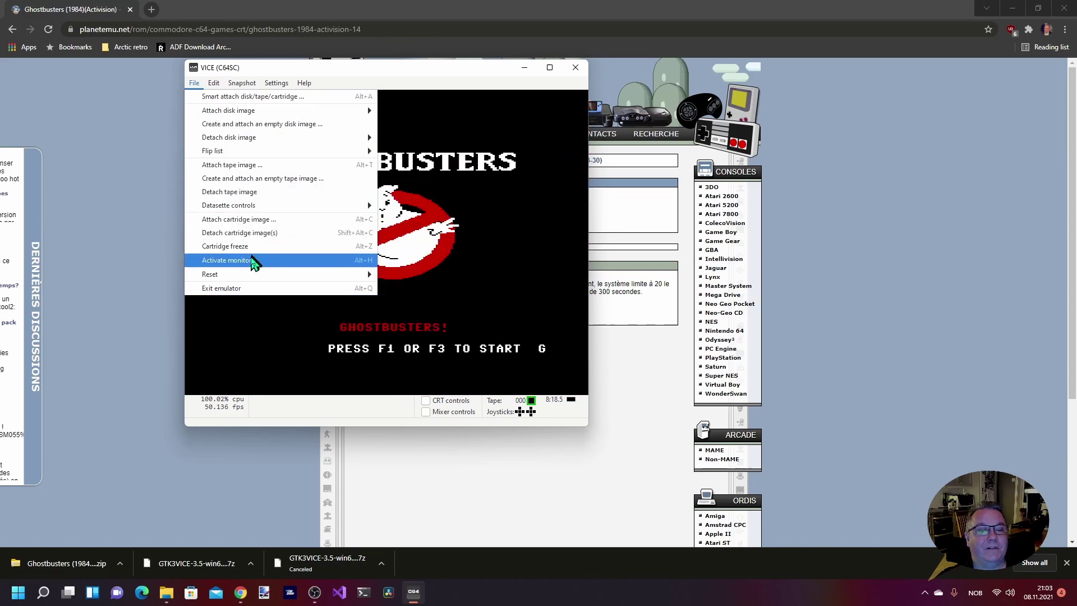
{"action": "left_click", "coordinate": [251, 260]}
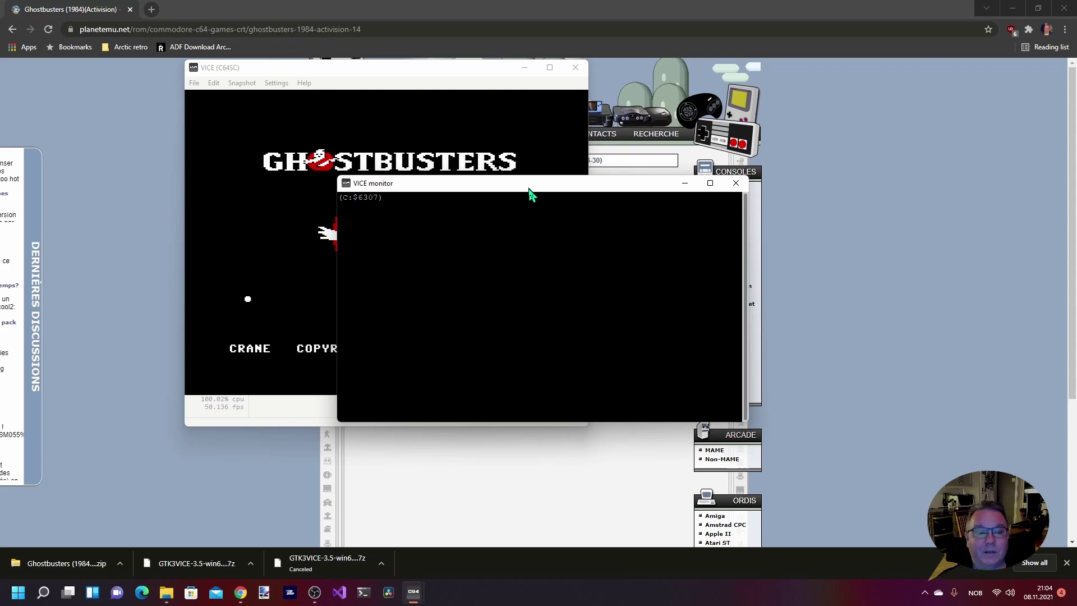
{"action": "type", "text": "d"}
{"action": "key", "text": "Return"}
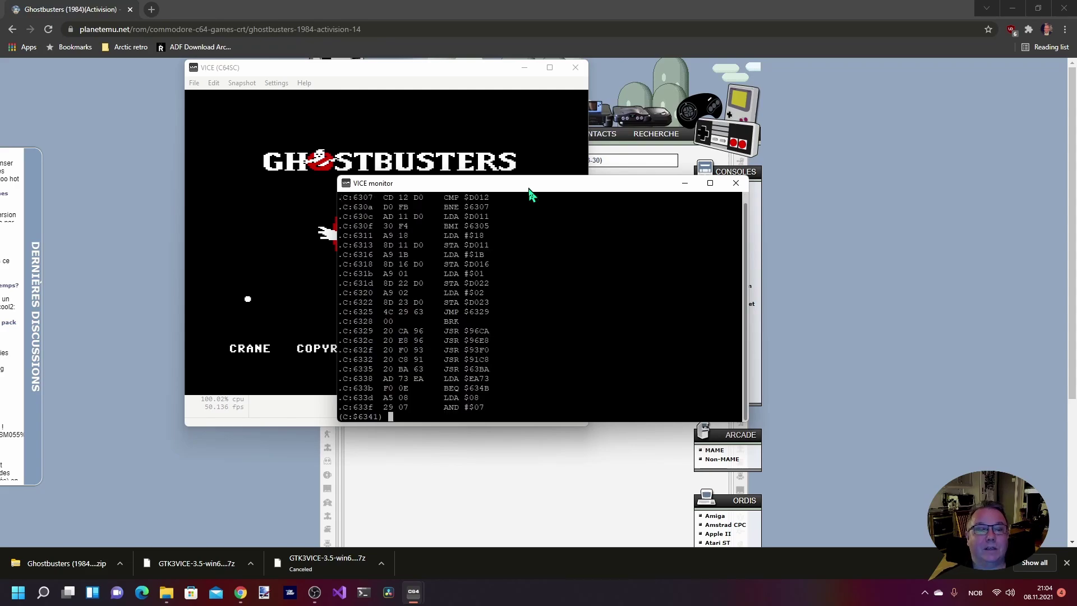
{"action": "left_click", "coordinate": [736, 184]}
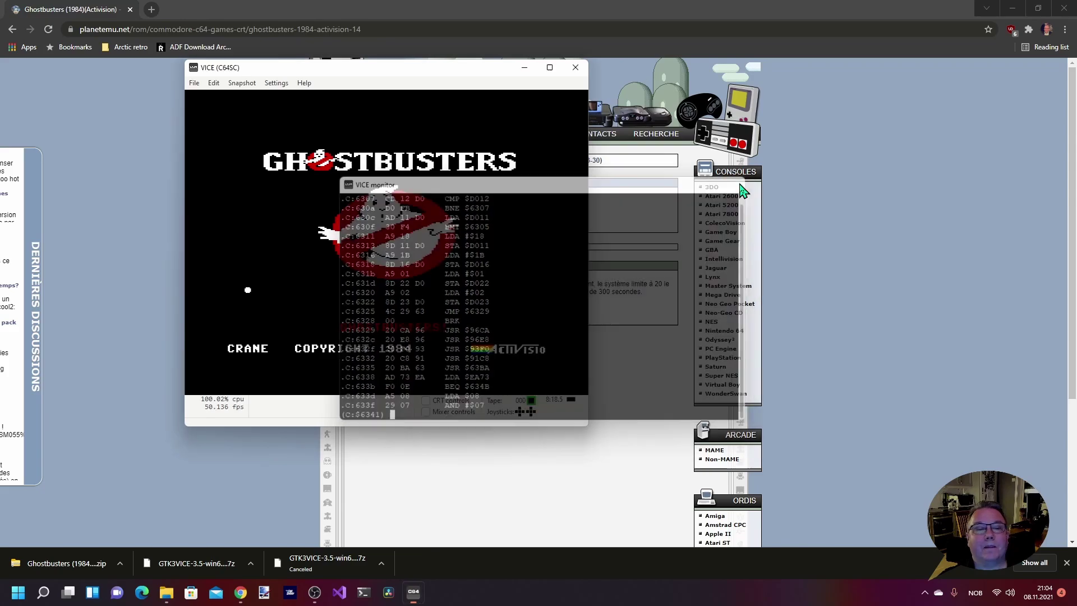
Detach the Ghostbusters cartridge image from the emulator to return to C64 BASIC
{"action": "left_click", "coordinate": [194, 82]}
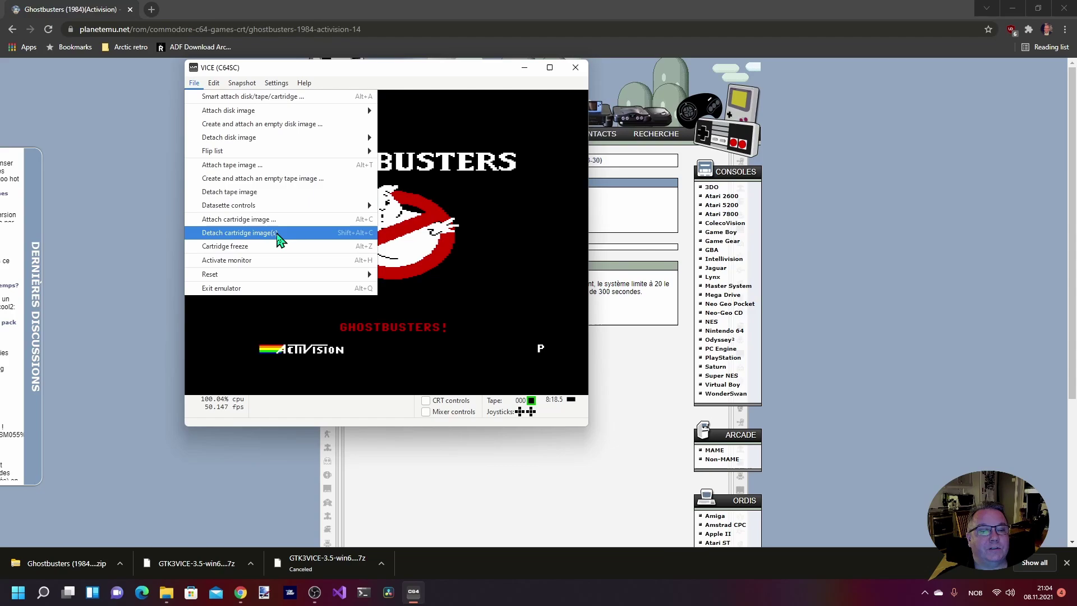
{"action": "left_click", "coordinate": [269, 235]}
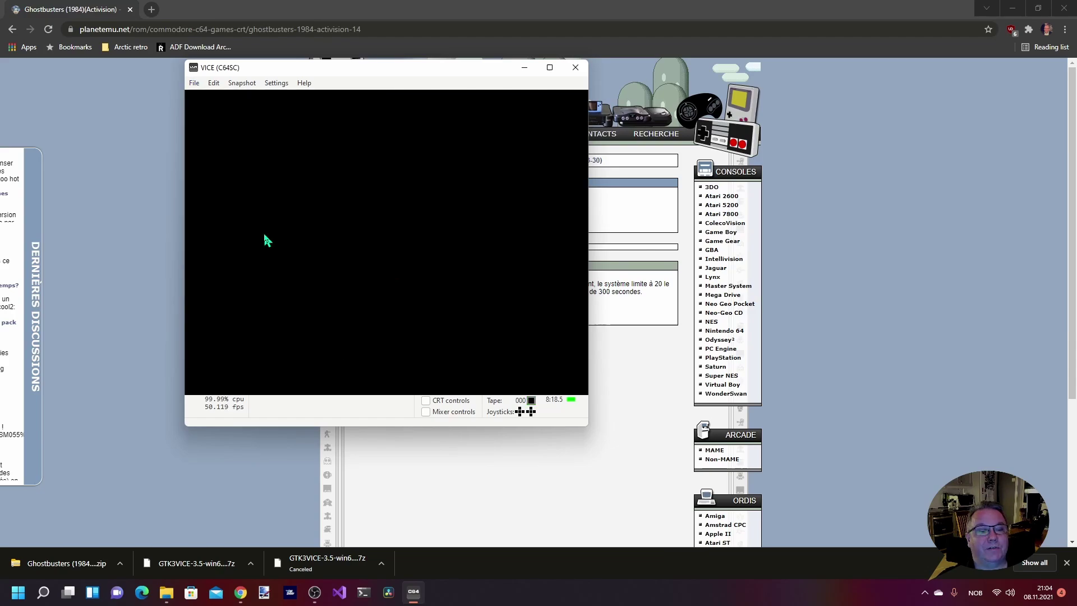
{"action": "left_click", "coordinate": [194, 82]}
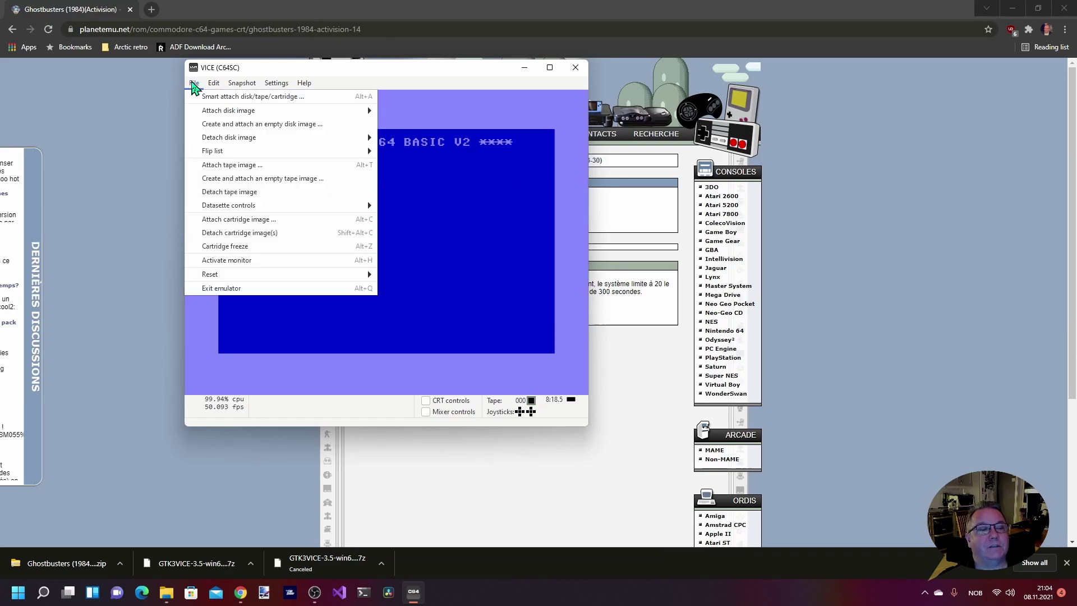
{"action": "left_click", "coordinate": [194, 82]}
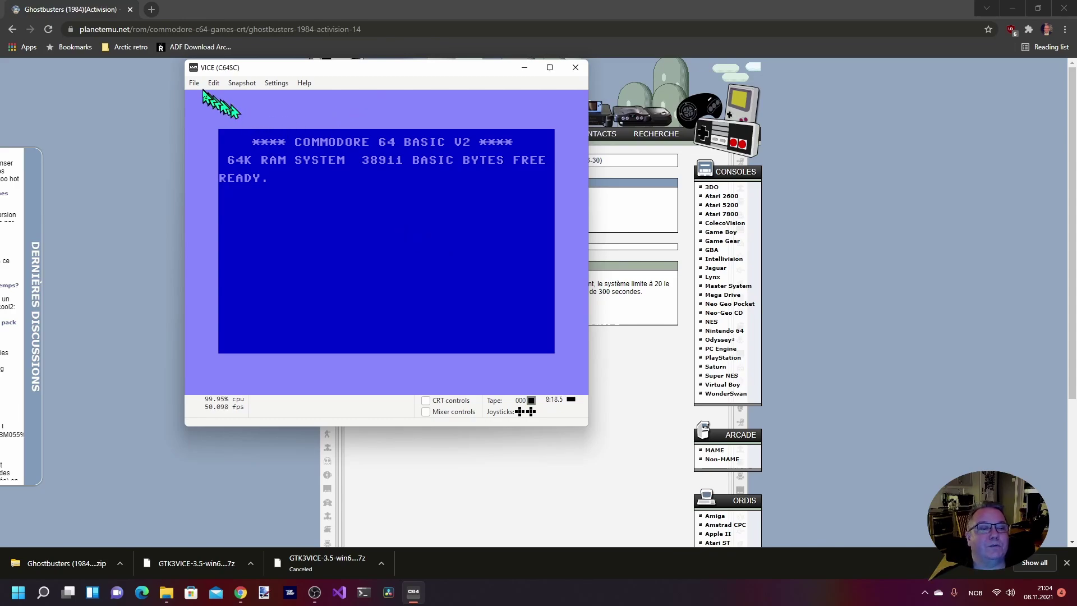
Attach the disk image MoonPatrol-Powersoft303.d64 from the Downloads folder to drive 8 without autostarting it
{"action": "left_click", "coordinate": [195, 83]}
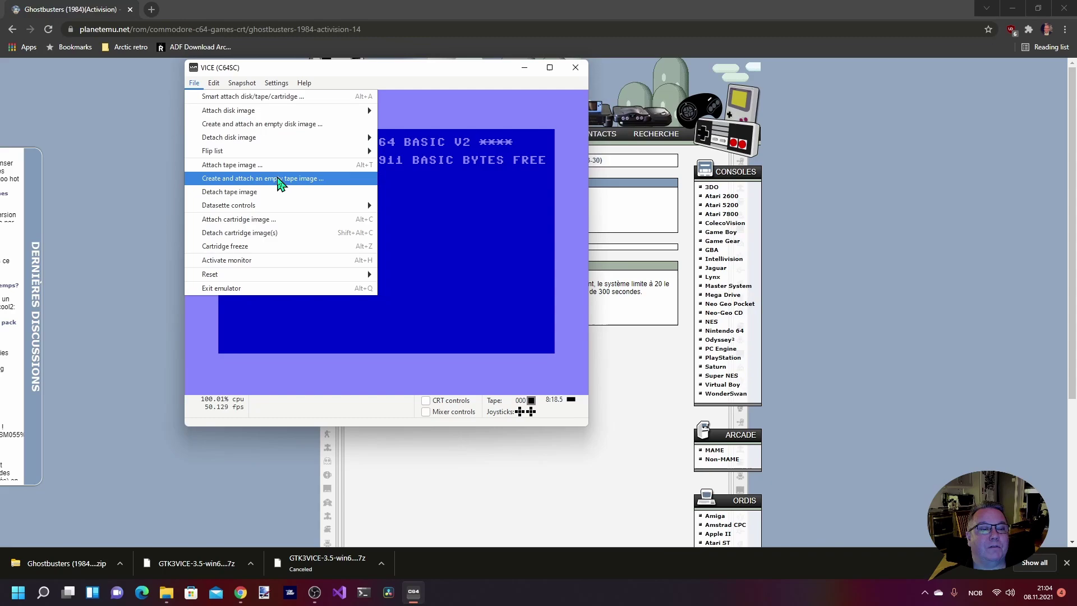
{"action": "mouse_move", "coordinate": [337, 111]}
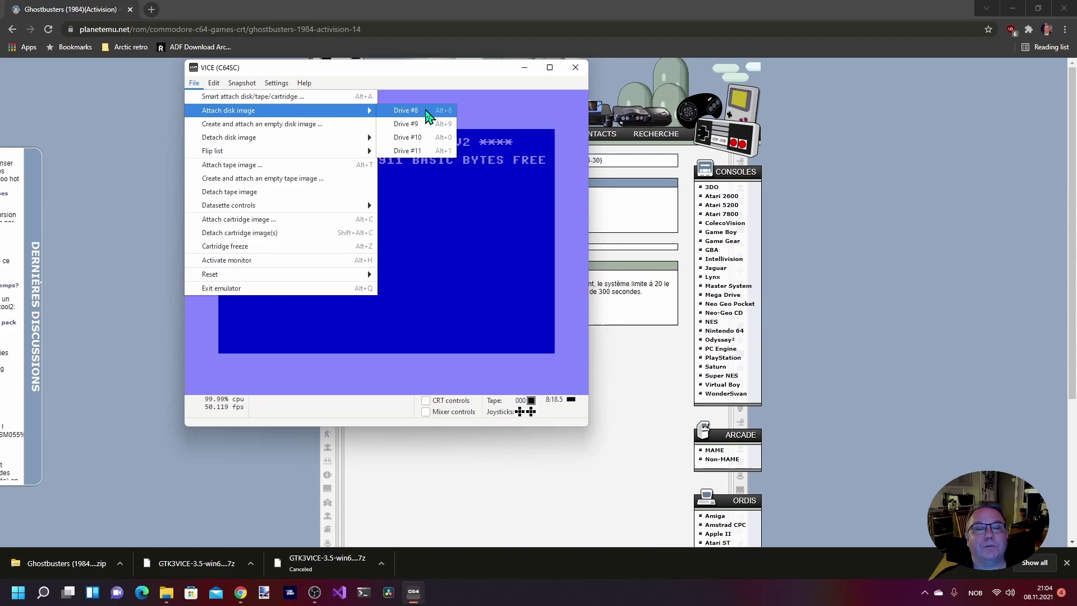
{"action": "left_click", "coordinate": [425, 113]}
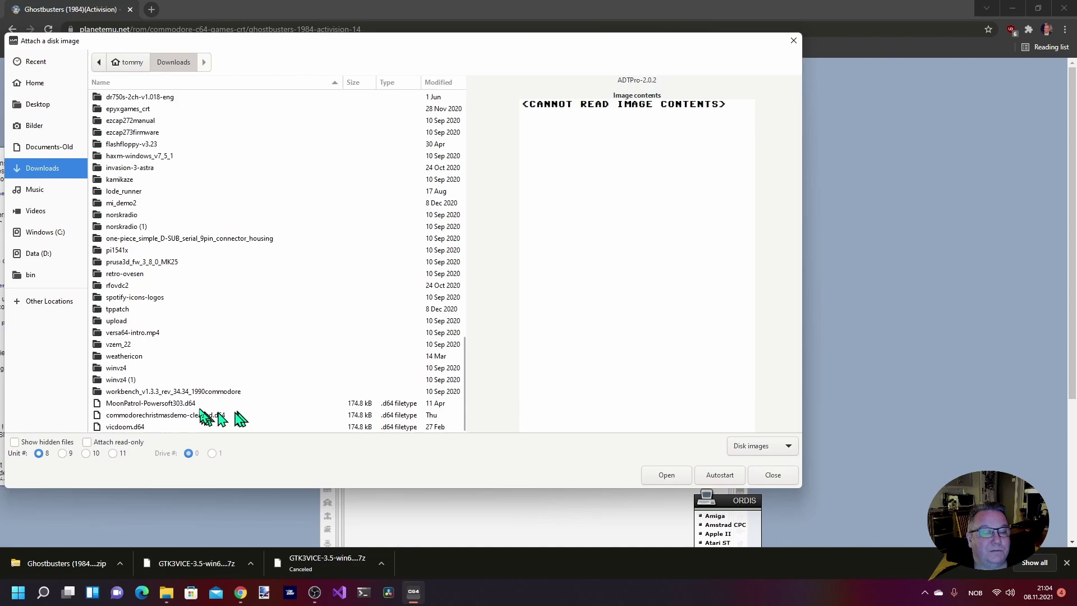
{"action": "left_click", "coordinate": [175, 404]}
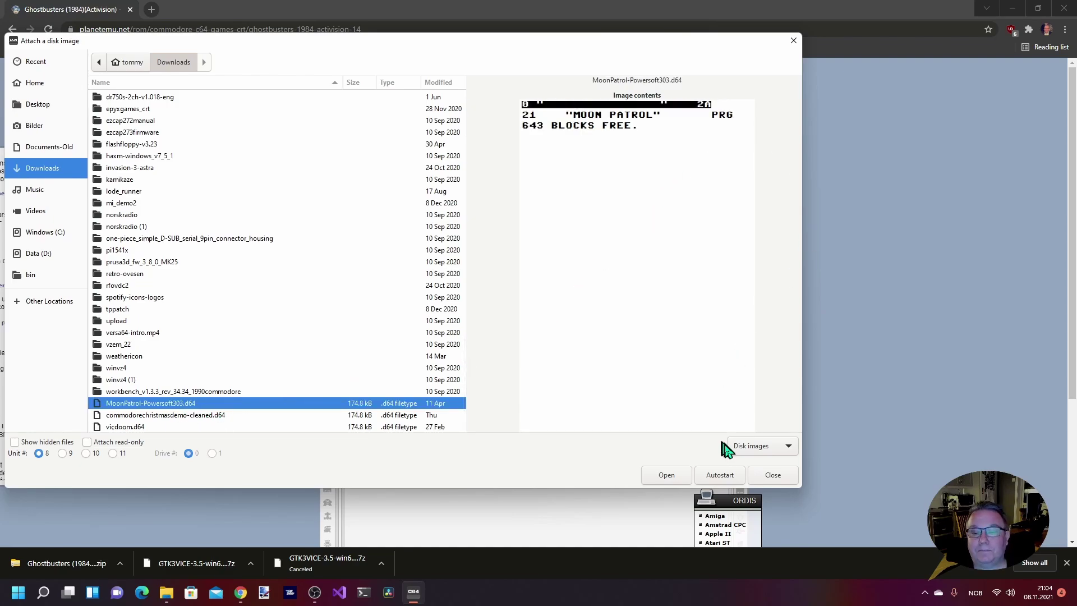
{"action": "left_click", "coordinate": [667, 475]}
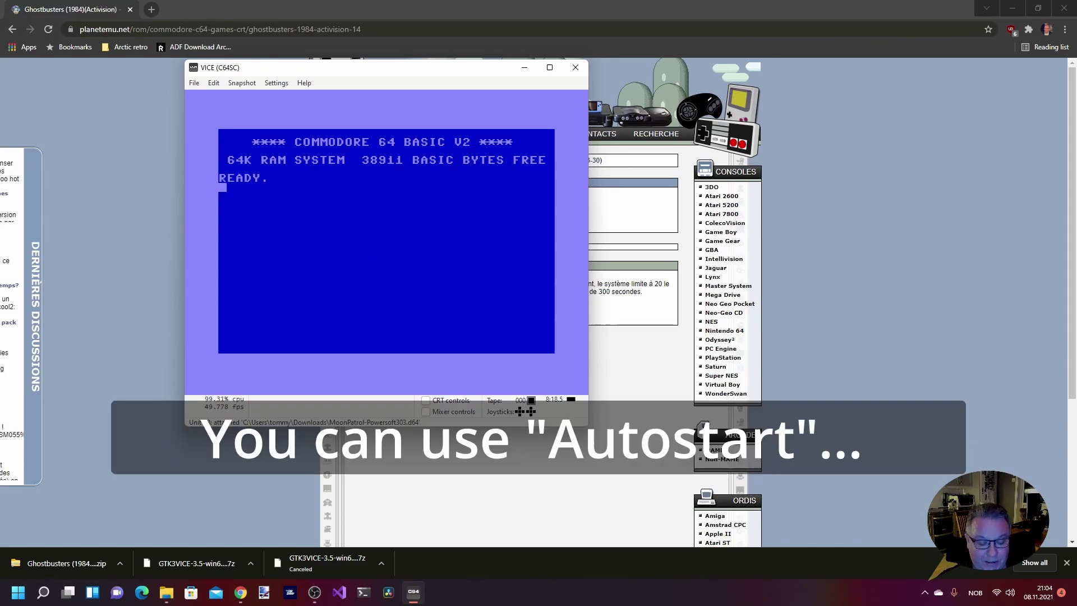
Load the disk directory from drive 8 in C64 BASIC using the abbreviated LOAD"$",8 command, and list it
{"action": "key", "text": "shift+o"}
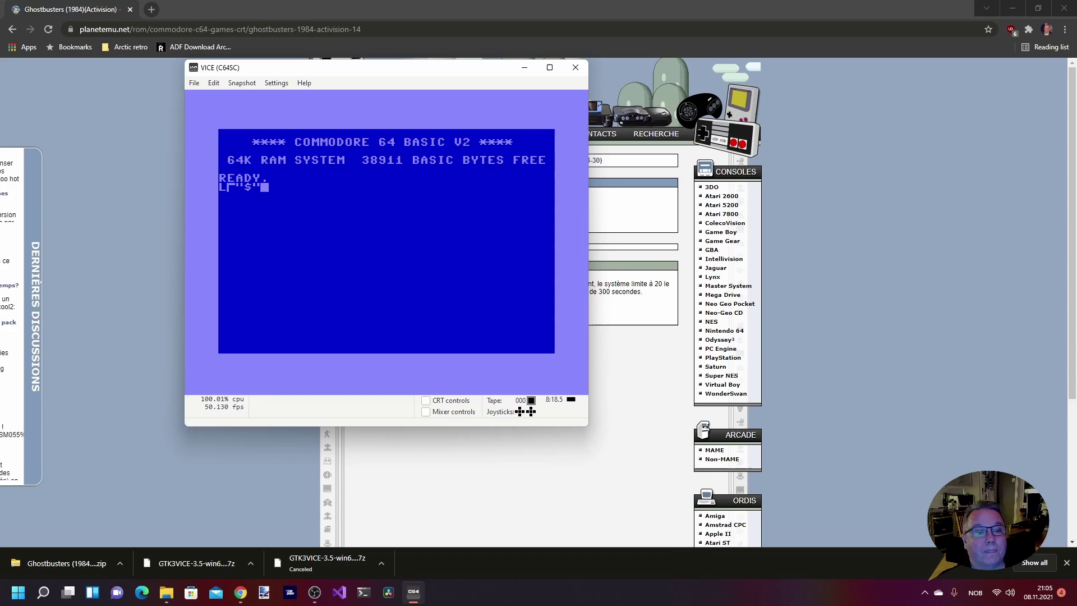
{"action": "type", "text": "\"$\",8"}
{"action": "key", "text": "Return"}
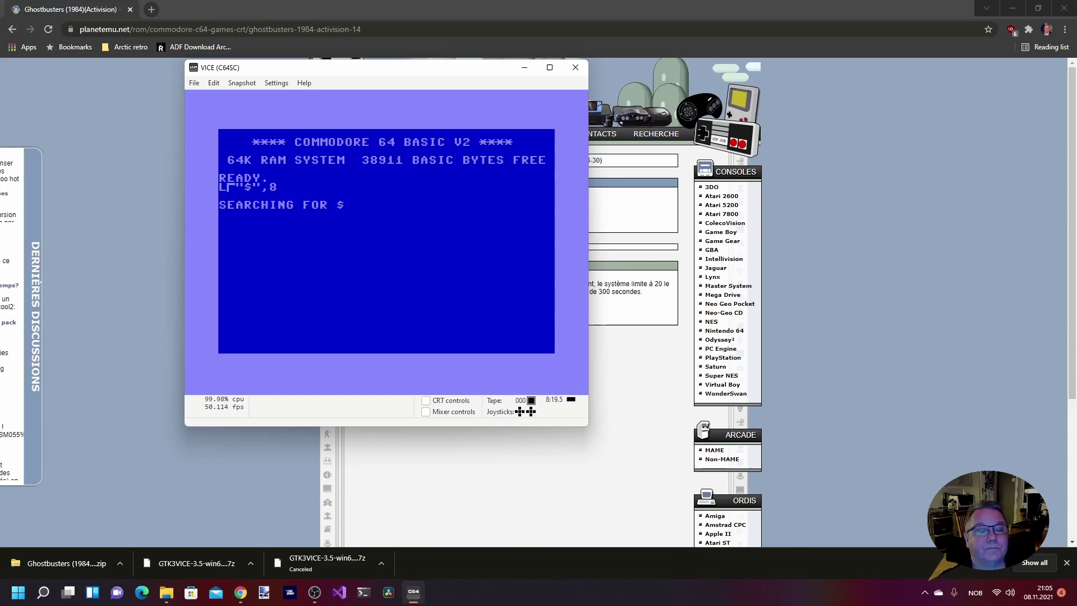
{"action": "type", "text": "LIST"}
{"action": "key", "text": "Return"}
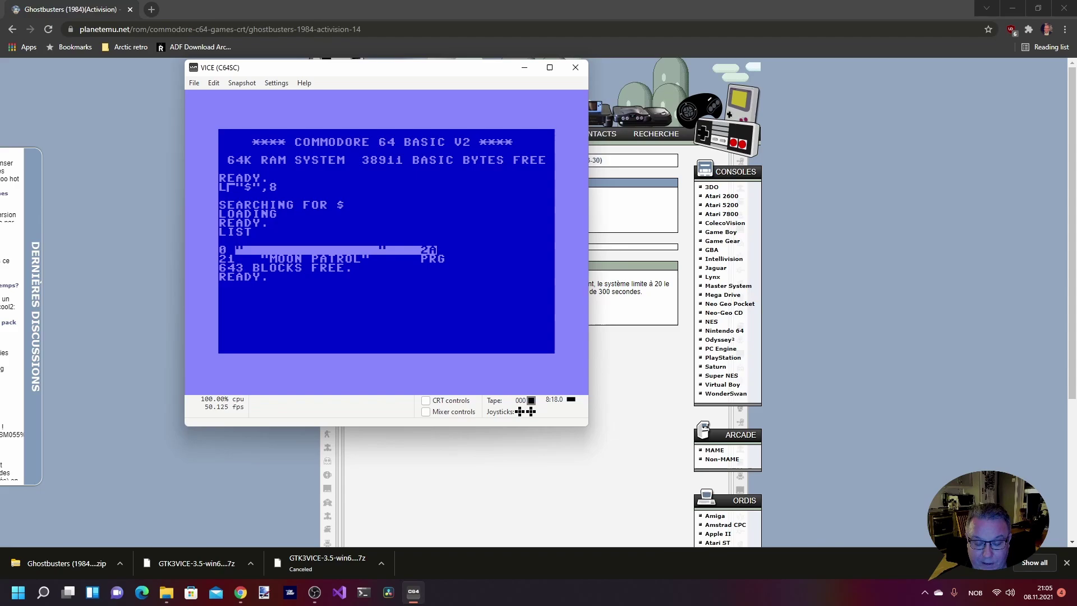
Turn the "MOON PATROL" directory line into an abbreviated LOAD command ending in ,8,1 and execute it
{"action": "key", "text": "Right"}
{"action": "key", "text": "Right"}
{"action": "key", "text": "Right"}
{"action": "key", "text": "Right"}
{"action": "key", "text": "Right"}
{"action": "key", "text": "Right"}
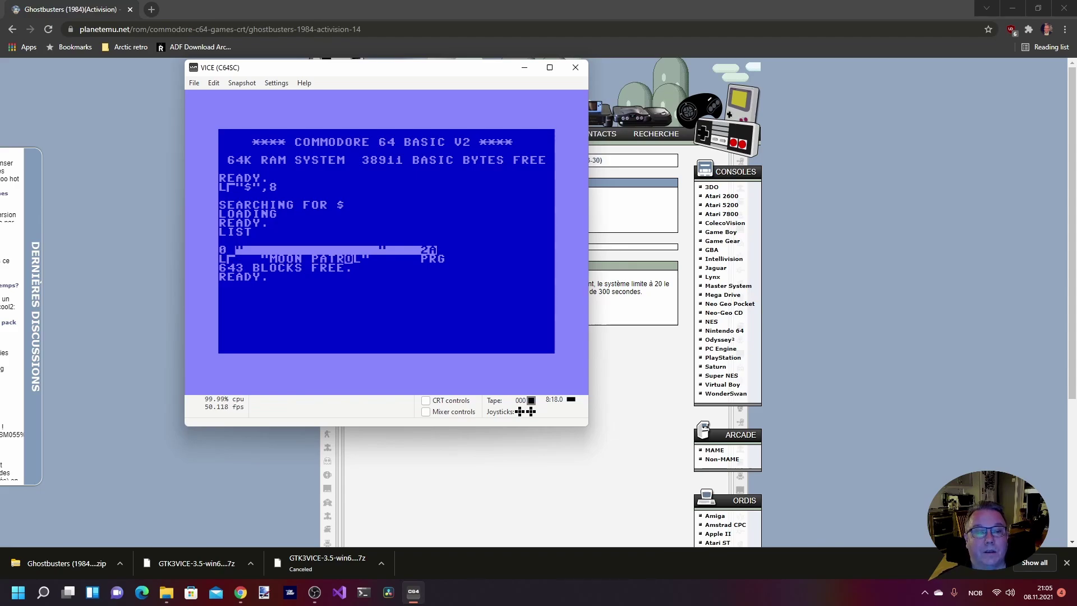
{"action": "type", "text": ",8,1"}
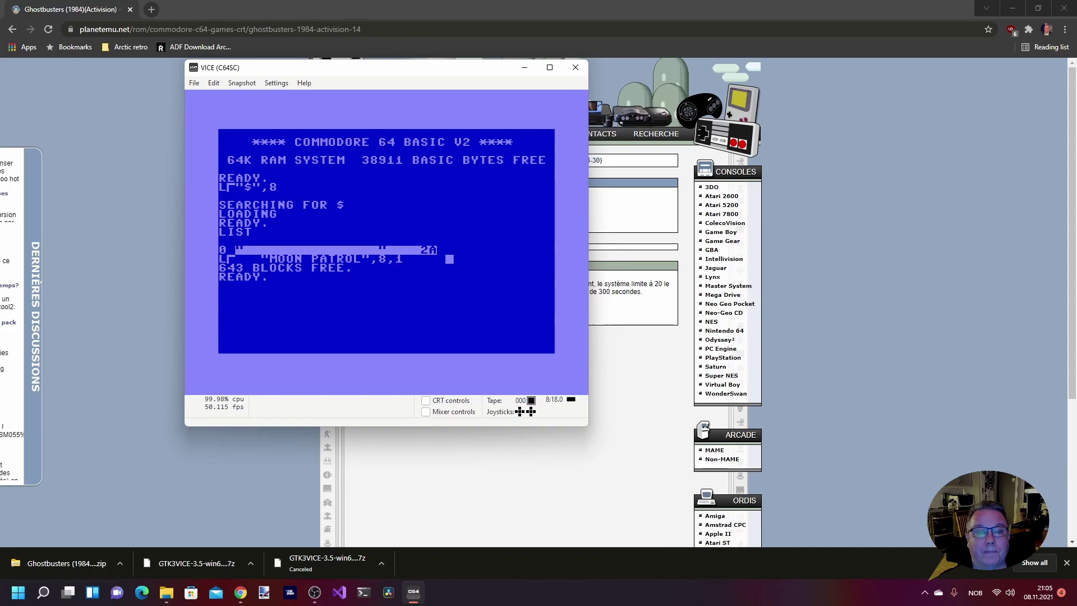
{"action": "key", "text": "Return"}
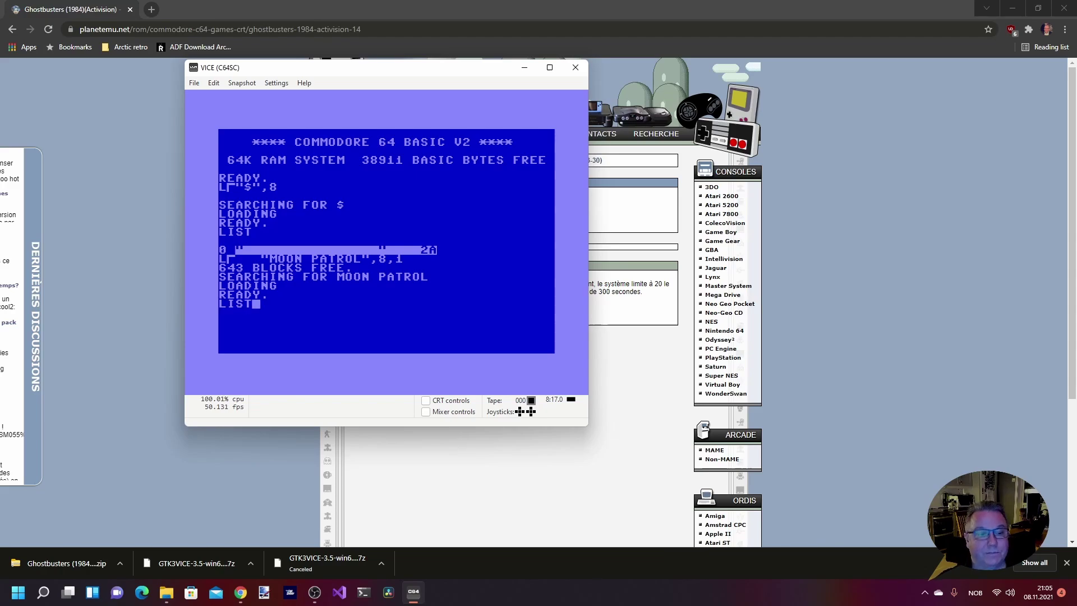
List the loaded Moon Patrol BASIC program and run it, toggling the emulator's full-screen display
{"action": "key", "text": "Return"}
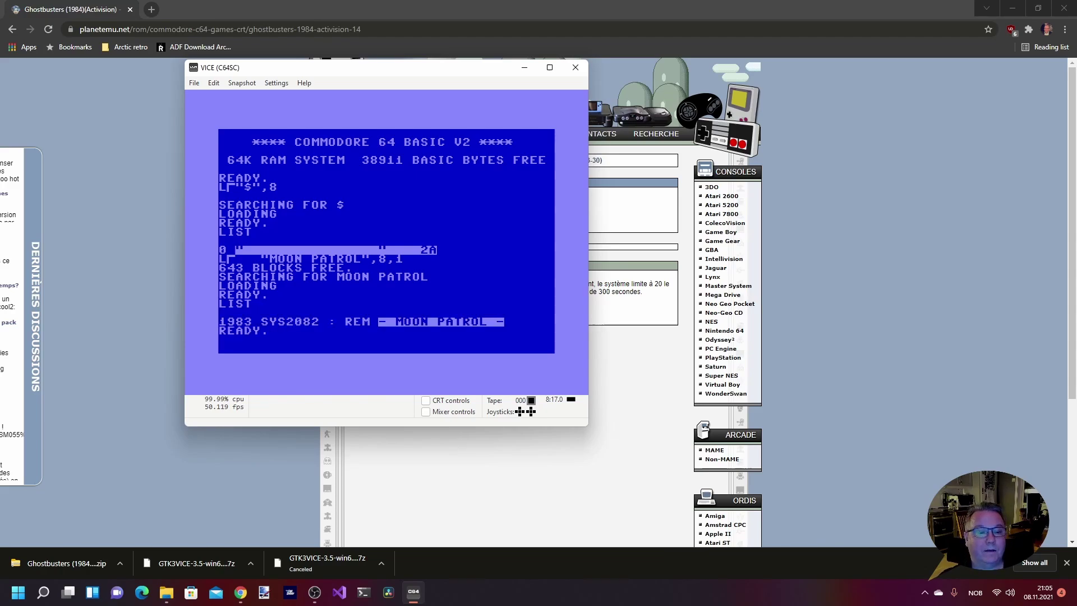
{"action": "key", "text": "Return"}
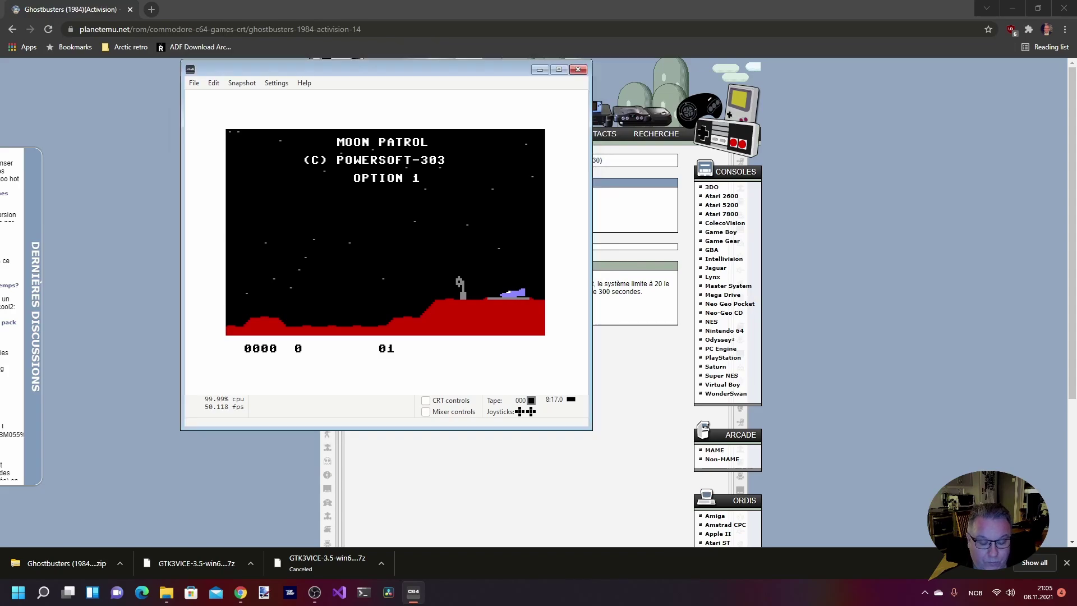
{"action": "key", "text": "alt+d"}
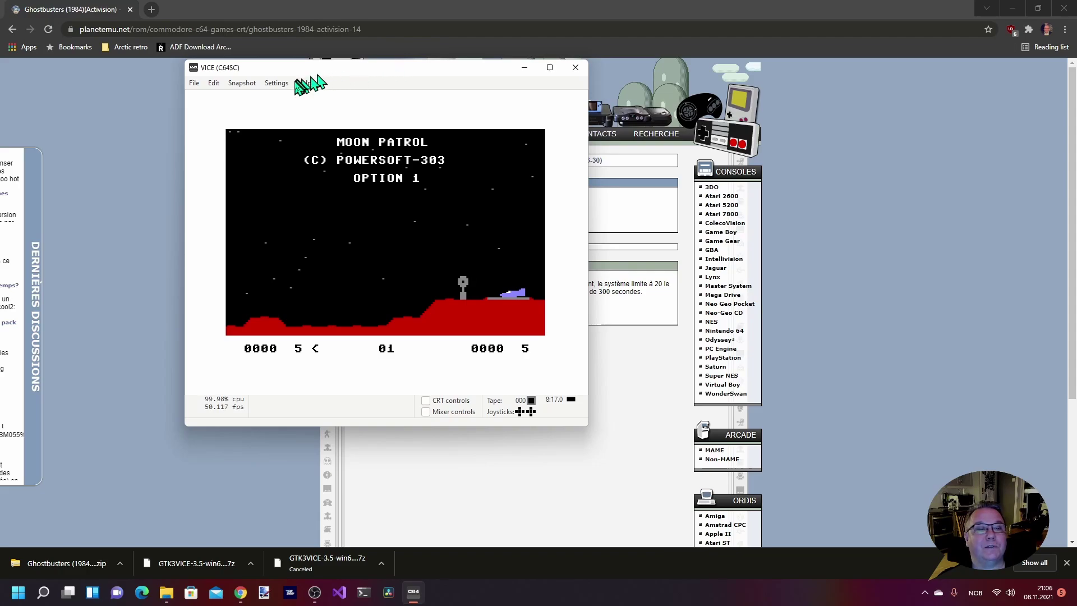
Examine the emulator's keyboard, joystick and control port settings, including the device types offered for control port 1
{"action": "left_click", "coordinate": [277, 84]}
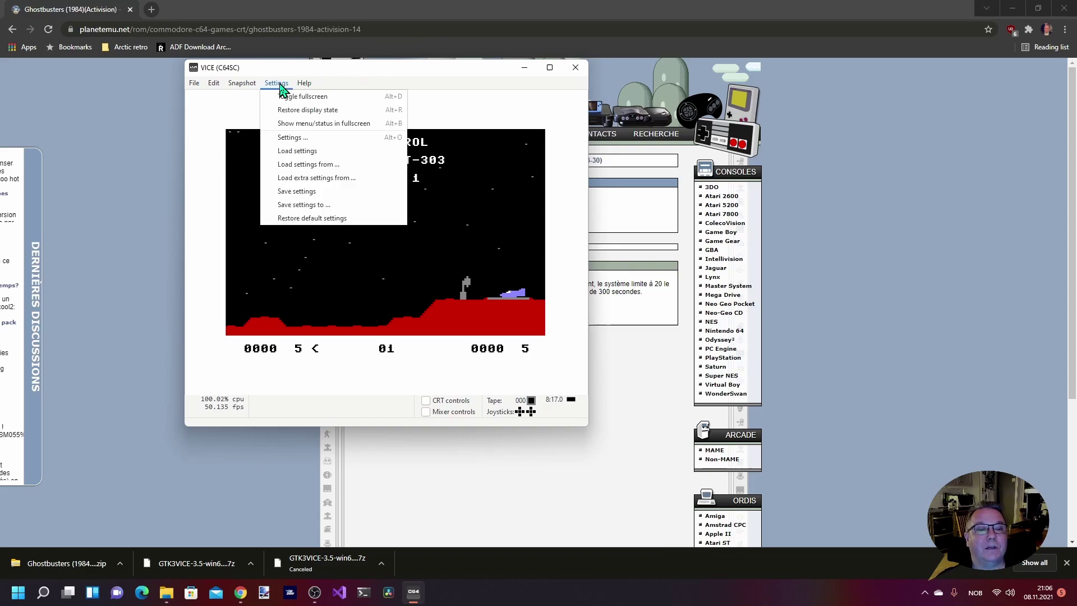
{"action": "left_click", "coordinate": [305, 138]}
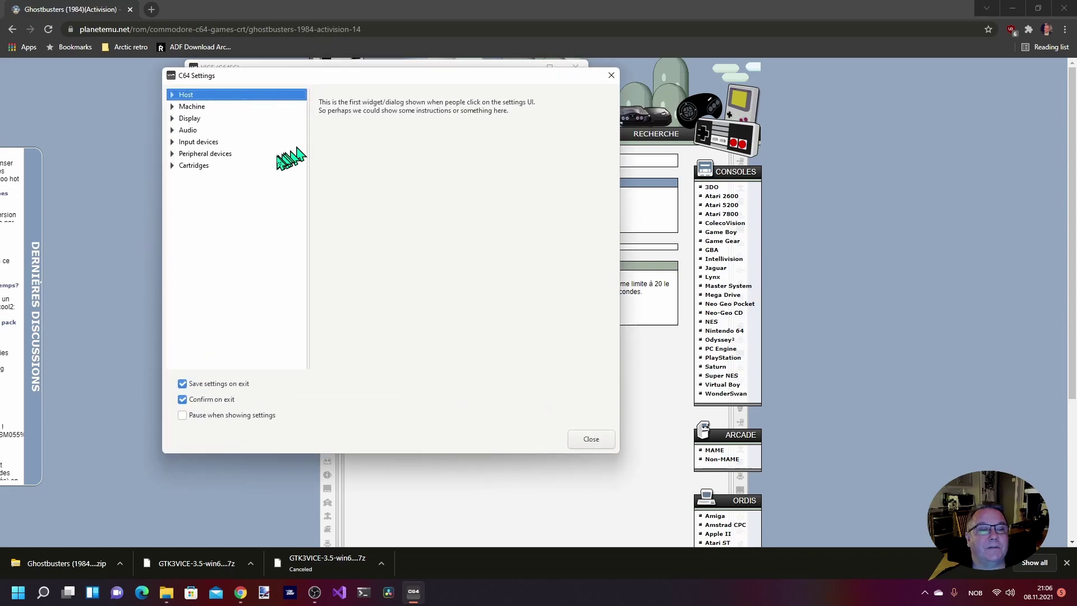
{"action": "left_click", "coordinate": [172, 142]}
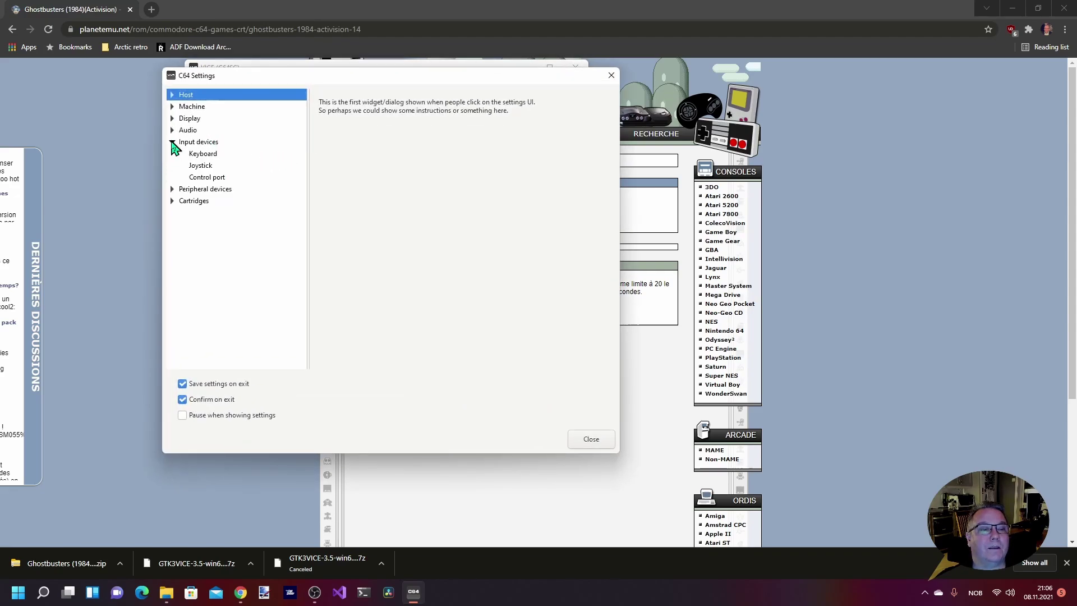
{"action": "left_click", "coordinate": [209, 156]}
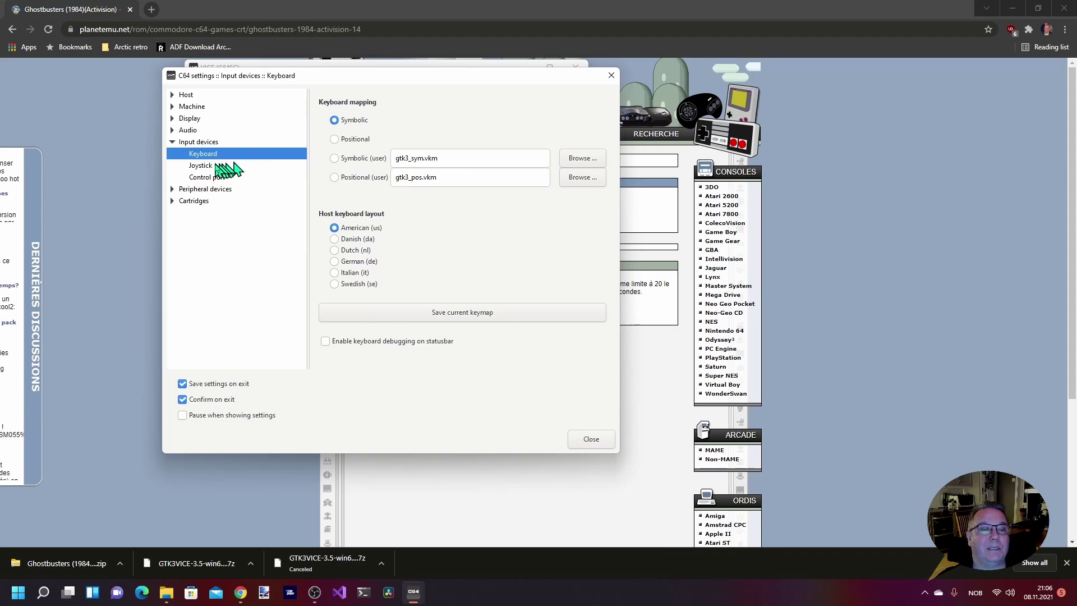
{"action": "left_click", "coordinate": [203, 168]}
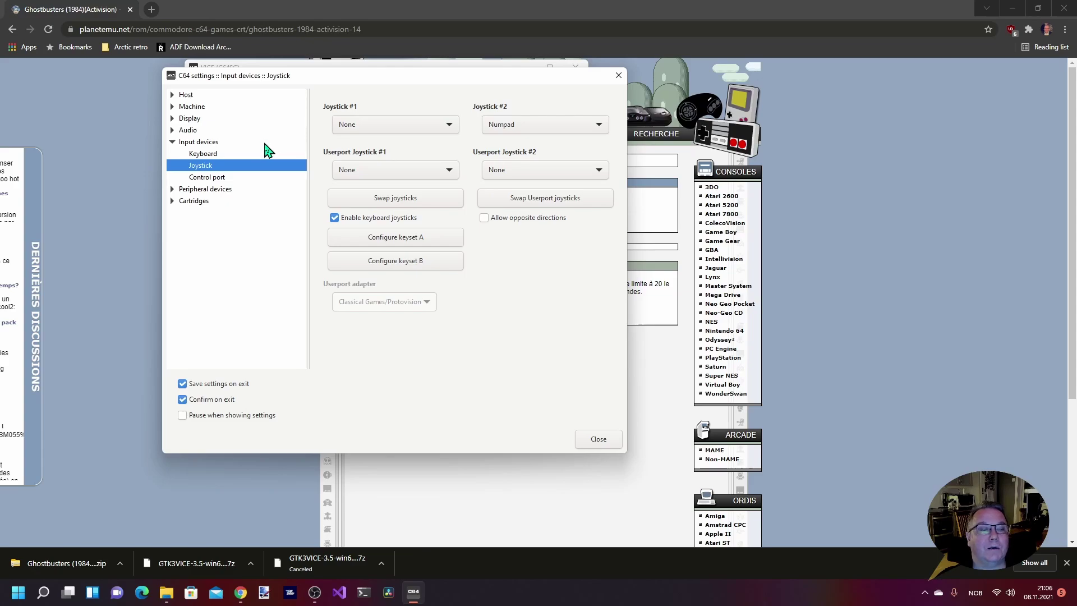
{"action": "left_click", "coordinate": [219, 179]}
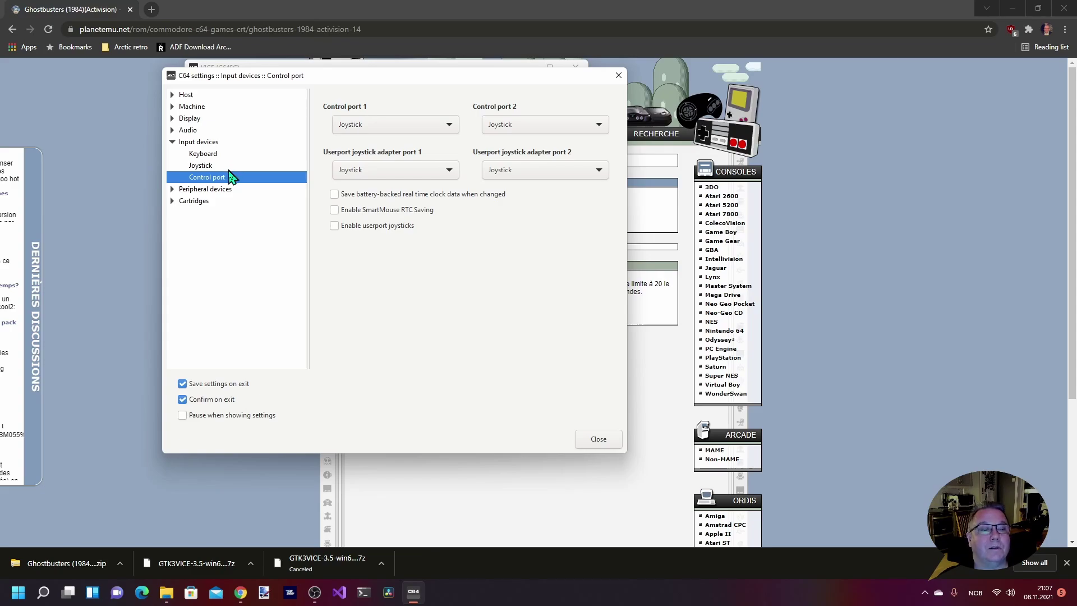
{"action": "left_click", "coordinate": [450, 126]}
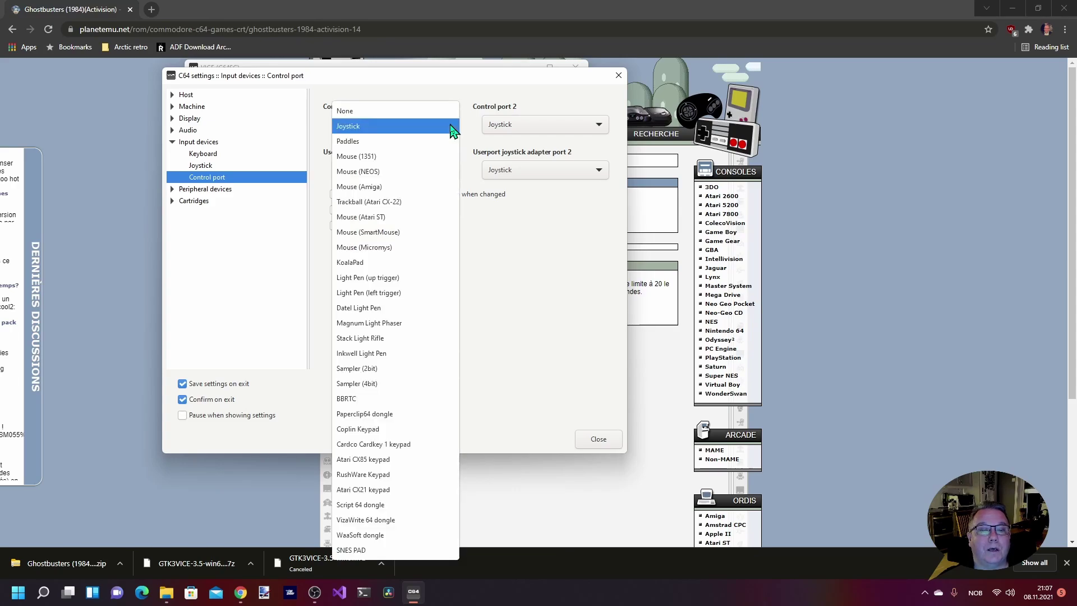
{"action": "left_click", "coordinate": [451, 126]}
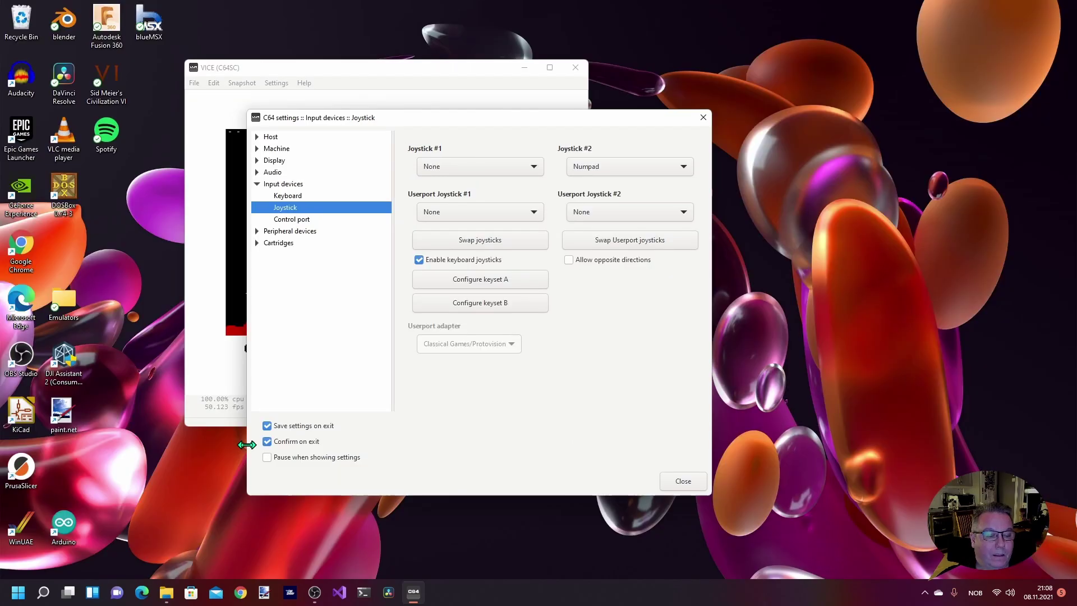
Search Windows for "game cont", check the installed USB game controllers, and close the controller list
{"action": "left_click", "coordinate": [43, 592]}
{"action": "type", "text": "game cont"}
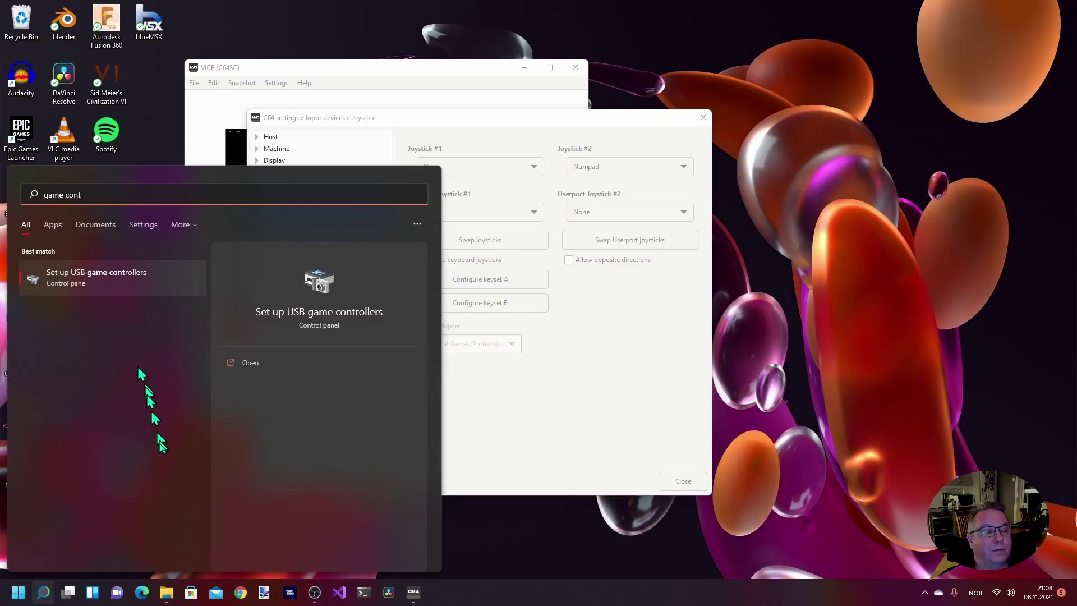
{"action": "left_click", "coordinate": [113, 278]}
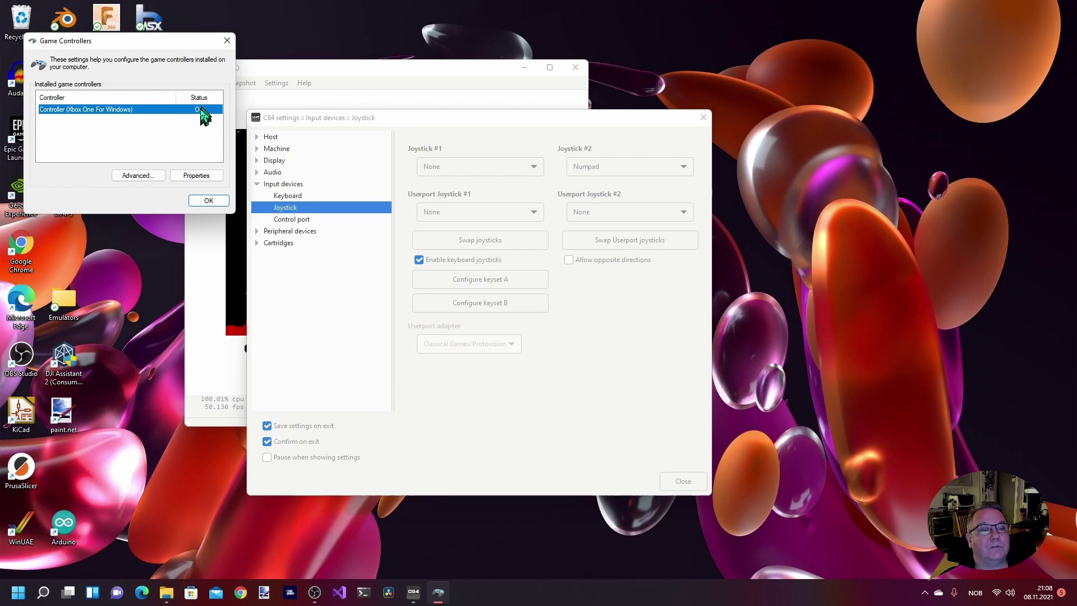
{"action": "left_click", "coordinate": [210, 200]}
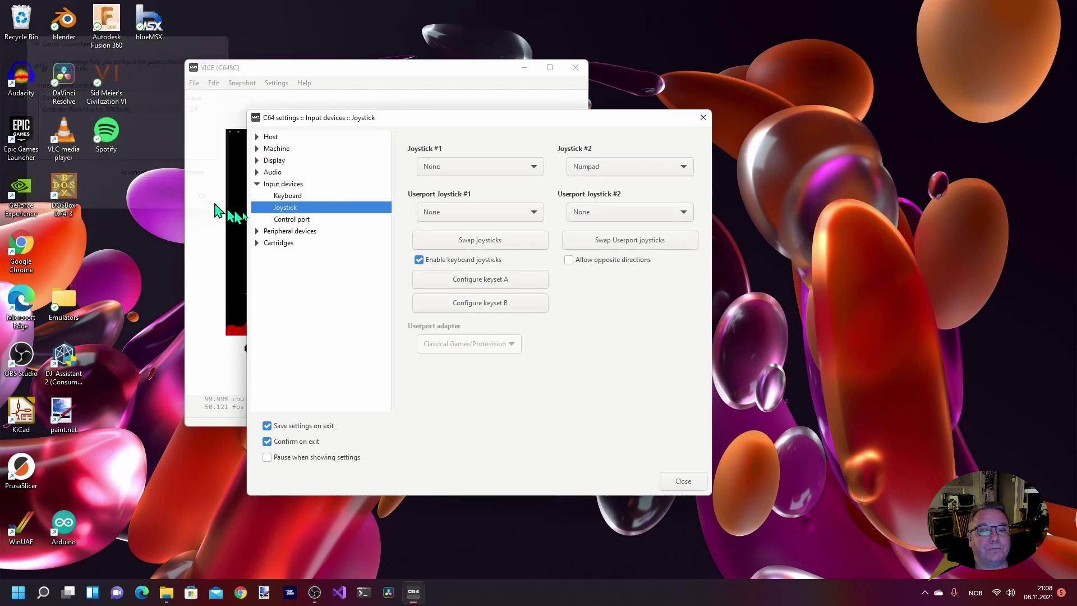
Assign Controller (Xbox One For Windows) to Joystick #1 and close the emulator settings
{"action": "left_click", "coordinate": [535, 168]}
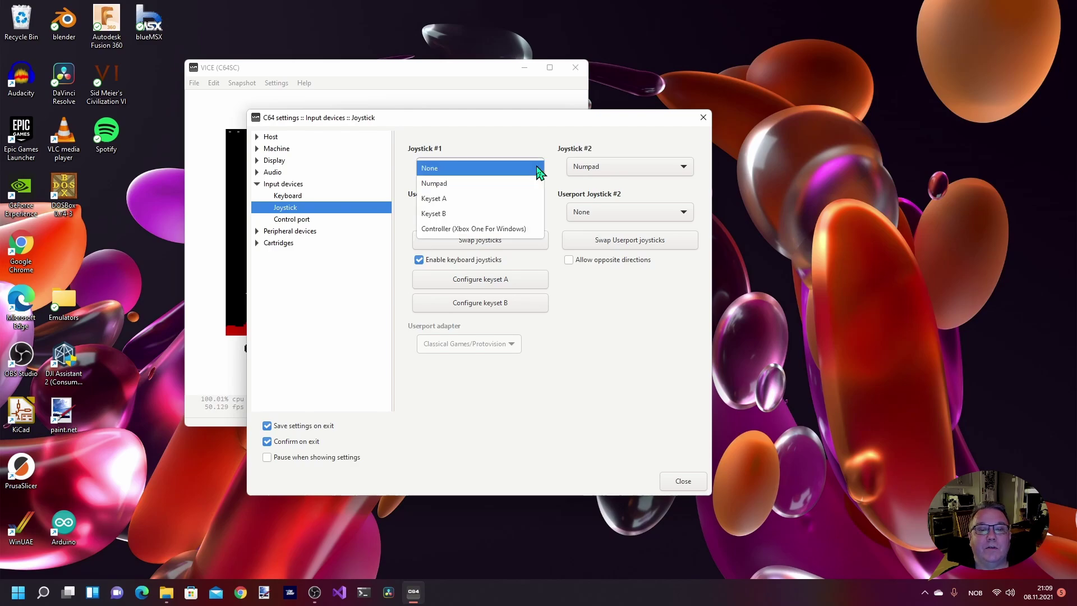
{"action": "left_click", "coordinate": [477, 230]}
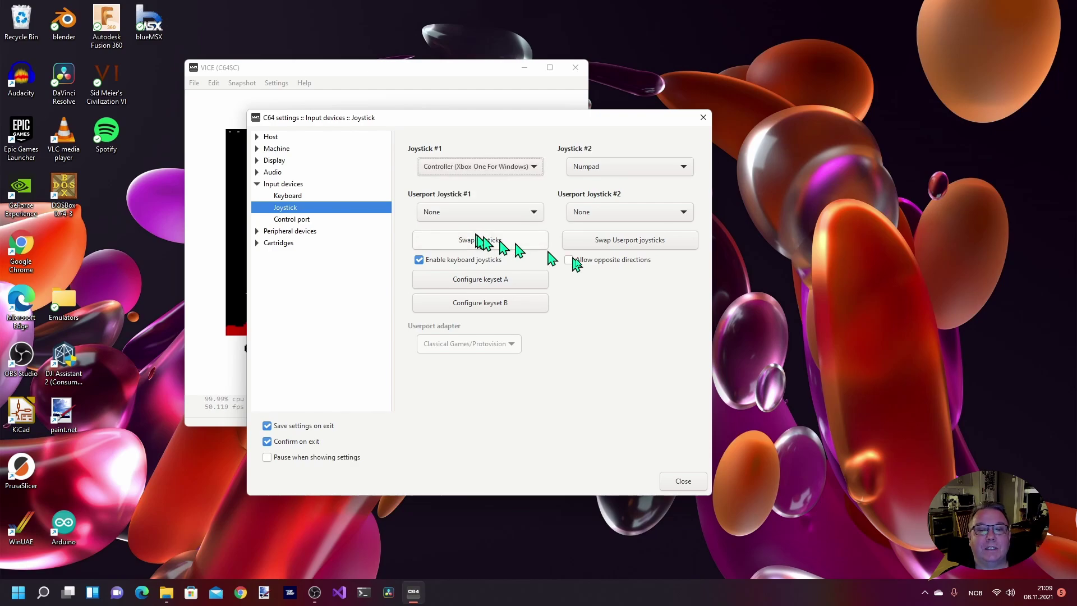
{"action": "left_click", "coordinate": [672, 481]}
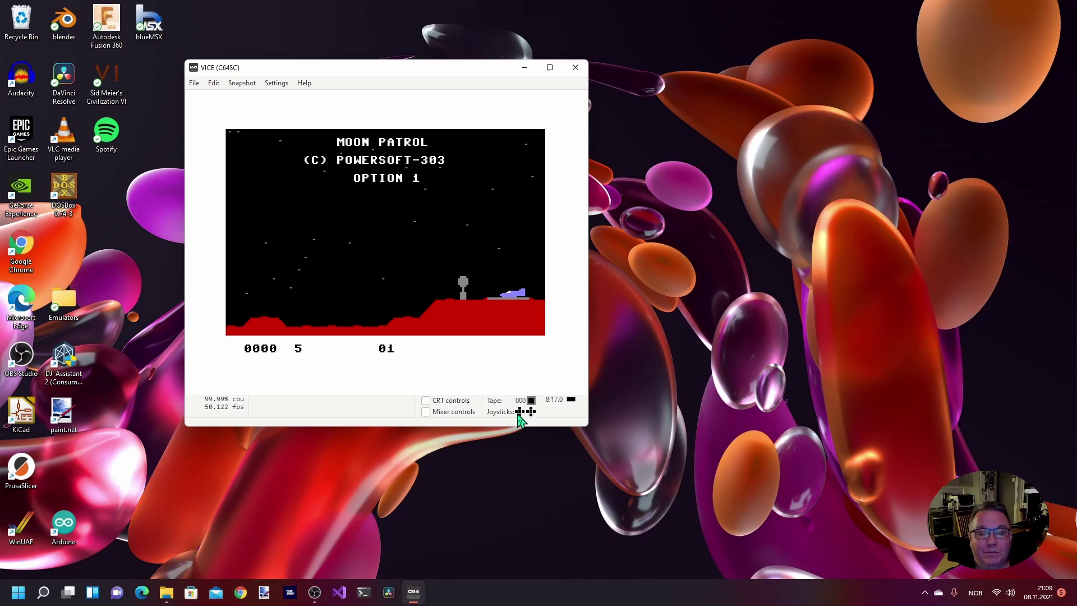
Set Joystick #1 to None and Joystick #2 to Controller (Xbox One For Windows) in the joystick settings, and close them
{"action": "left_click", "coordinate": [271, 84]}
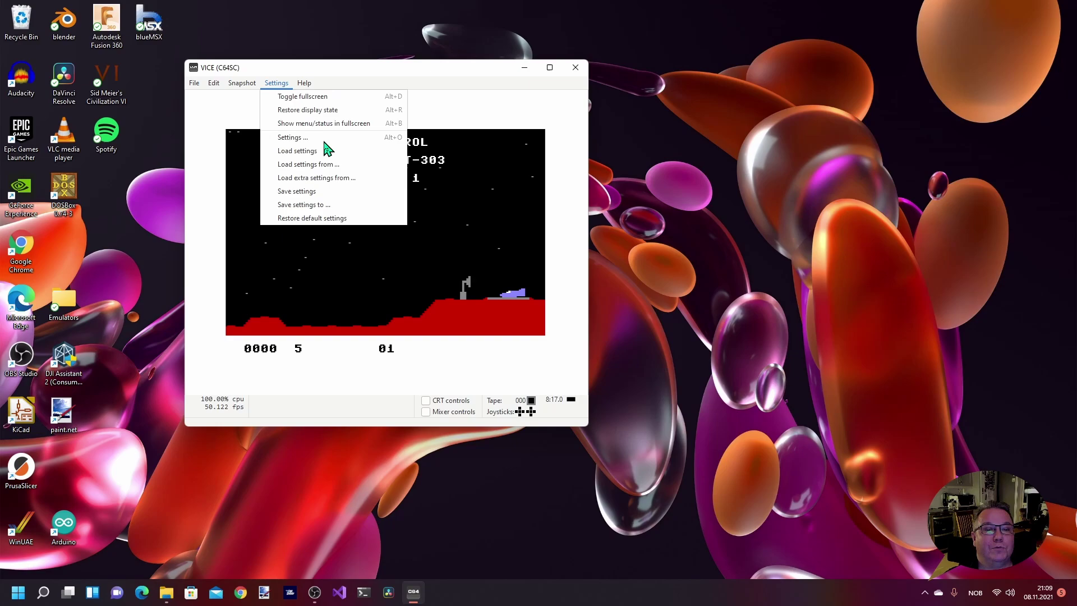
{"action": "left_click", "coordinate": [296, 142]}
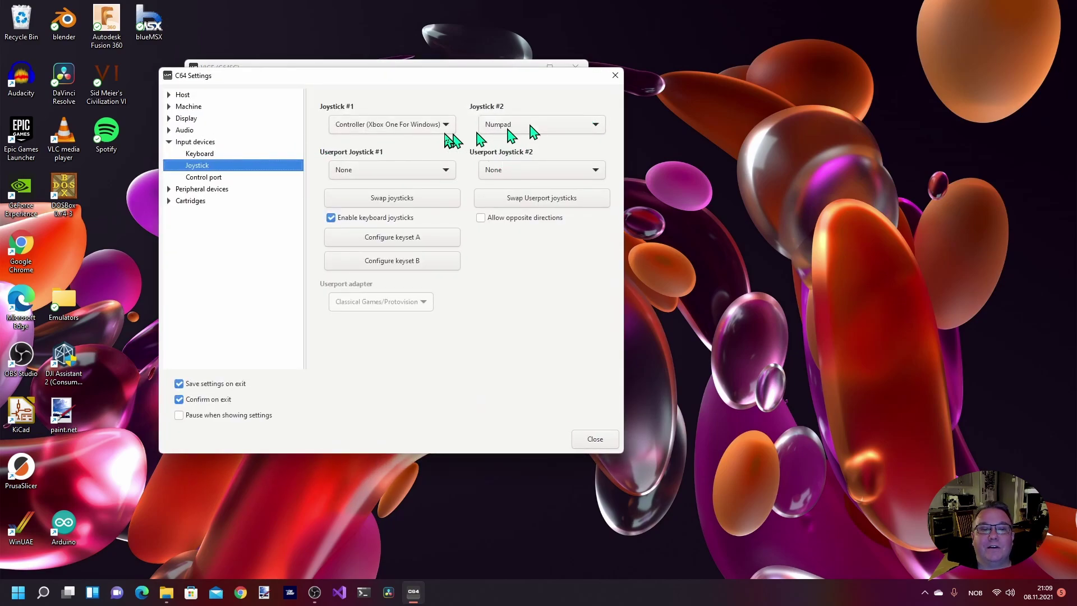
{"action": "left_click", "coordinate": [447, 129]}
{"action": "left_click", "coordinate": [350, 65]}
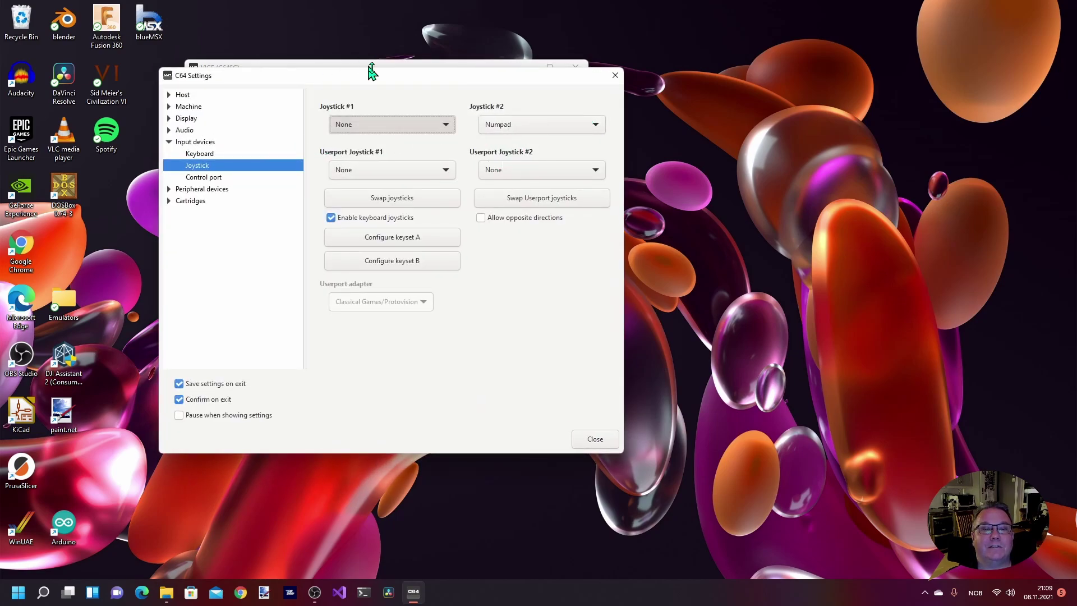
{"action": "left_click", "coordinate": [592, 131]}
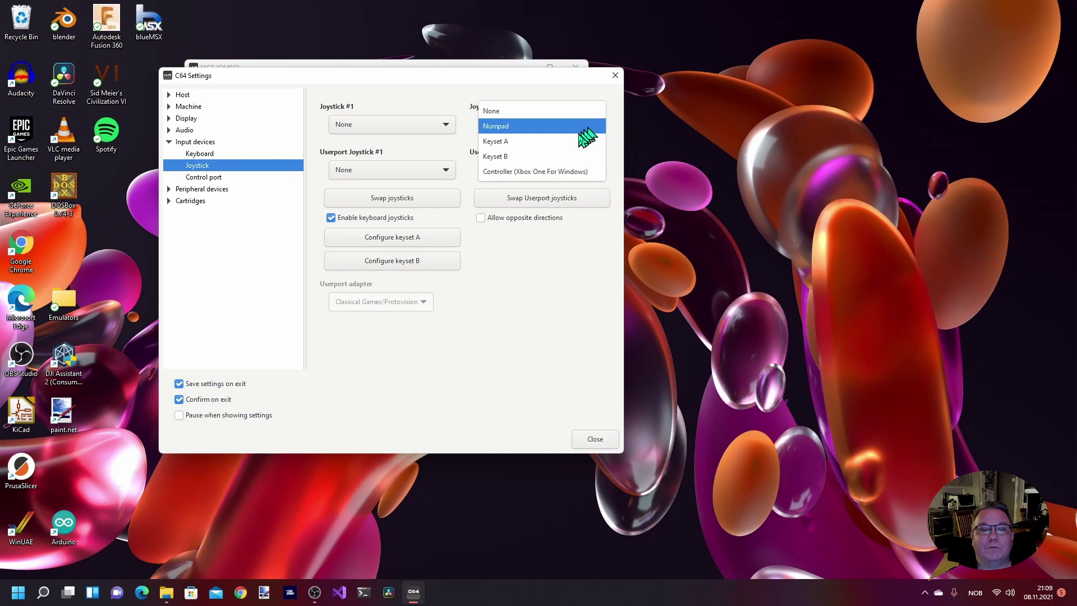
{"action": "left_click", "coordinate": [552, 171]}
{"action": "left_click", "coordinate": [597, 440]}
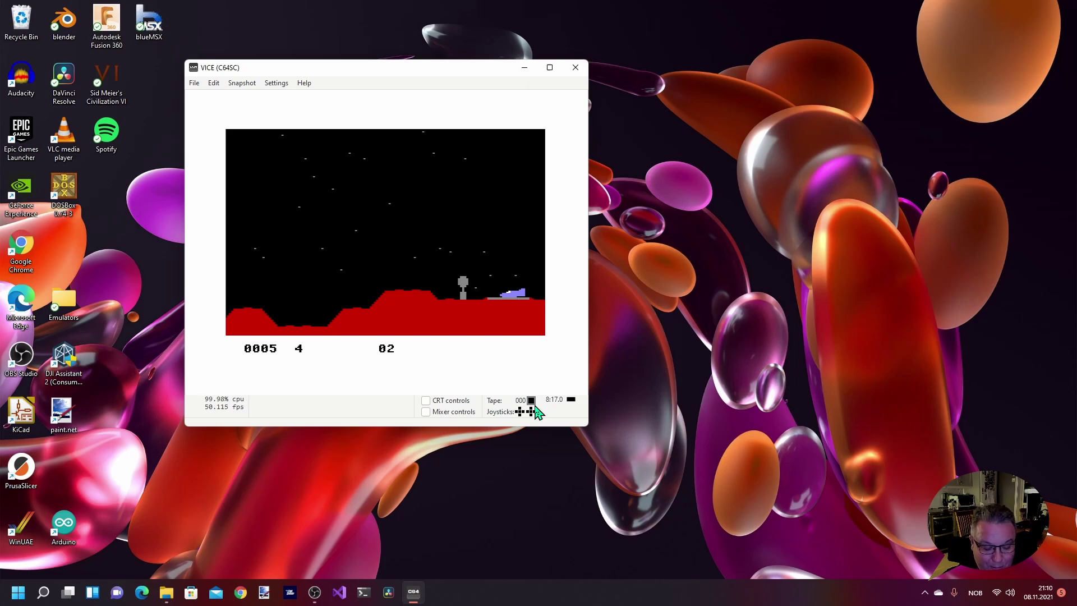
Switch the emulator to full screen and play Moon Patrol
{"action": "key", "text": "alt+d"}
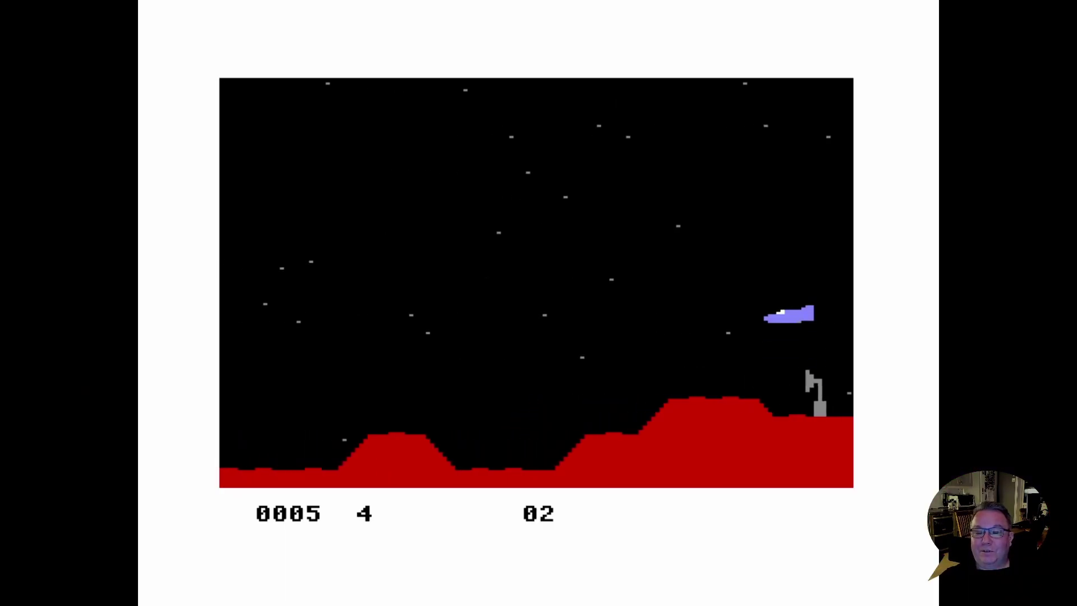
{"action": "key", "text": "ctrl"}
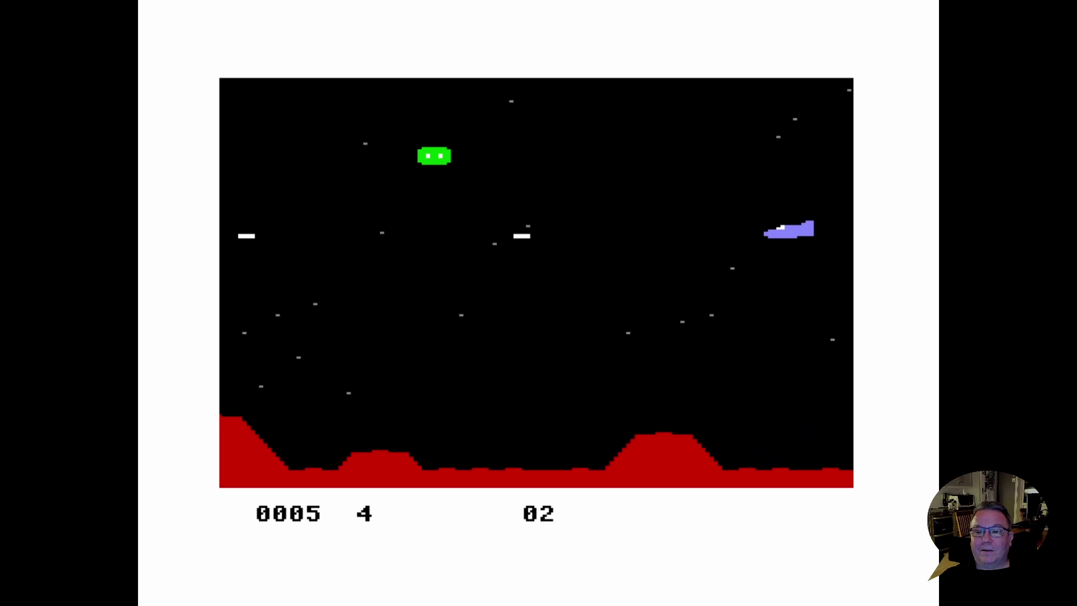
Fly the ship up and down over the red terrain while shooting at the green aliens
{"action": "key", "text": "Down"}
{"action": "key", "text": "Down"}
{"action": "key", "text": "ctrl"}
{"action": "key", "text": "Up"}
{"action": "key", "text": "ctrl"}
{"action": "key", "text": "ctrl"}
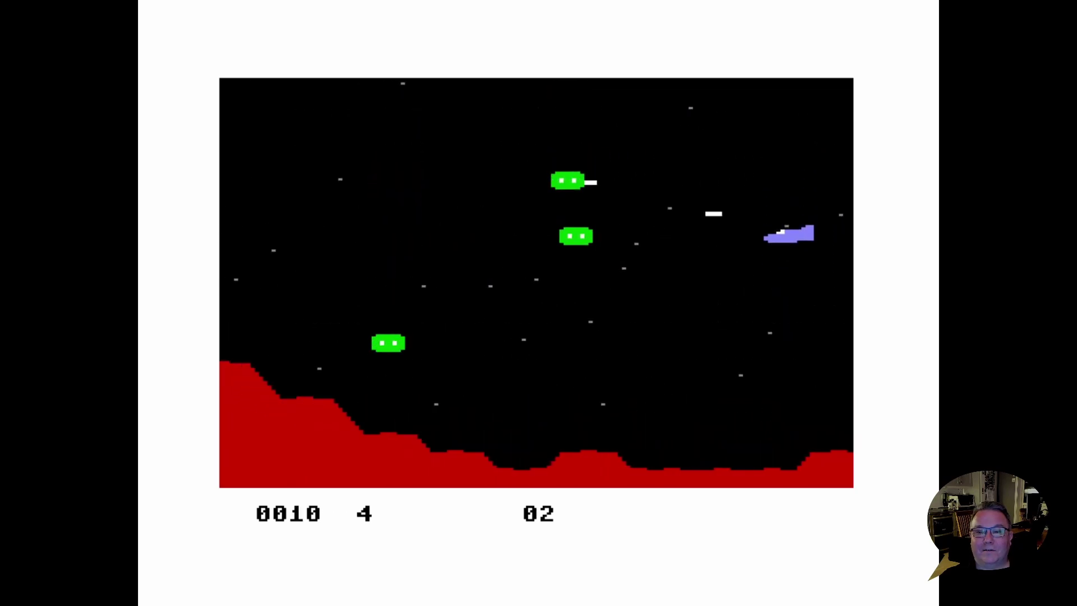
{"action": "key", "text": "Down"}
{"action": "key", "text": "ctrl"}
{"action": "key", "text": "Up"}
{"action": "key", "text": "ctrl"}
{"action": "key", "text": "Down"}
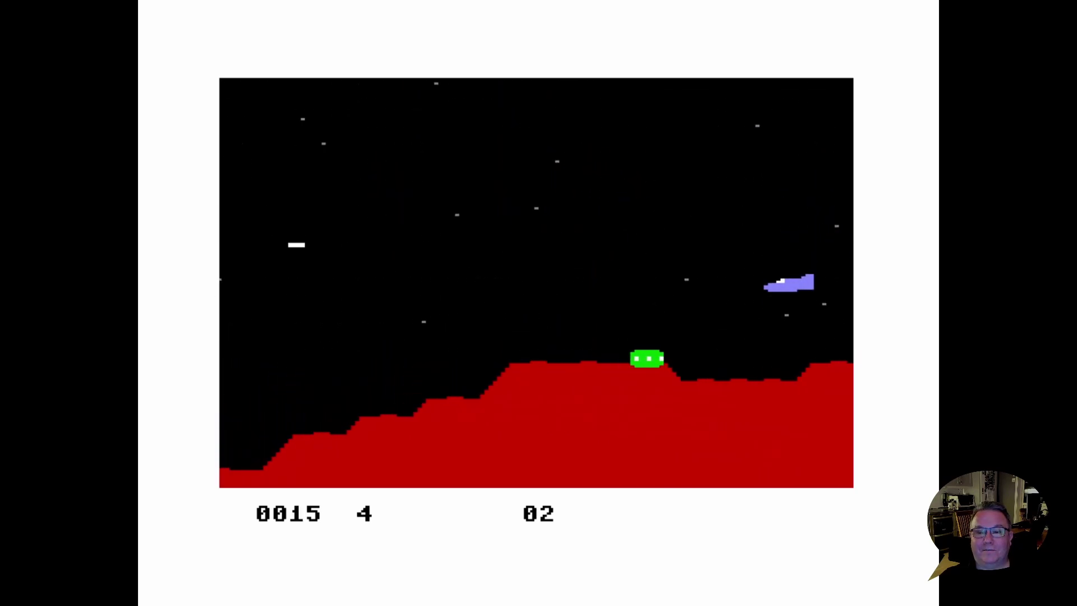
{"action": "key", "text": "ctrl"}
{"action": "key", "text": "Up"}
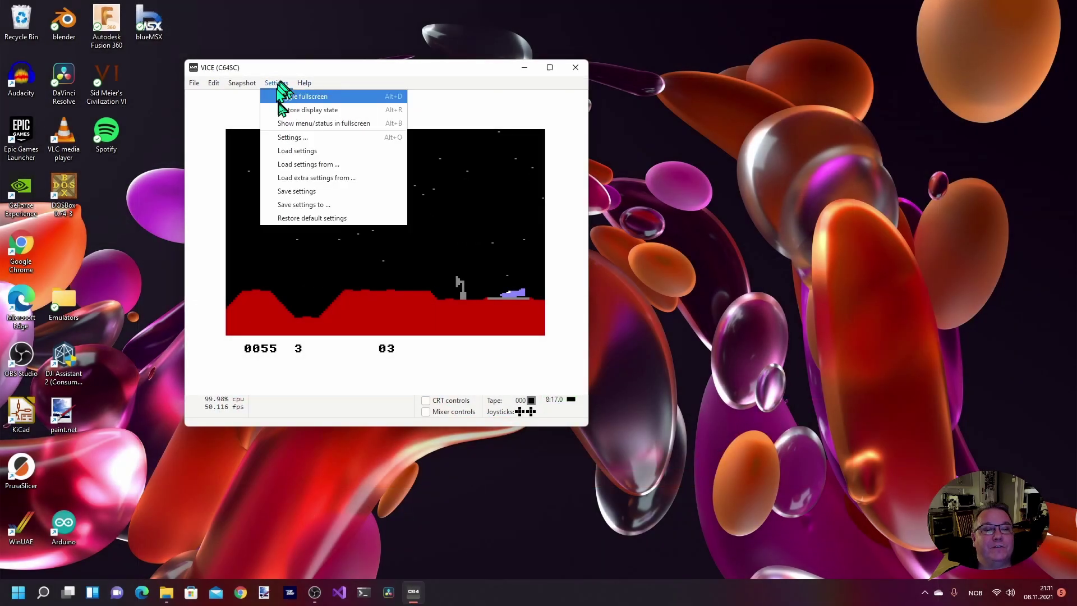
Review the display settings, set the VIC-II render filter to CRT emulation, and preview the game in full screen before returning to the window
{"action": "left_click", "coordinate": [296, 138]}
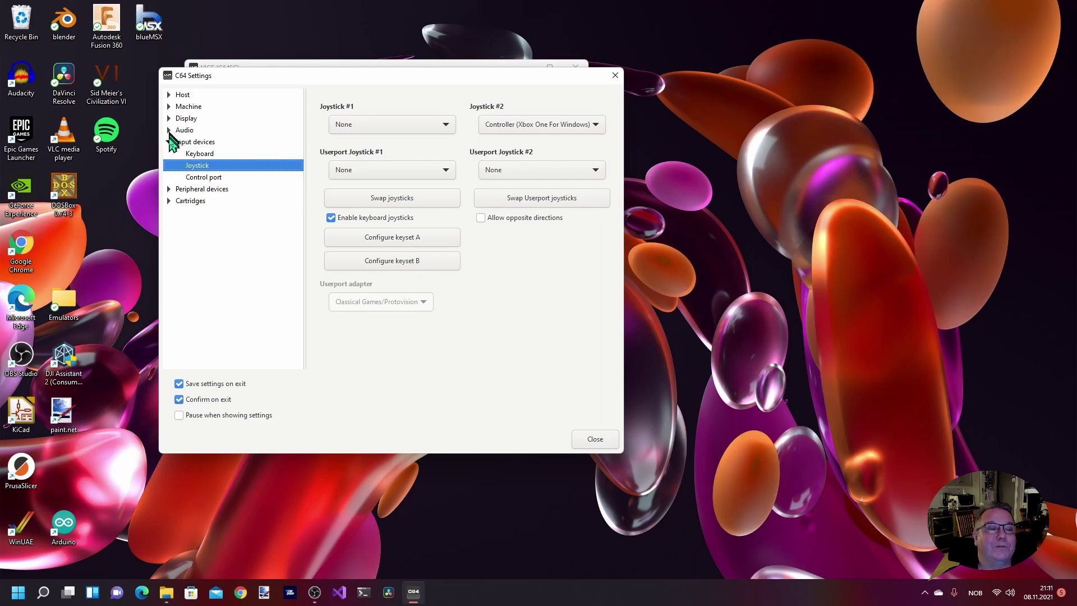
{"action": "left_click", "coordinate": [169, 118]}
{"action": "left_click", "coordinate": [205, 132]}
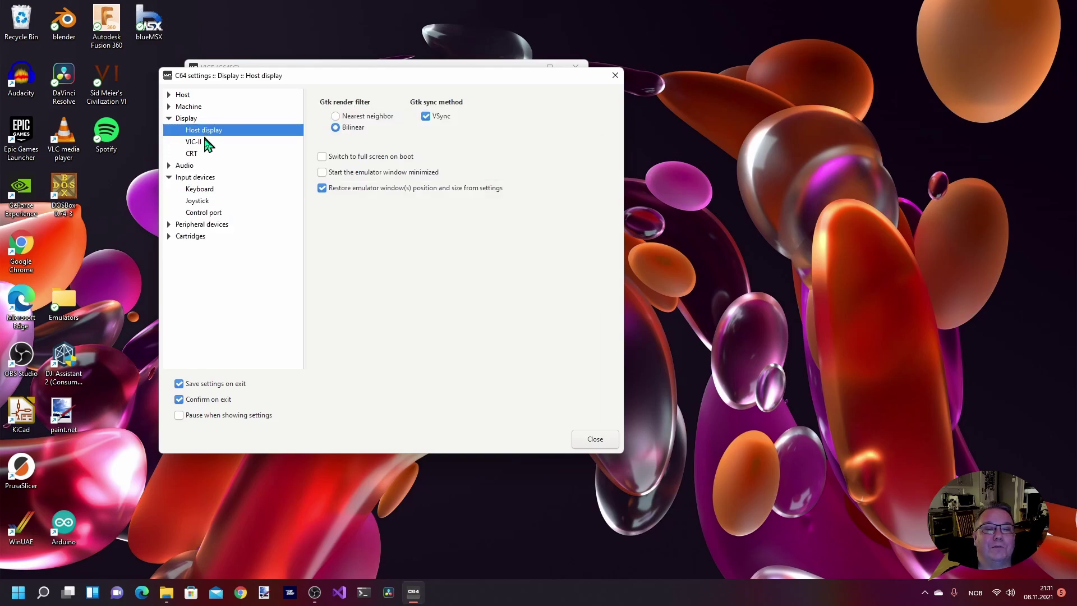
{"action": "left_click", "coordinate": [193, 155]}
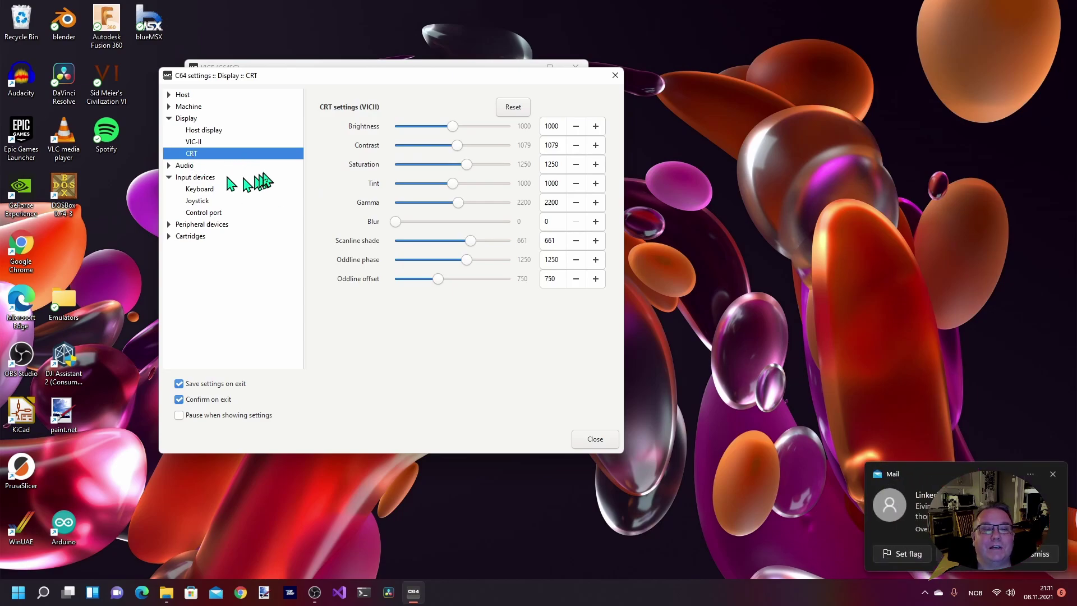
{"action": "left_click", "coordinate": [202, 133]}
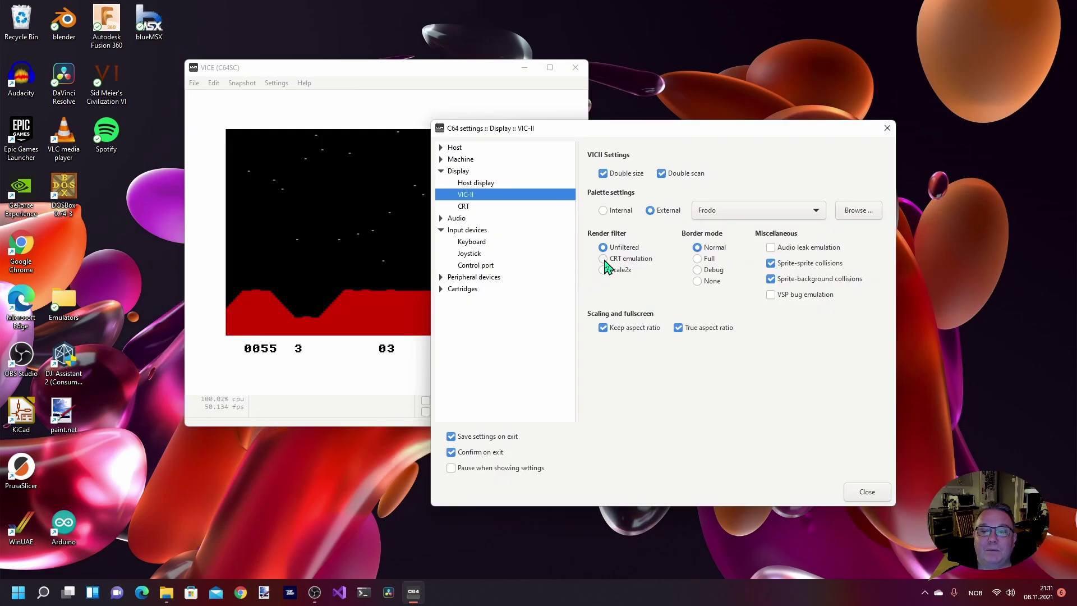
{"action": "left_click", "coordinate": [603, 259]}
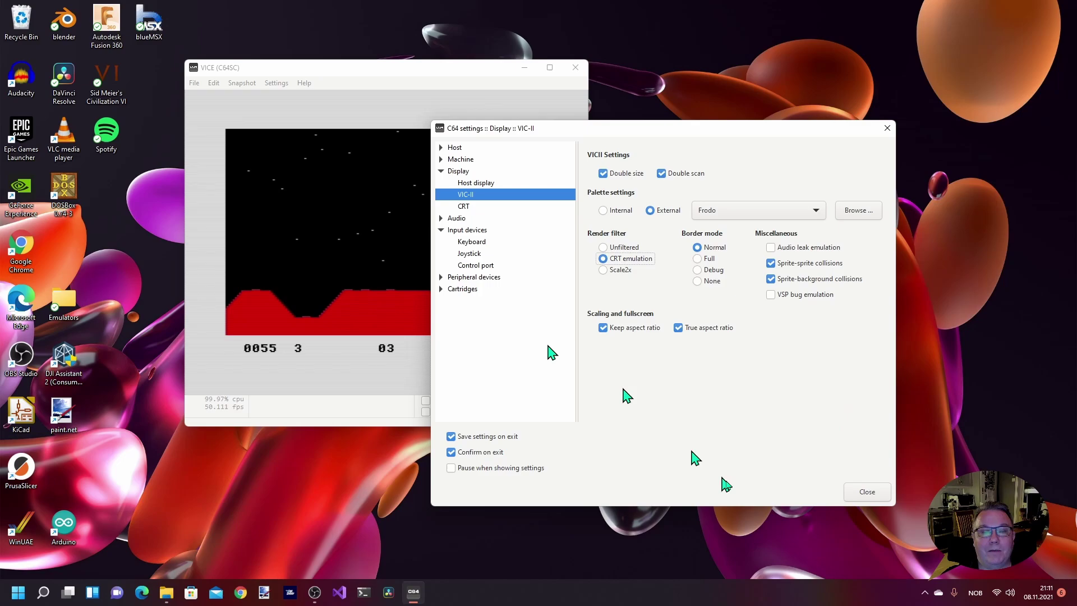
{"action": "left_click", "coordinate": [866, 491]}
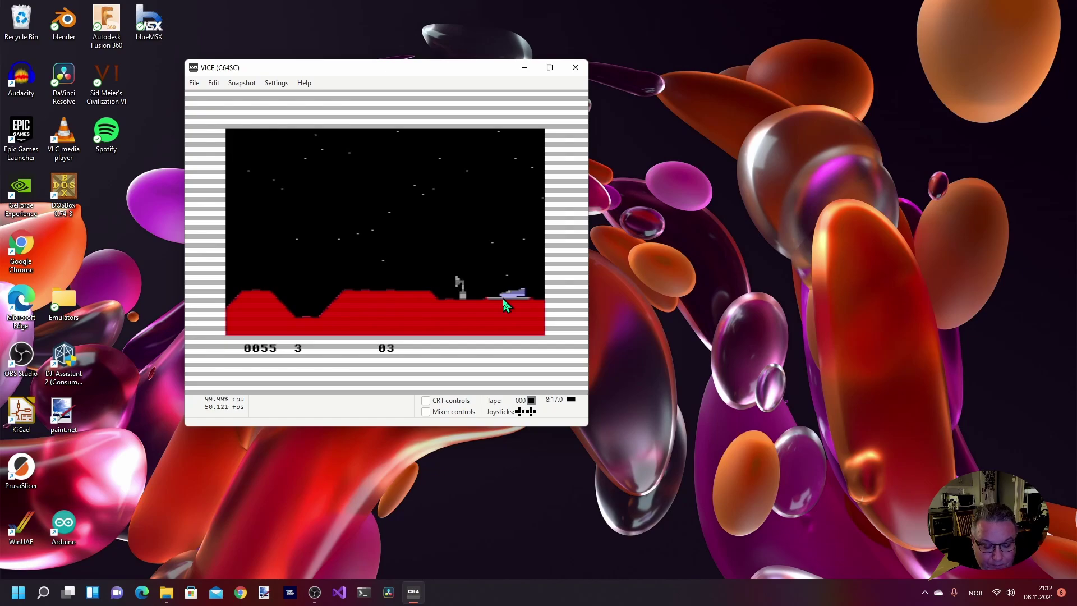
{"action": "key", "text": "alt+d"}
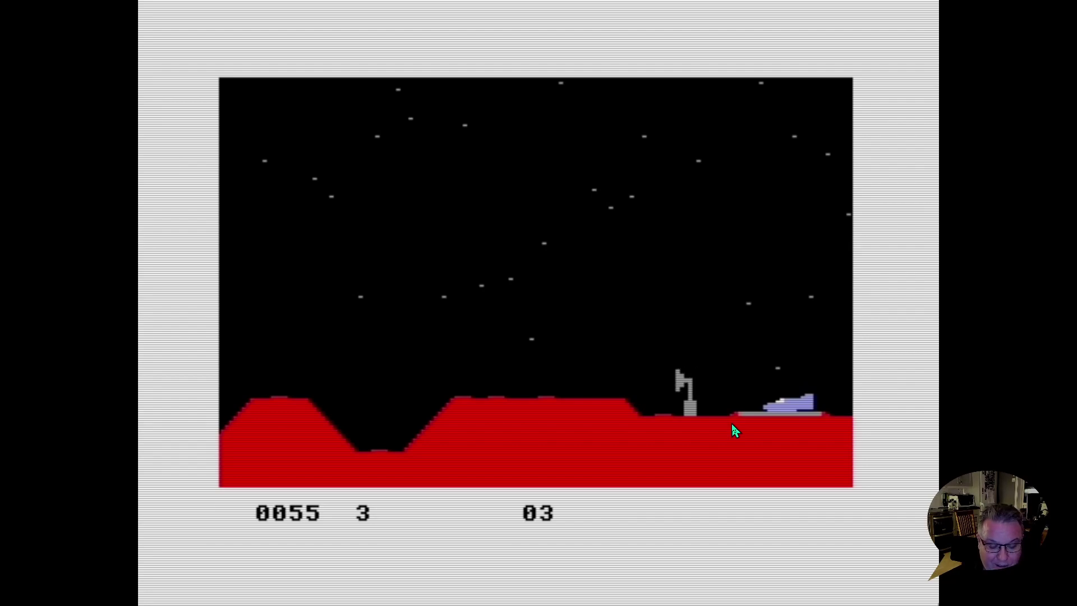
{"action": "key", "text": "alt+d"}
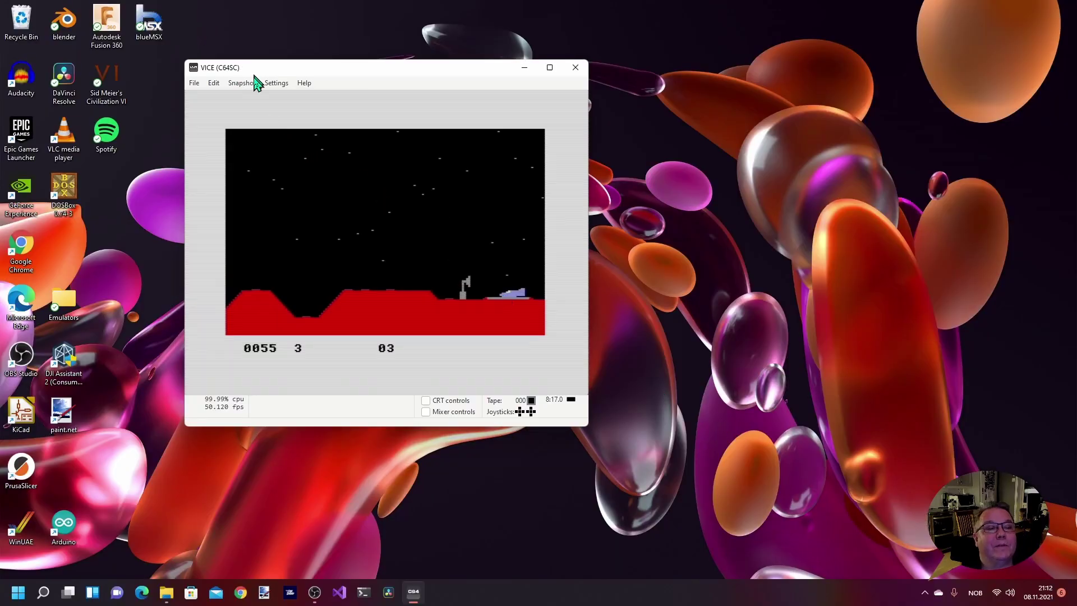
Set the VIC-II render filter back to Unfiltered and close the emulator settings
{"action": "left_click", "coordinate": [272, 85]}
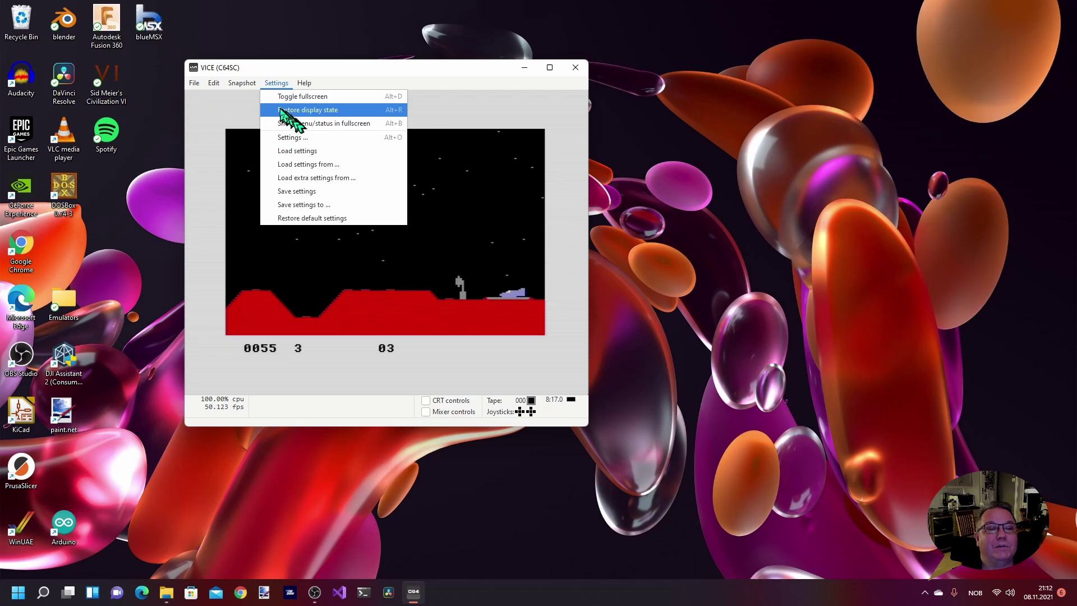
{"action": "left_click", "coordinate": [313, 137]}
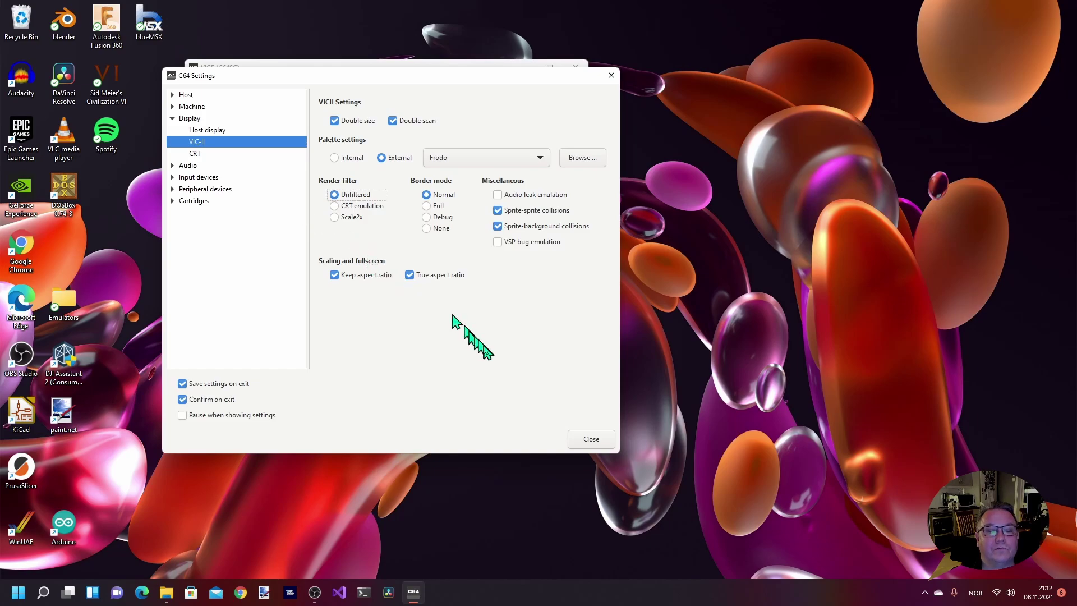
{"action": "left_click", "coordinate": [592, 439]}
Attach the Ghostbusters (1984) cartridge image from the Downloads folder and start the game from its title screen
{"action": "left_click", "coordinate": [194, 83]}
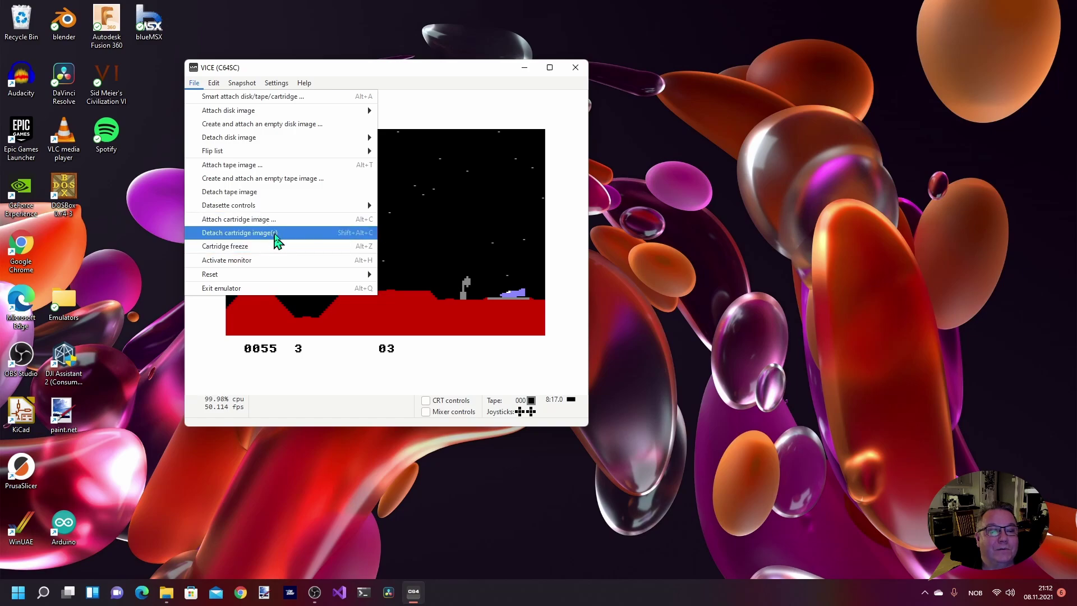
{"action": "left_click", "coordinate": [272, 219]}
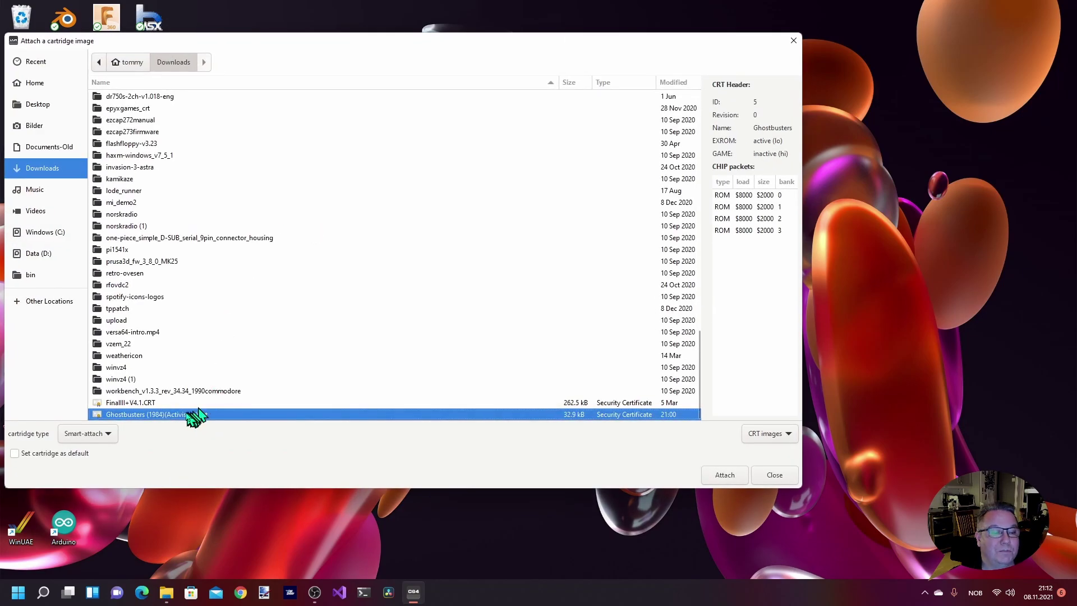
{"action": "left_click", "coordinate": [728, 474]}
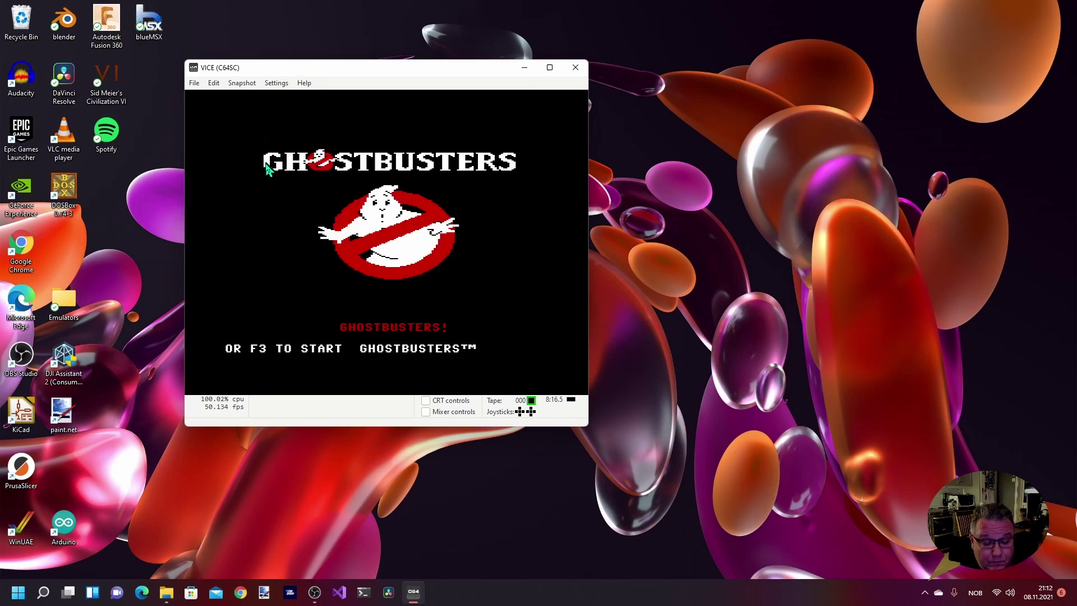
{"action": "key", "text": "F3"}
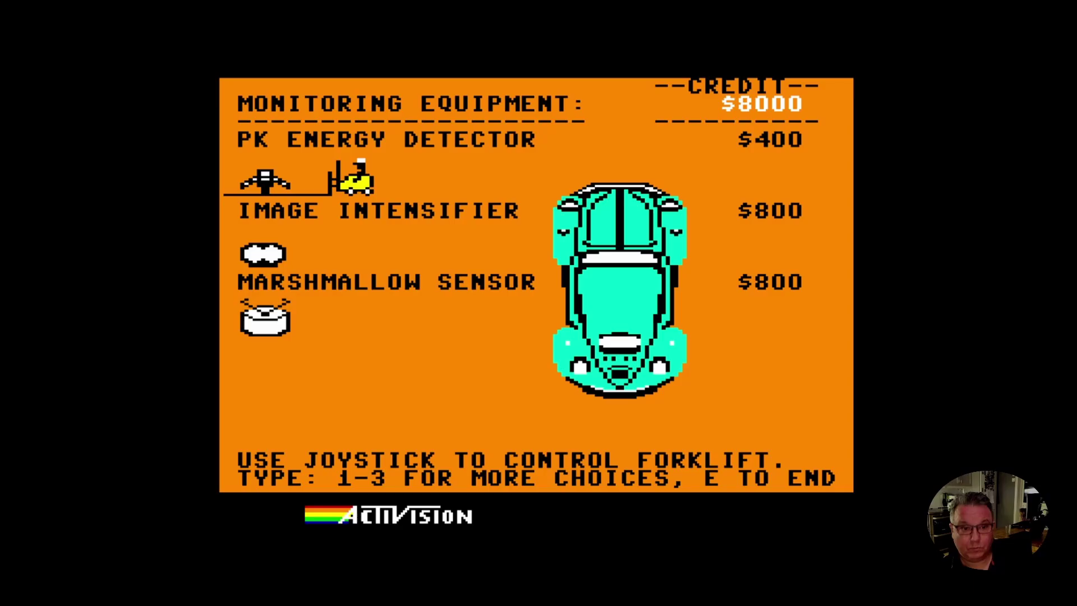
Use the forklift to load the PK energy detector, image intensifier and marshmallow sensor onto the car
{"action": "key", "text": "Down"}
{"action": "key", "text": "Up"}
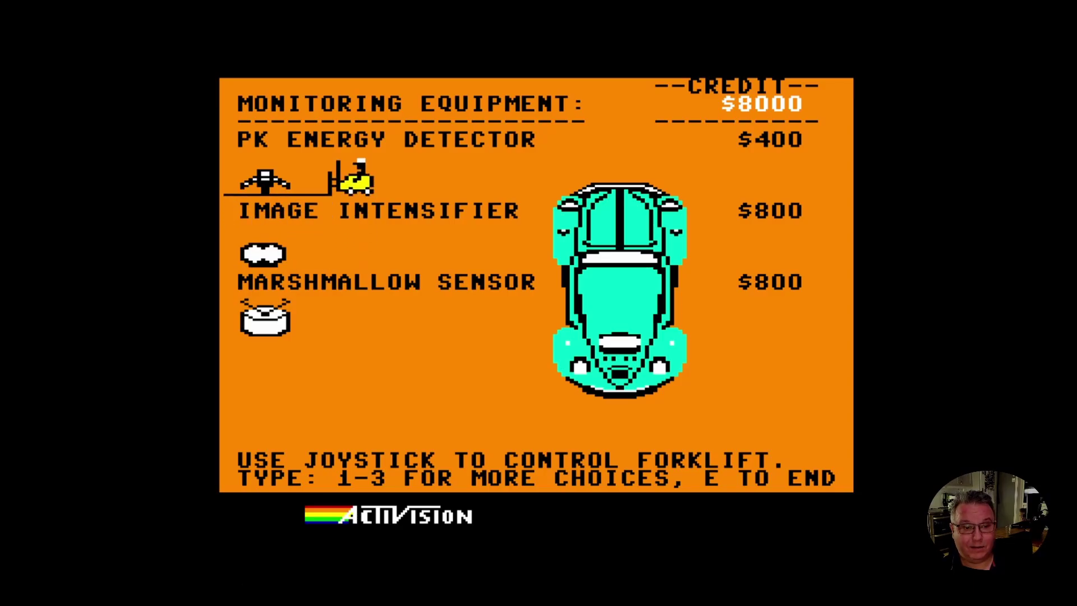
{"action": "key", "text": "Down"}
{"action": "key", "text": "Up"}
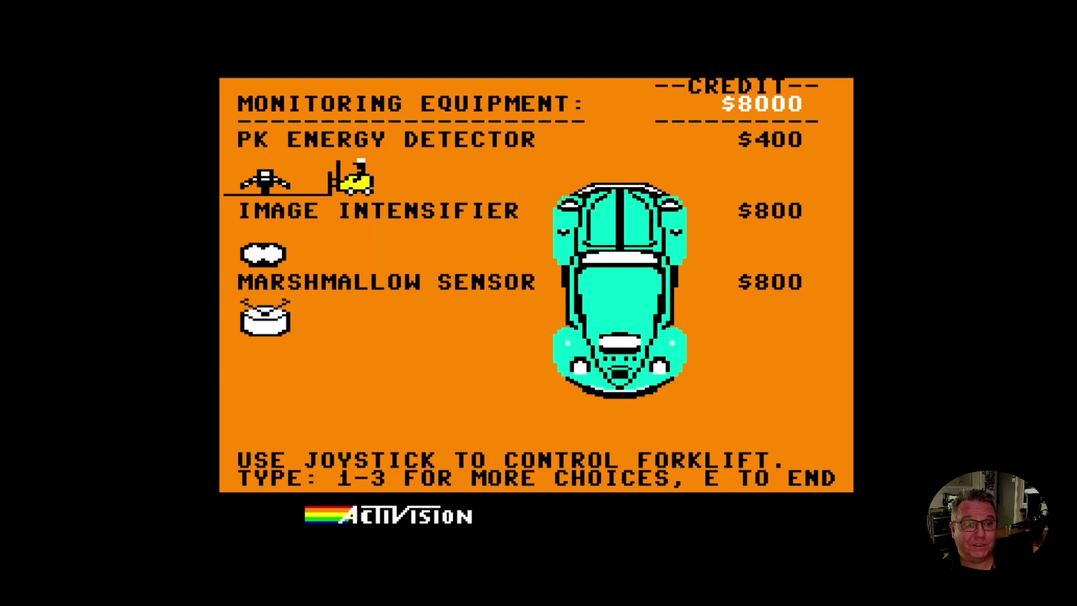
{"action": "key", "text": "Right"}
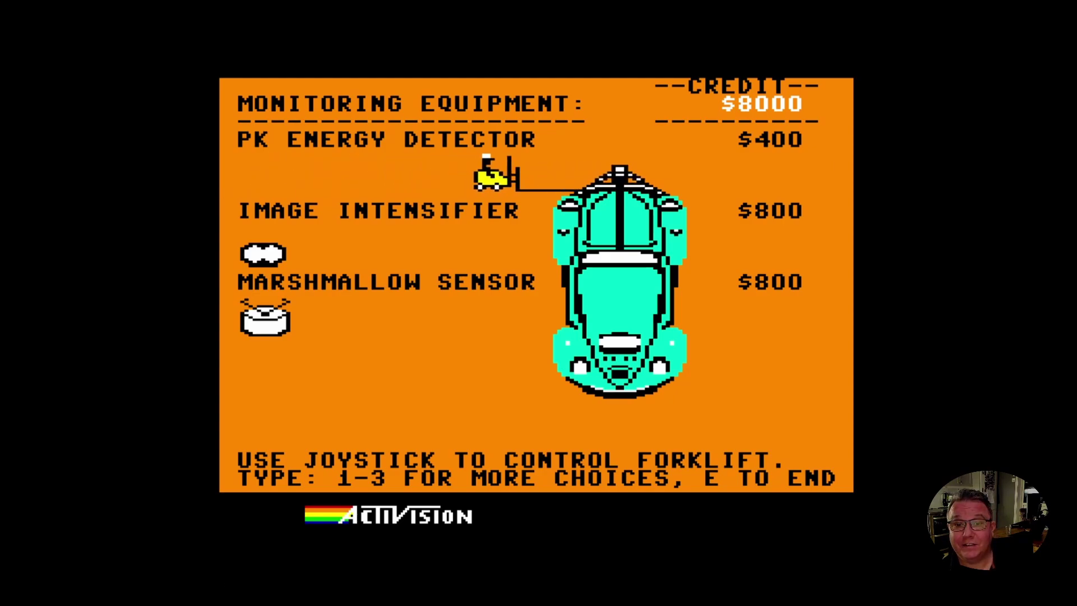
{"action": "key", "text": "Down"}
{"action": "key", "text": "Left"}
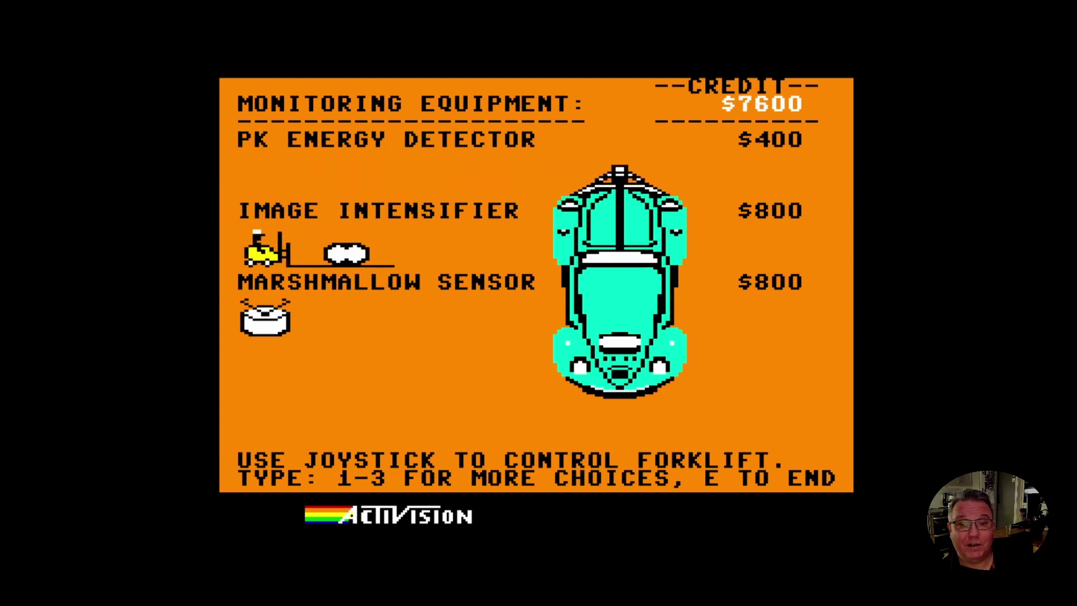
{"action": "key", "text": "Right"}
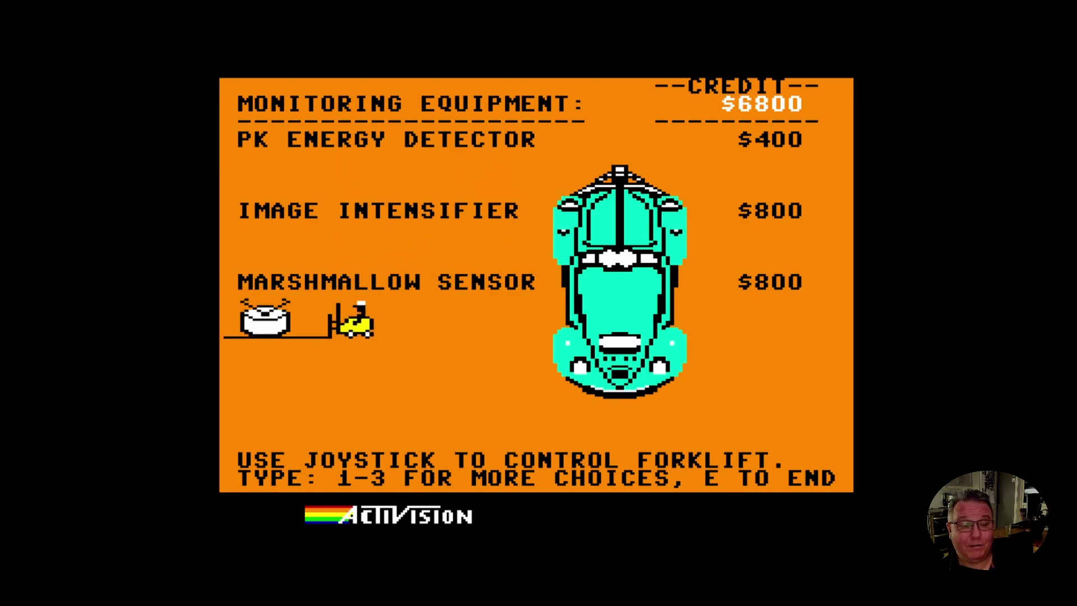
{"action": "key", "text": "Left"}
{"action": "key", "text": "Right"}
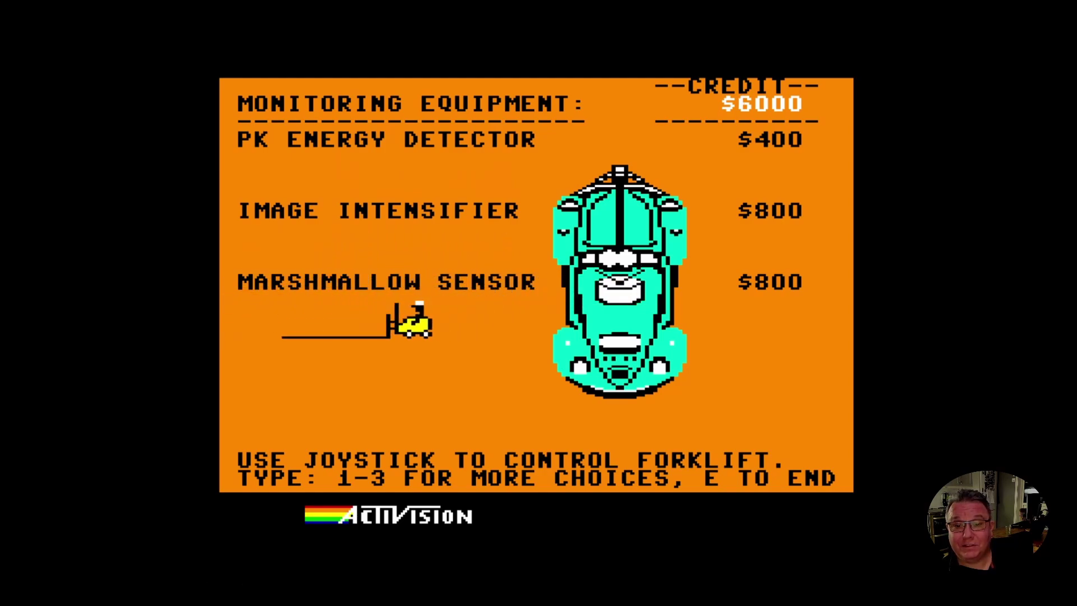
Load ghost bait and a trap from the capture equipment onto the car and end the shopping
{"action": "key", "text": "2"}
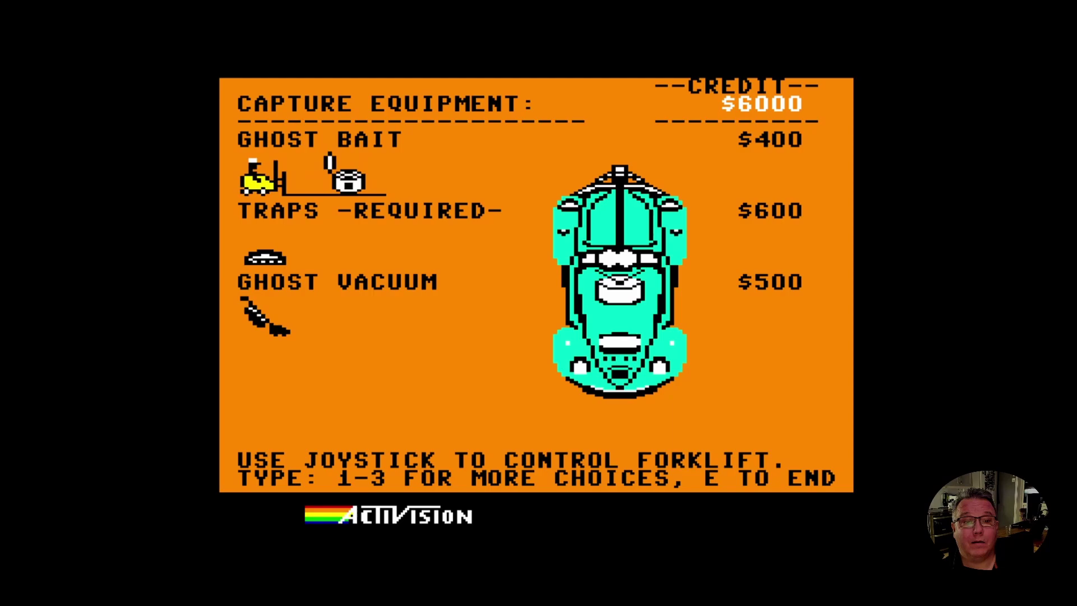
{"action": "key", "text": "Down"}
{"action": "key", "text": "Left"}
{"action": "key", "text": "Right"}
{"action": "key", "text": "Up"}
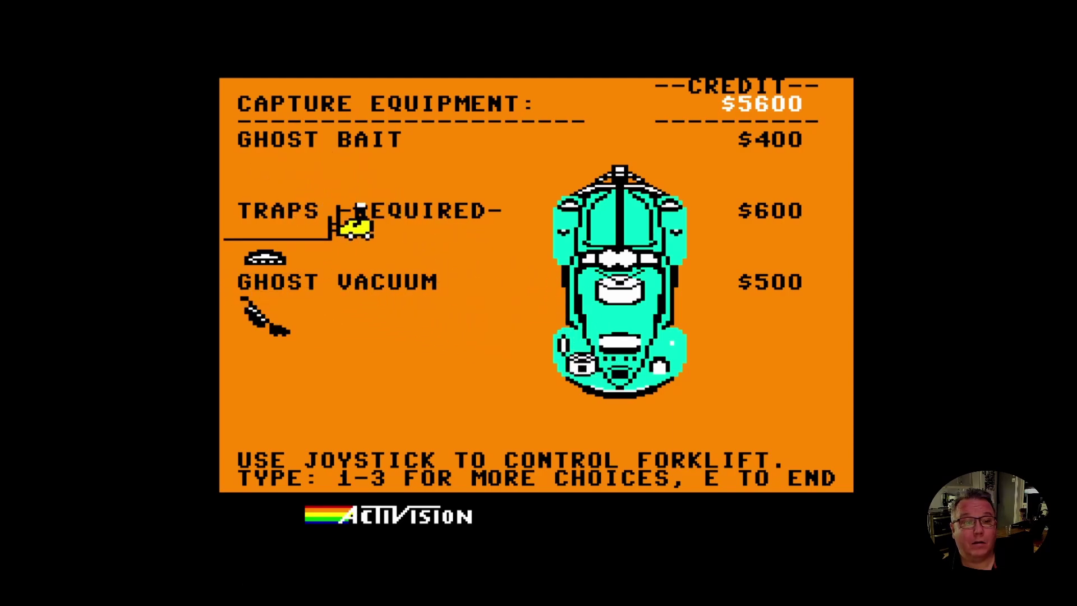
{"action": "key", "text": "e"}
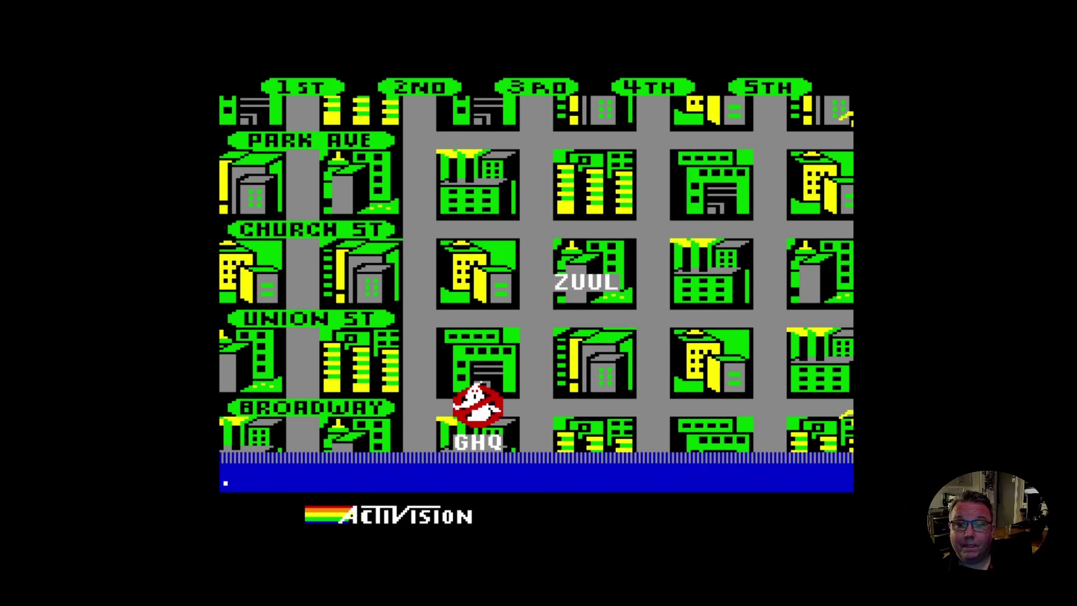
Move the Ghostbusters logo along Broadway and up 4th to the red building above Church St
{"action": "key", "text": "Right"}
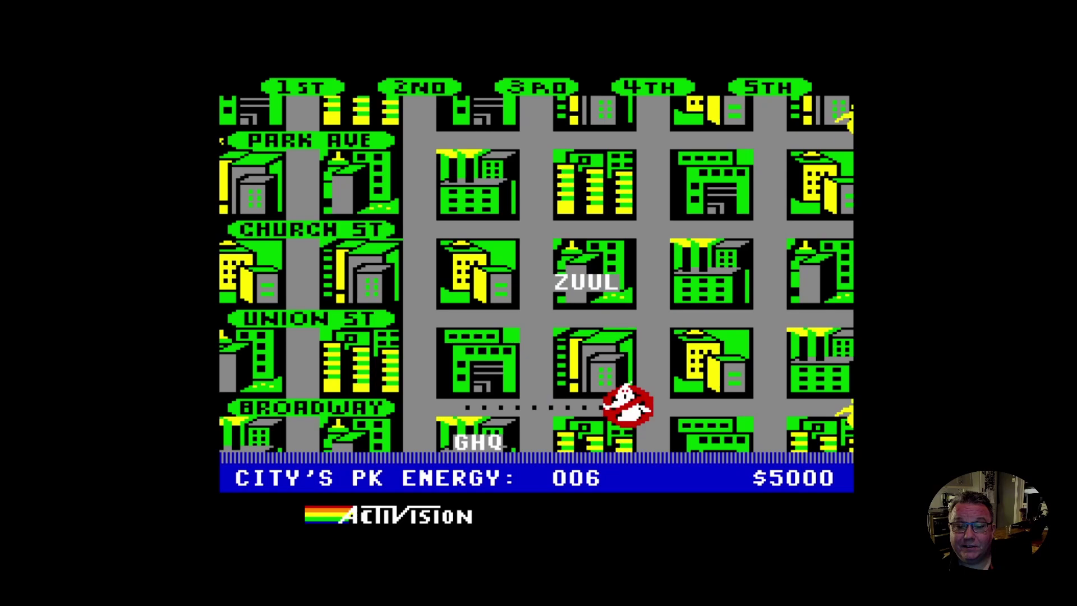
{"action": "key", "text": "Up"}
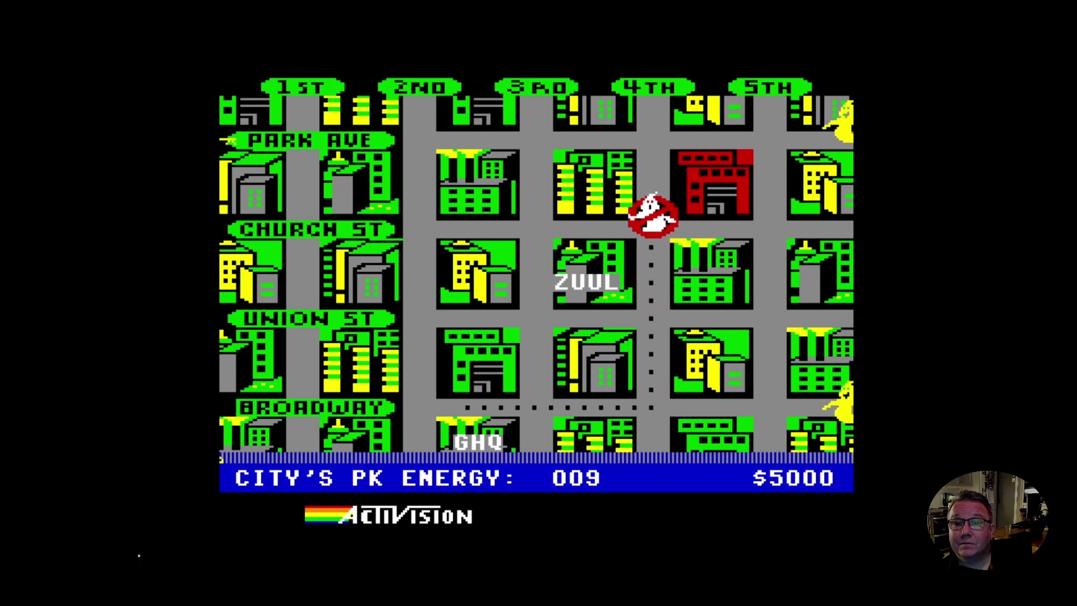
{"action": "key", "text": "Right"}
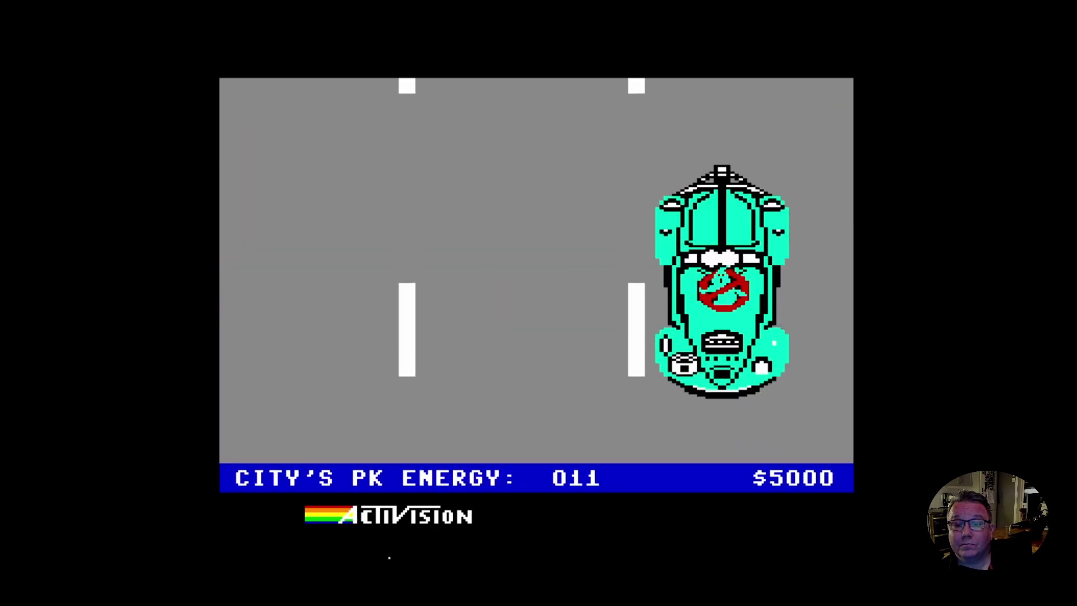
Steer the Ghostbusters car along the road to the haunted building
{"action": "key", "text": "Left"}
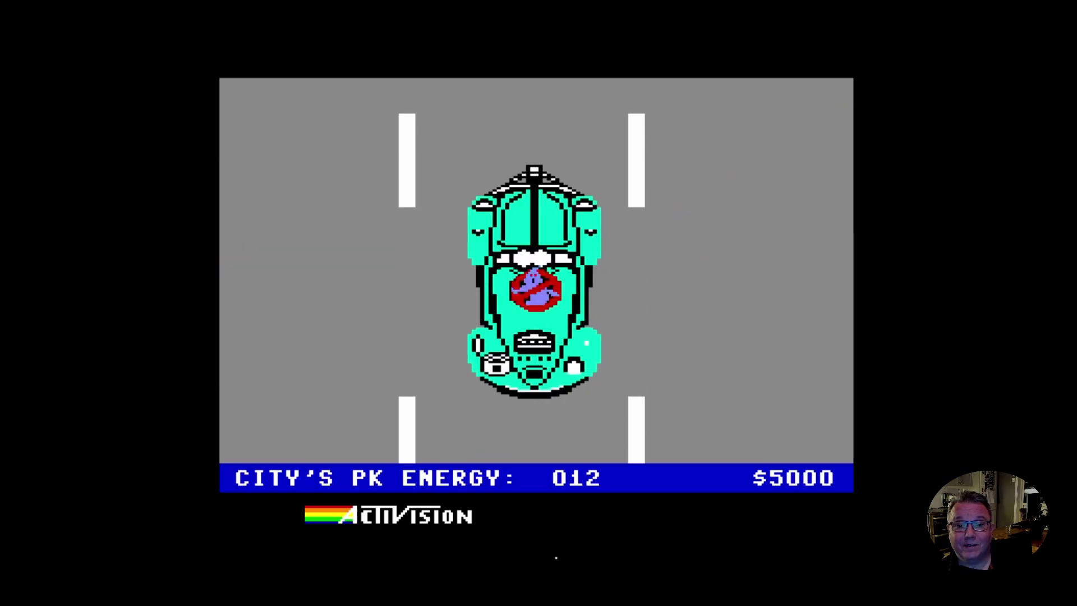
{"action": "key", "text": "Right"}
{"action": "key", "text": "Left"}
{"action": "key", "text": "Right"}
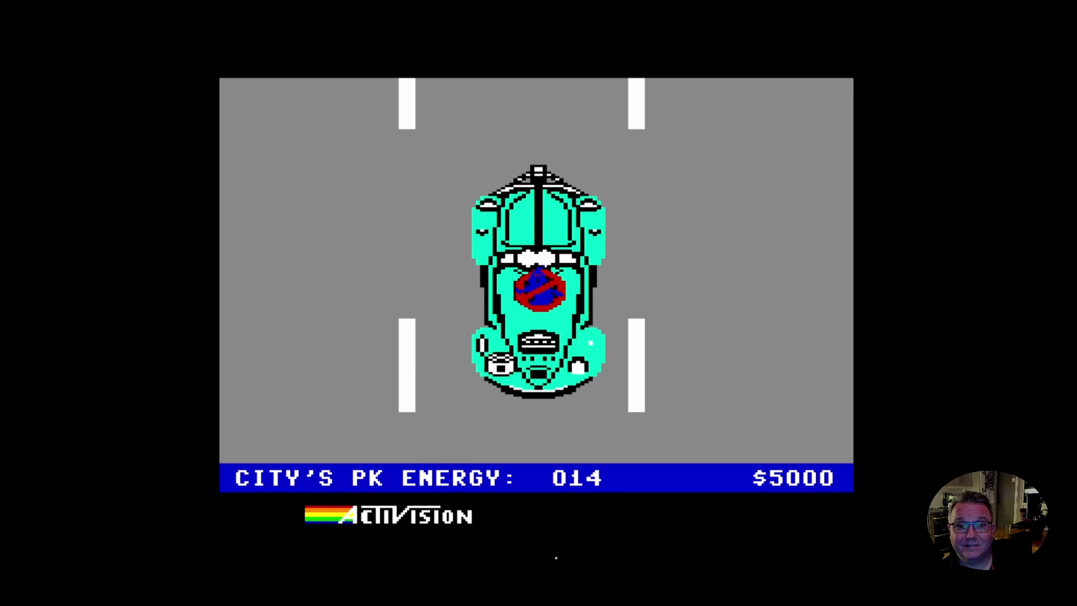
{"action": "key", "text": "Left"}
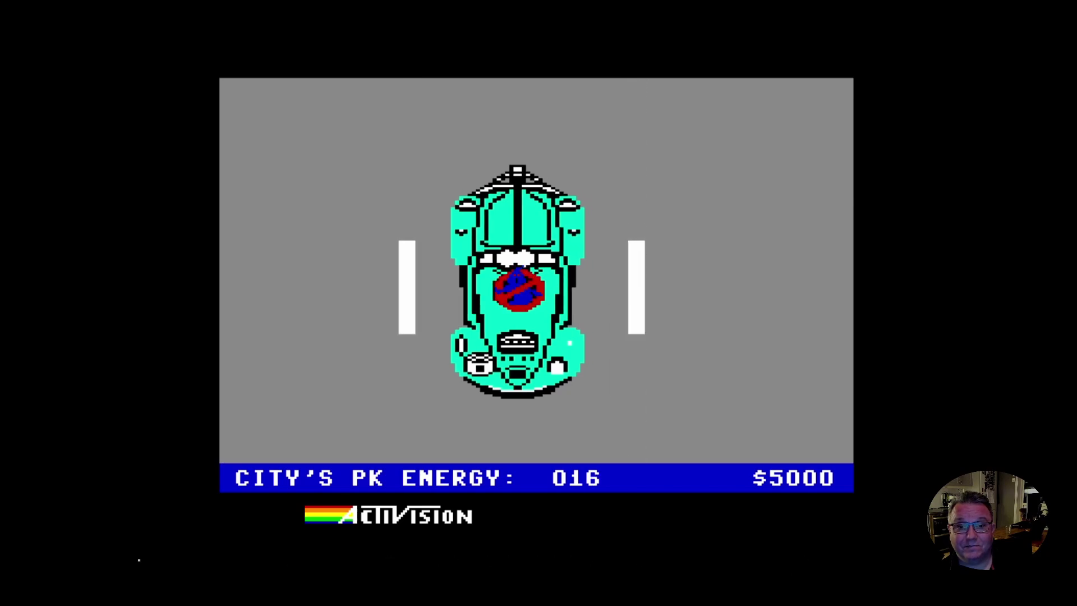
{"action": "key", "text": "Right"}
{"action": "key", "text": "Left"}
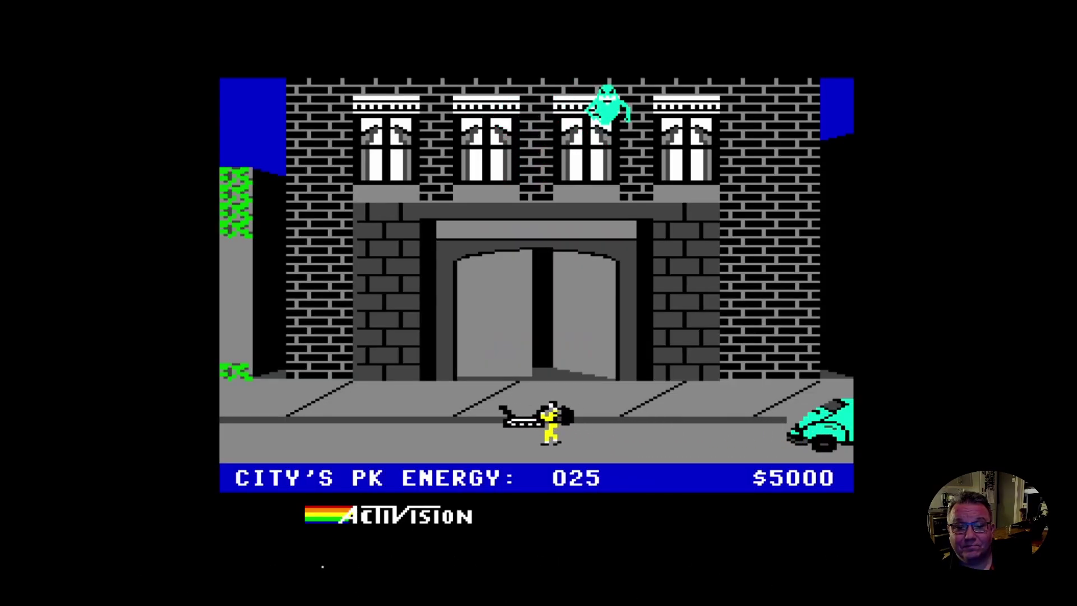
Carry the ghost trap to the archway of the brick building and set it down on the pavement
{"action": "key", "text": "Up"}
{"action": "key", "text": "Right"}
{"action": "key", "text": "Left"}
{"action": "key", "text": "Right"}
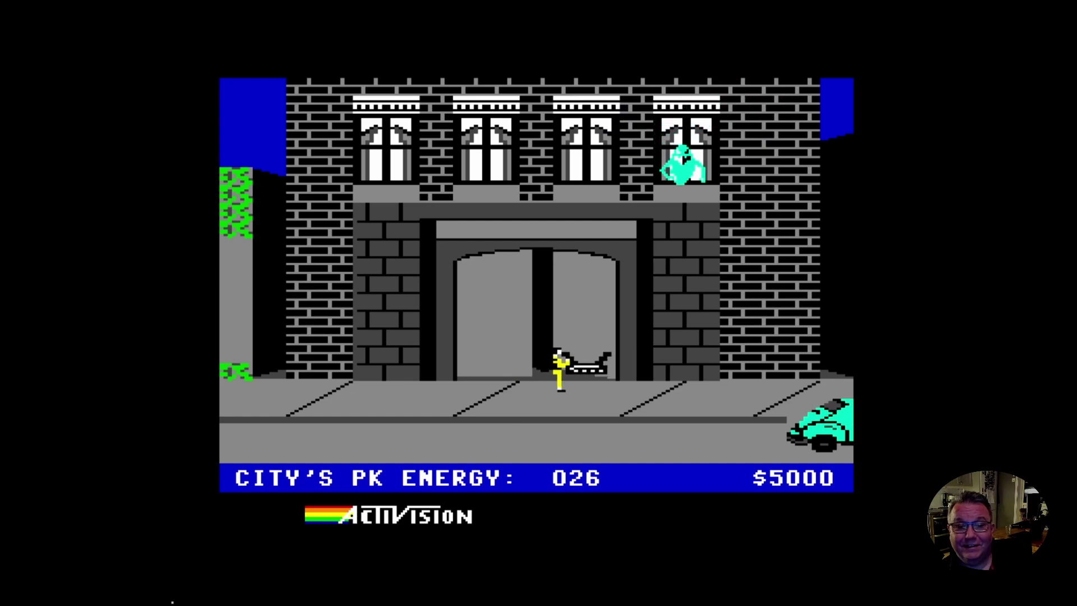
{"action": "key", "text": "space"}
Walk the first Ghostbuster back beside the trap at the brick building, facing left
{"action": "key", "text": "Right"}
{"action": "key", "text": "Down"}
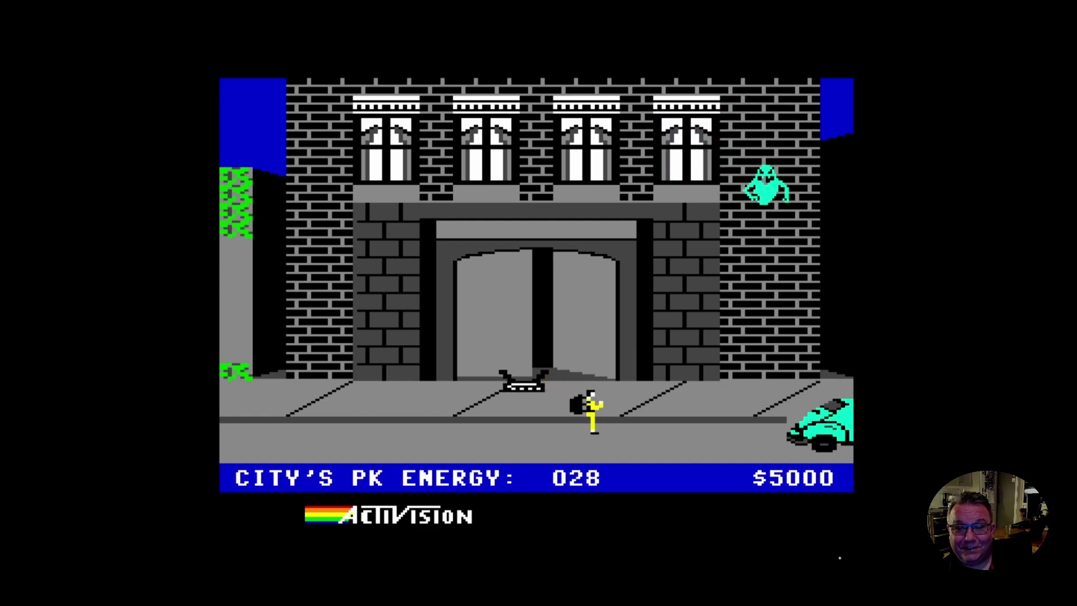
{"action": "key", "text": "Right"}
{"action": "key", "text": "Left"}
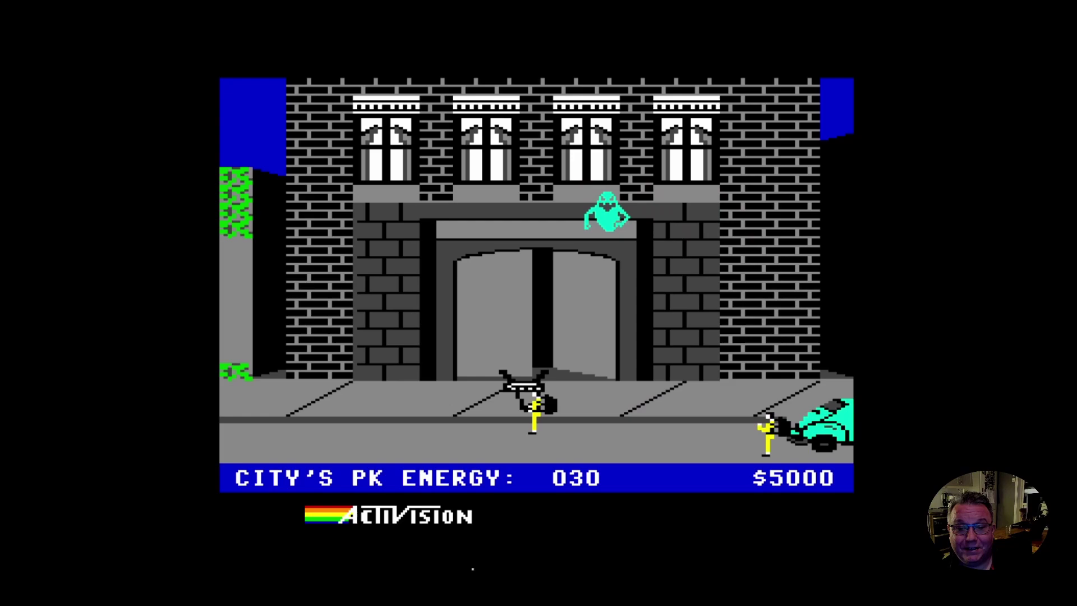
Place the second Ghostbuster near the trap at the brick building, fire both beams and spring the trap
{"action": "key", "text": "Left"}
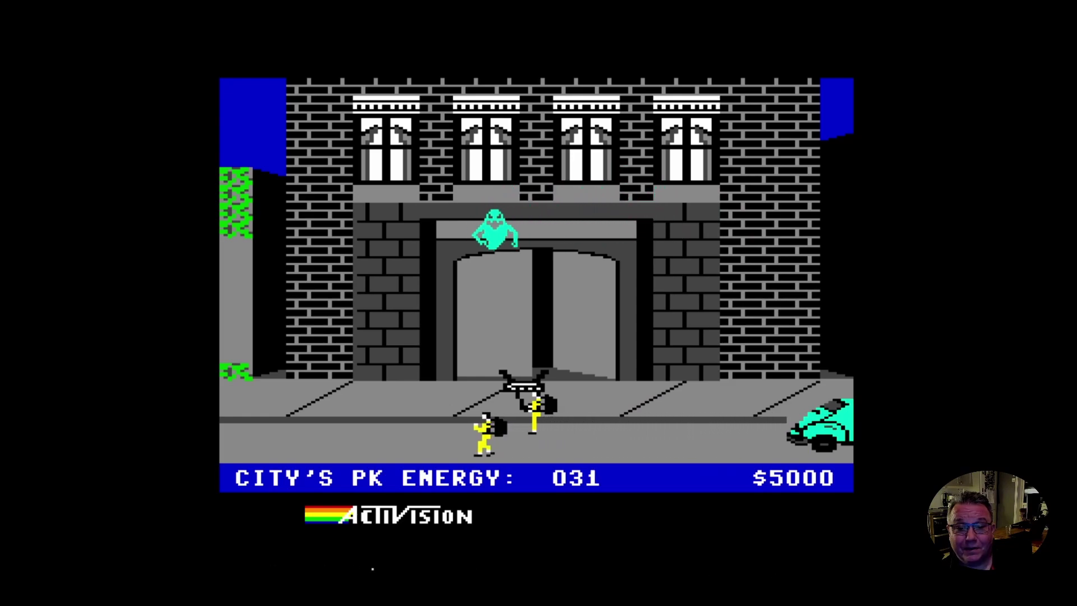
{"action": "key", "text": "Right"}
{"action": "key", "text": "Up"}
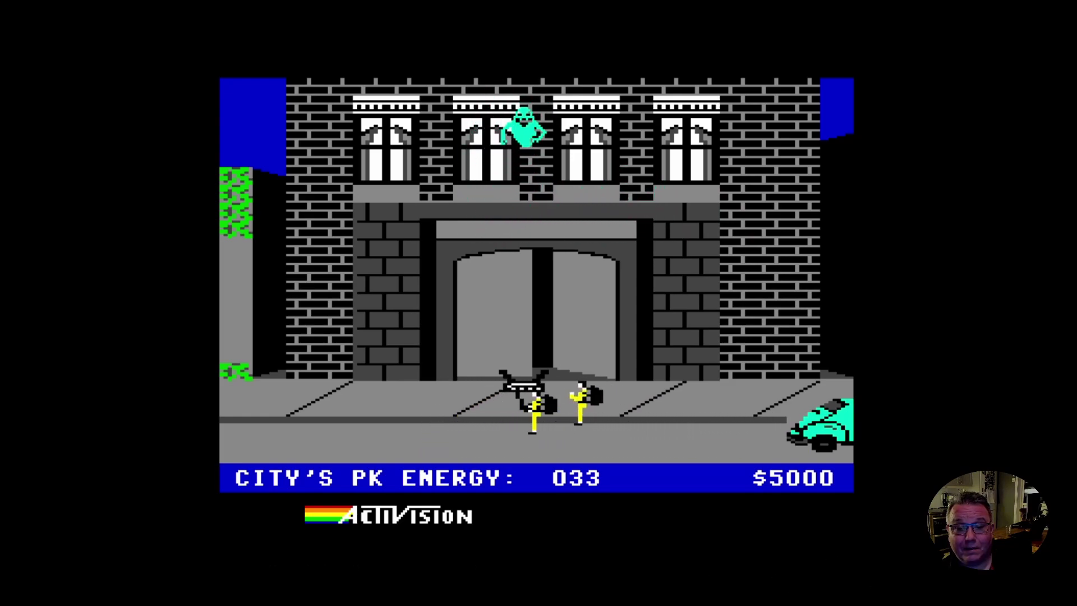
{"action": "key", "text": "Left"}
{"action": "key", "text": "space"}
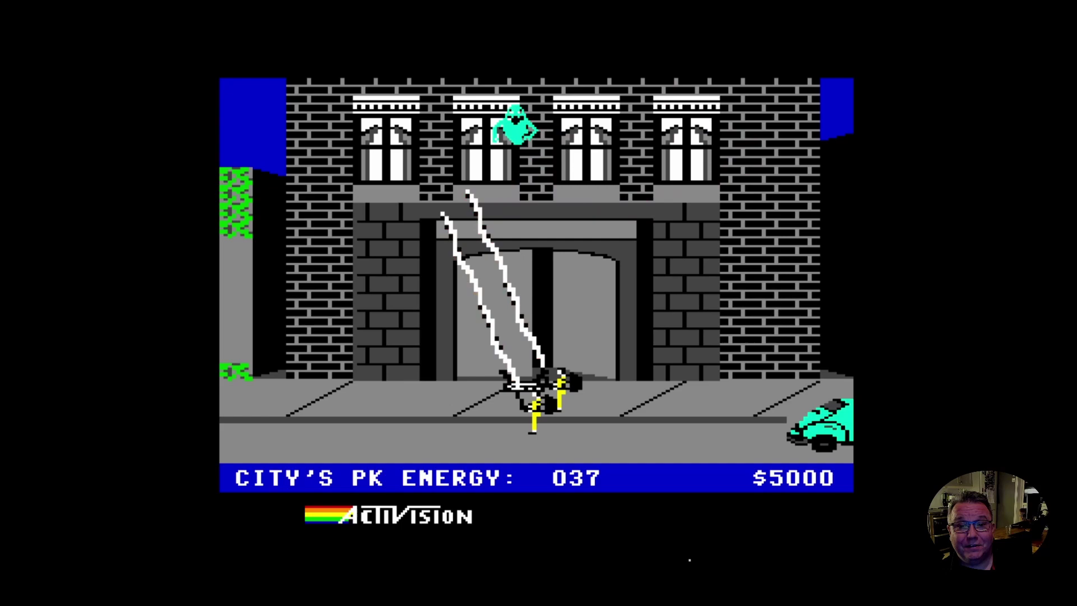
{"action": "key", "text": "space"}
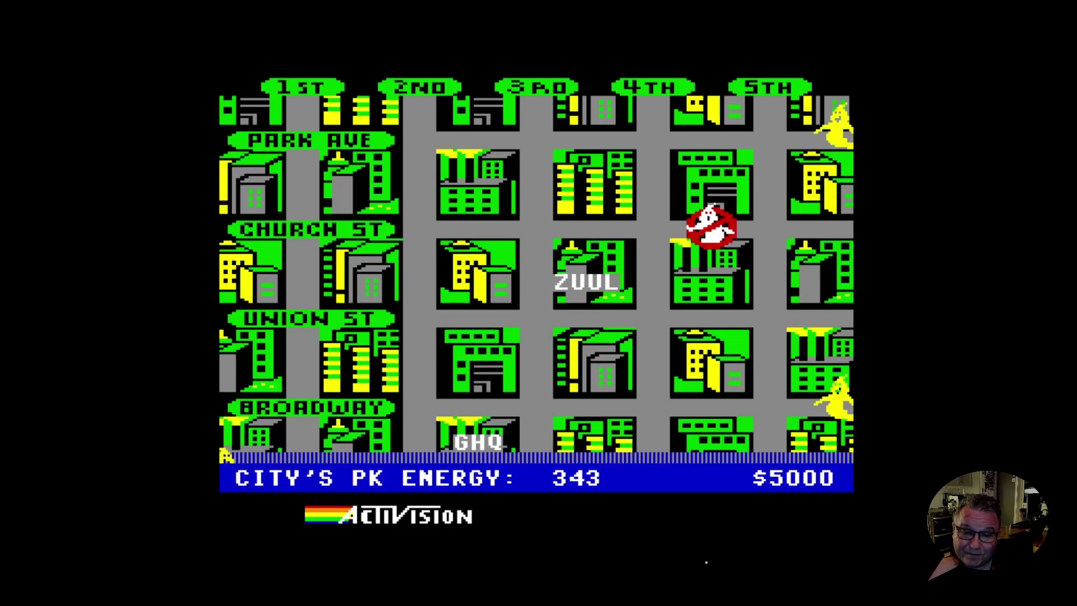
Move the Ghostbusters logo via 5th, Union St and 4th to the purple building above Broadway and drive the car there
{"action": "key", "text": "Right"}
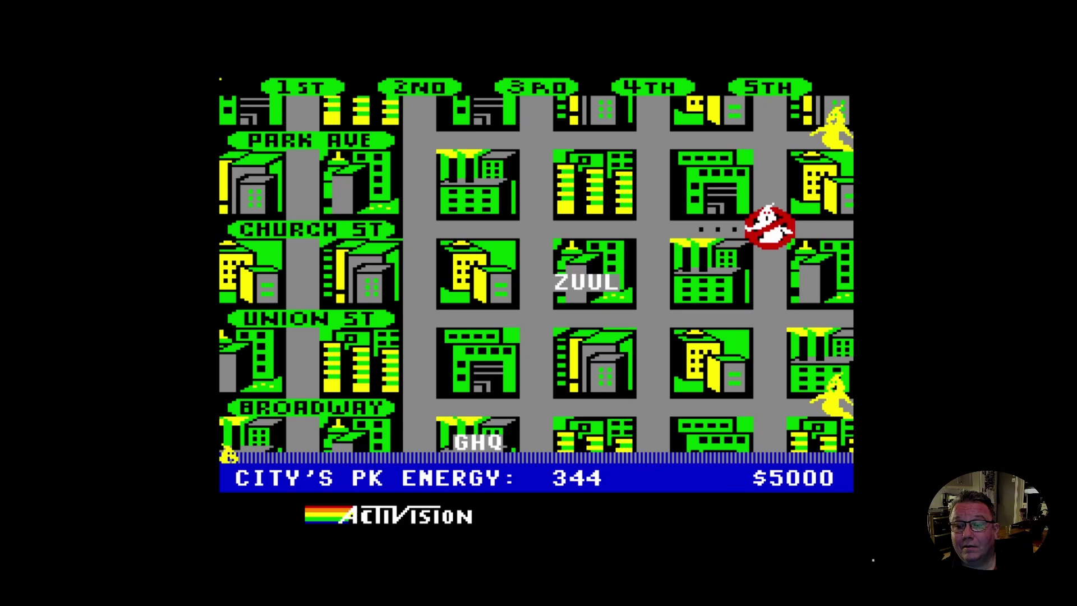
{"action": "key", "text": "Down"}
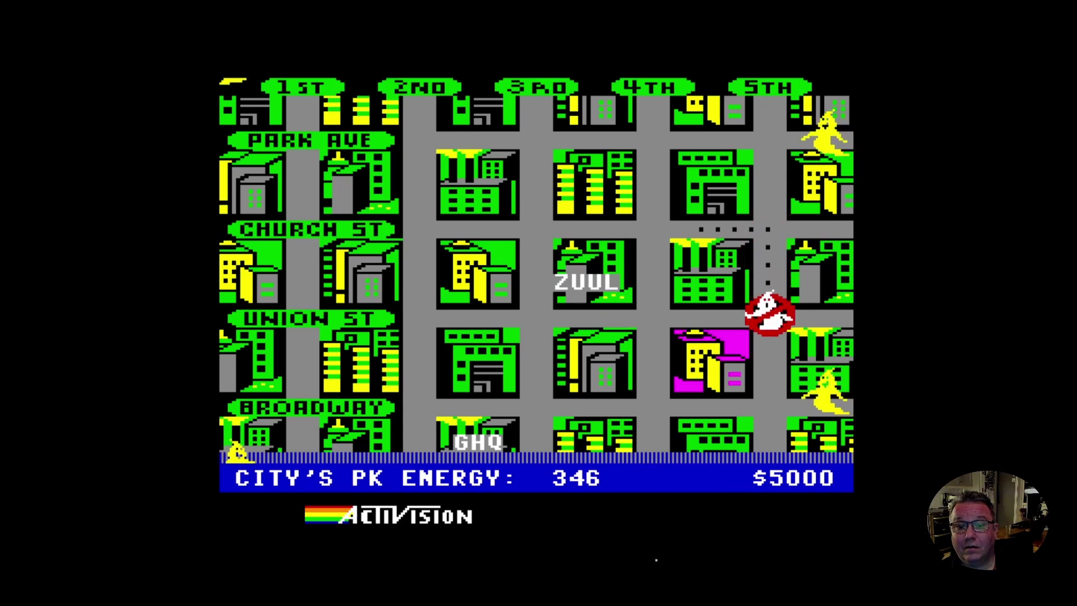
{"action": "key", "text": "Left"}
{"action": "key", "text": "Down"}
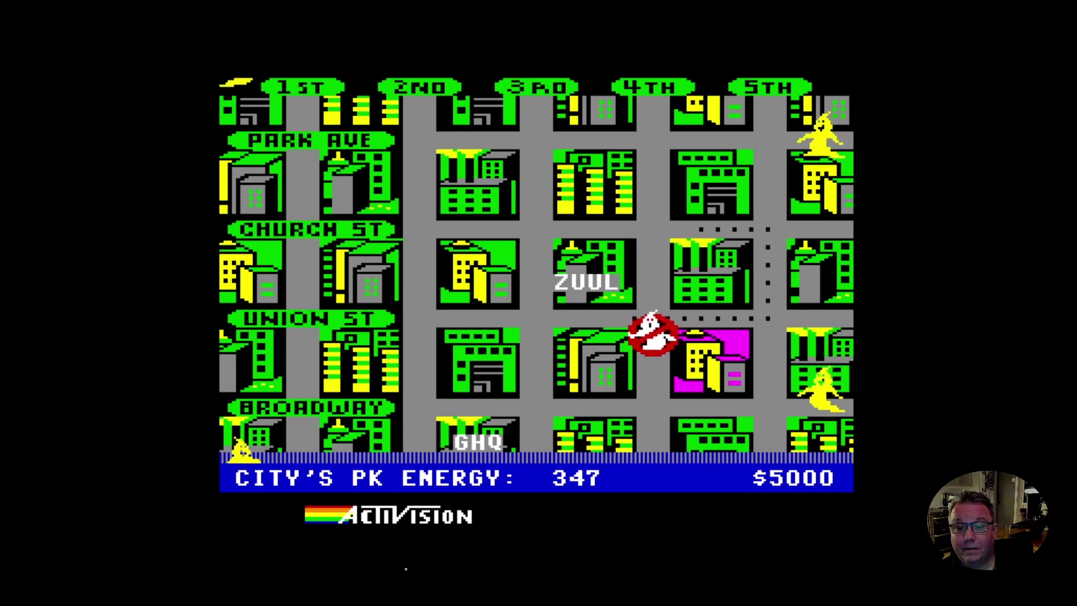
{"action": "key", "text": "Right"}
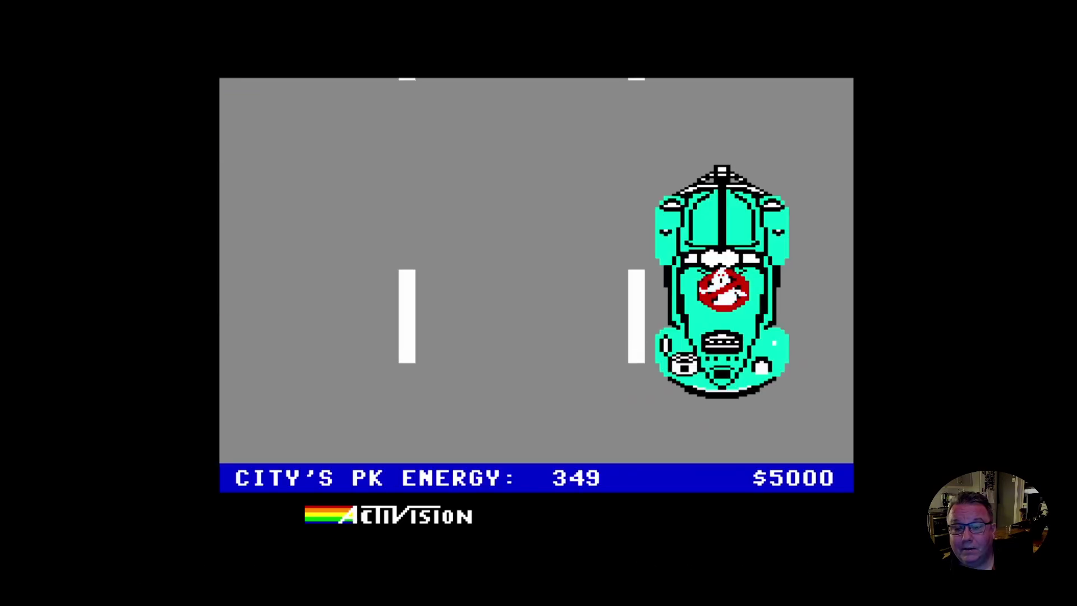
{"action": "key", "text": "Left"}
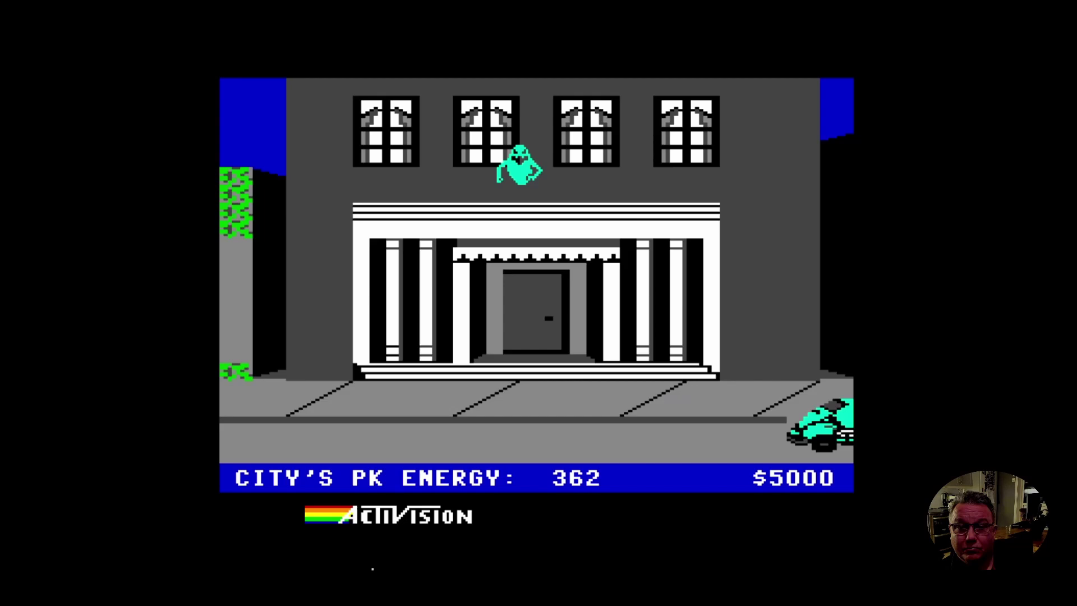
Carry the ghost trap to the columned building and set it down in front of the door
{"action": "key", "text": "Up"}
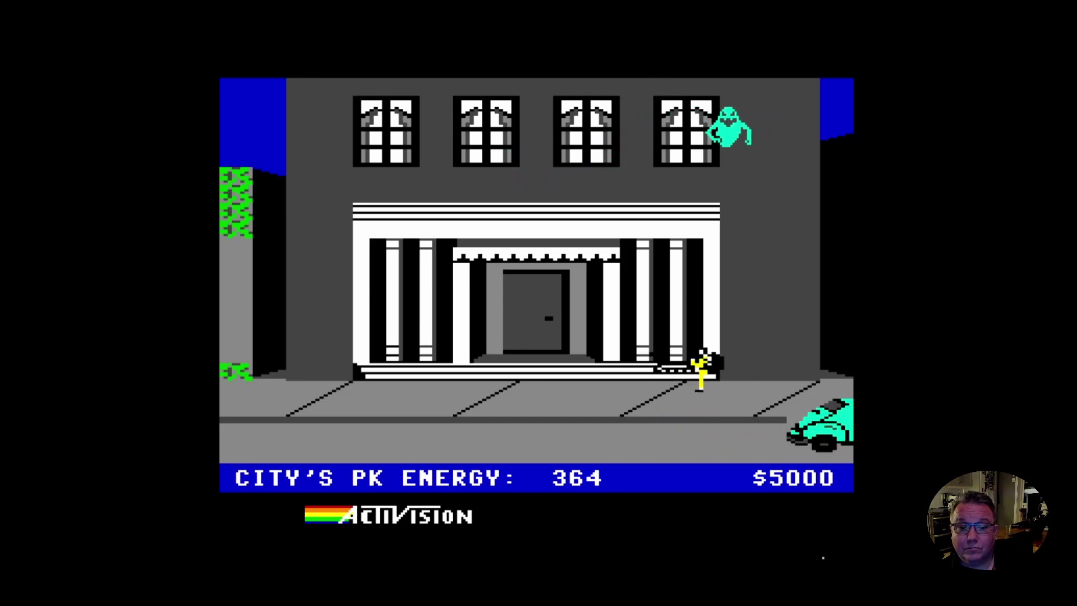
{"action": "key", "text": "Left"}
{"action": "key", "text": "Right"}
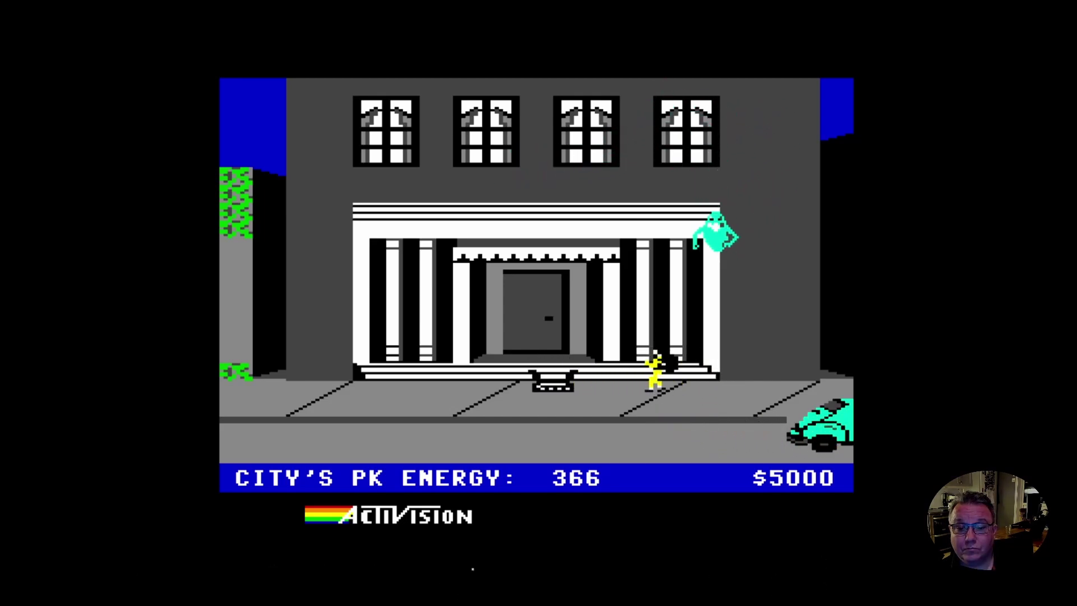
Position the first Ghostbuster just to the right of the trap at the columned building
{"action": "key", "text": "Left"}
{"action": "key", "text": "Down"}
{"action": "key", "text": "Right"}
{"action": "key", "text": "Right"}
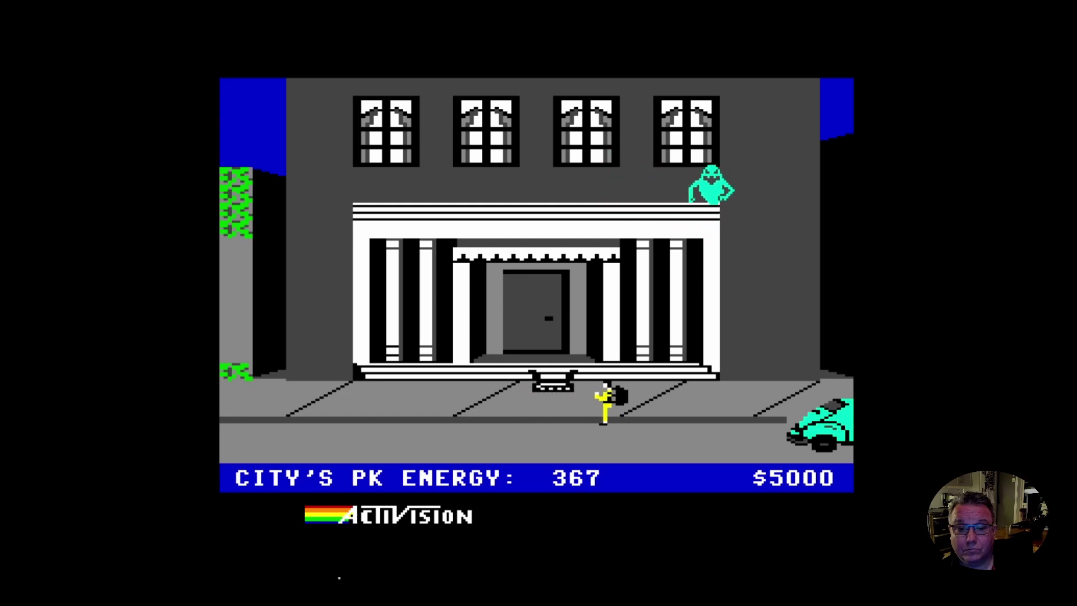
{"action": "key", "text": "Left"}
Bring the second Ghostbuster up to the trap at the columned building, fire both beams and spring the trap
{"action": "key", "text": "Left"}
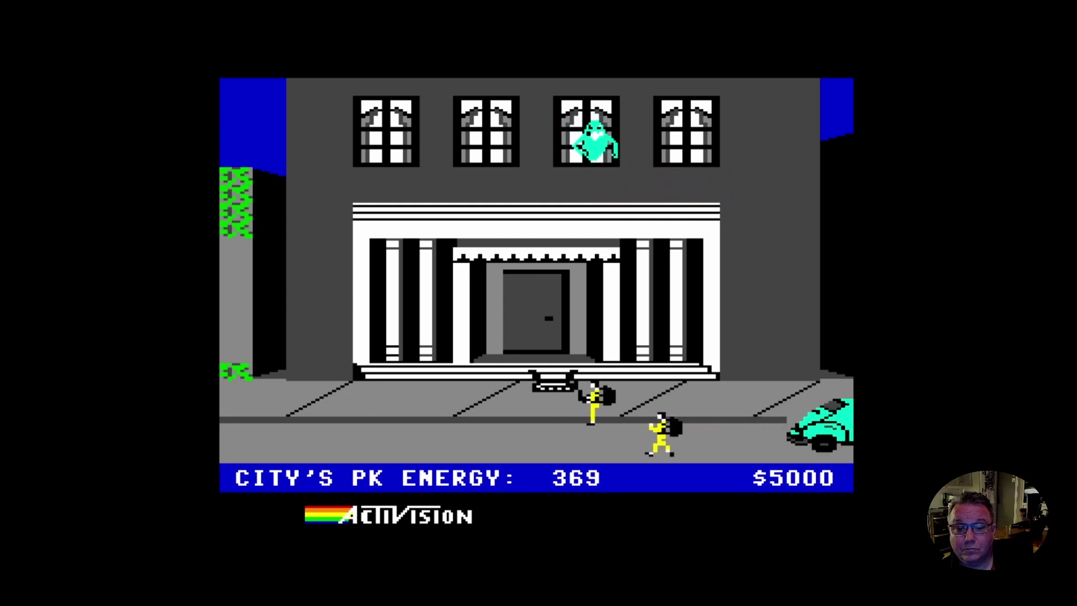
{"action": "key", "text": "Up"}
{"action": "key", "text": "Right"}
{"action": "key", "text": "space"}
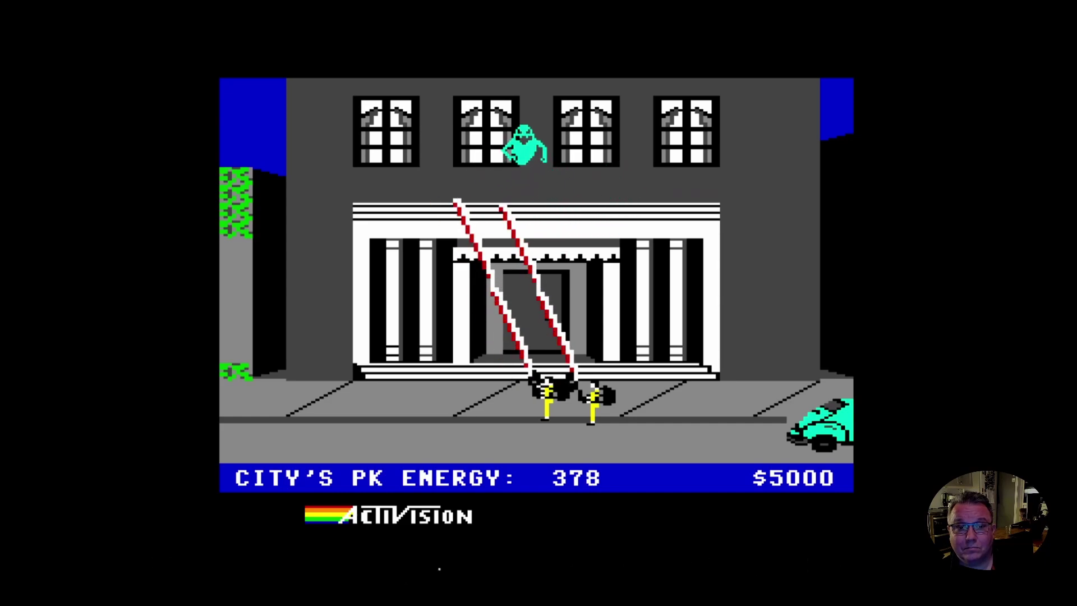
{"action": "key", "text": "space"}
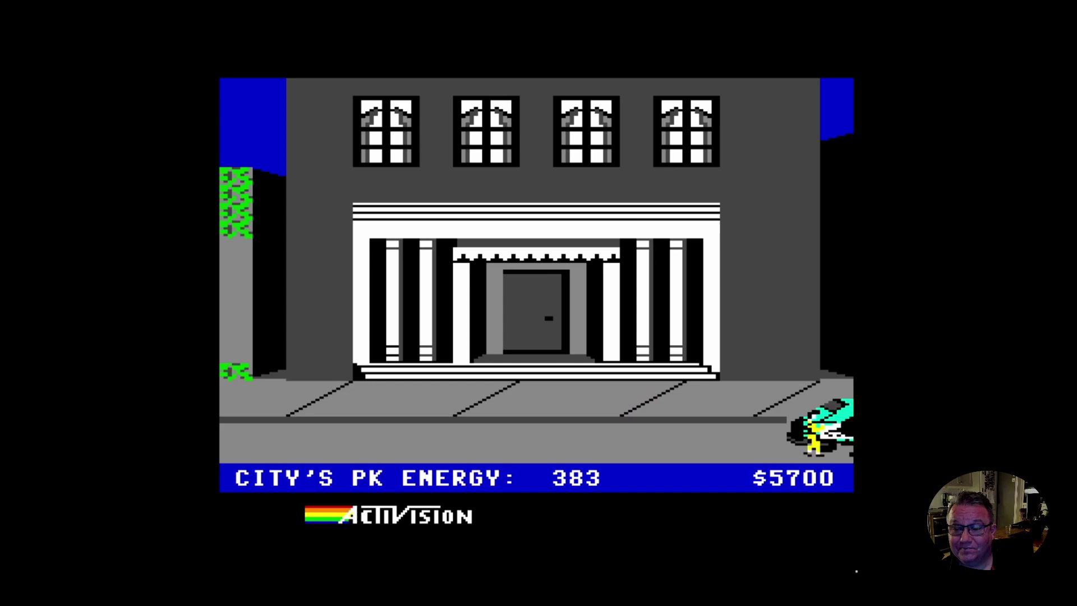
Move the Ghostbusters logo west along Broadway and up 2nd to Union St
{"action": "key", "text": "Left"}
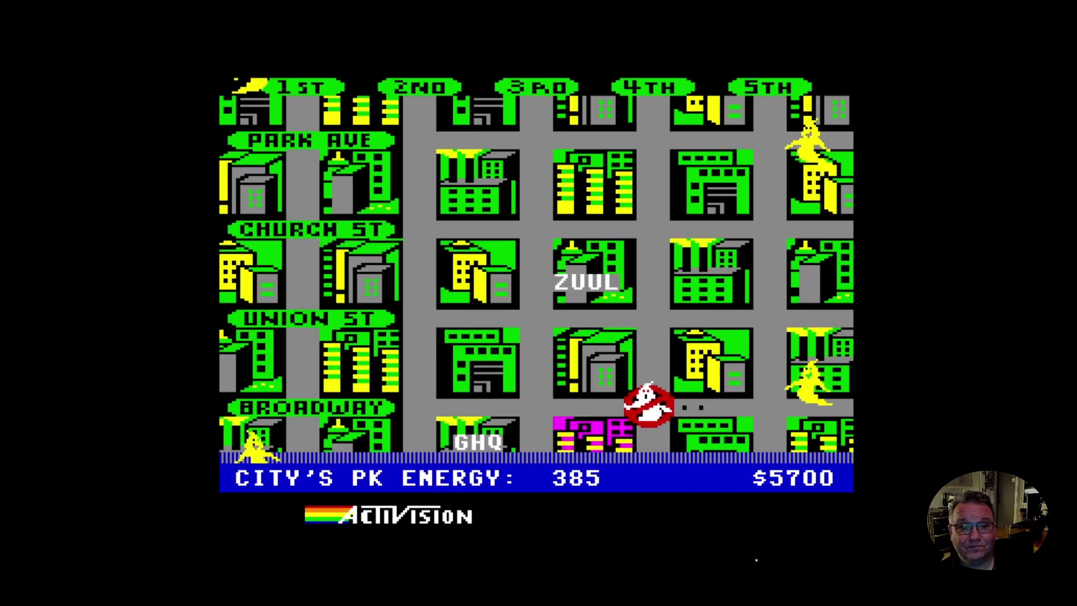
{"action": "key", "text": "Up"}
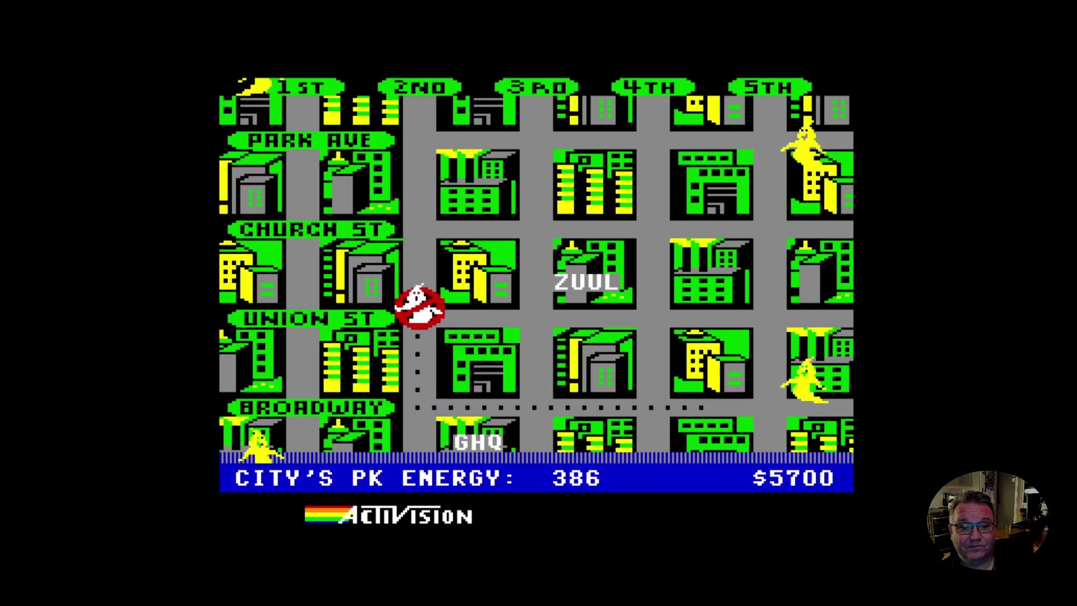
{"action": "key", "text": "Left"}
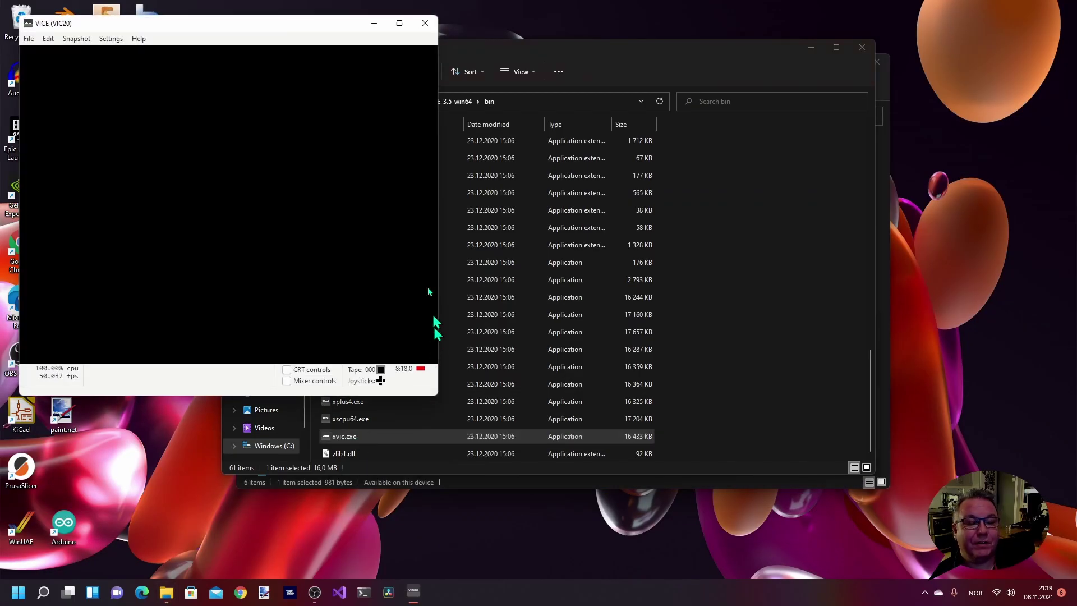
Switch to the VIC20 emulator and move its window further in from the edge of the desktop
{"action": "left_click_drag", "start_coordinate": [258, 29], "coordinate": [374, 37]}
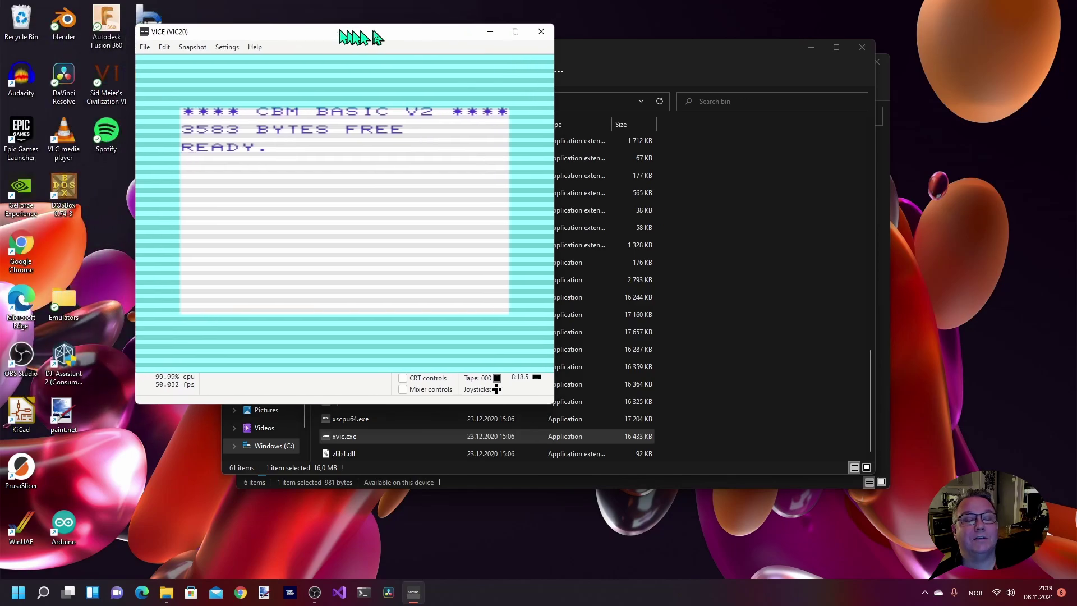